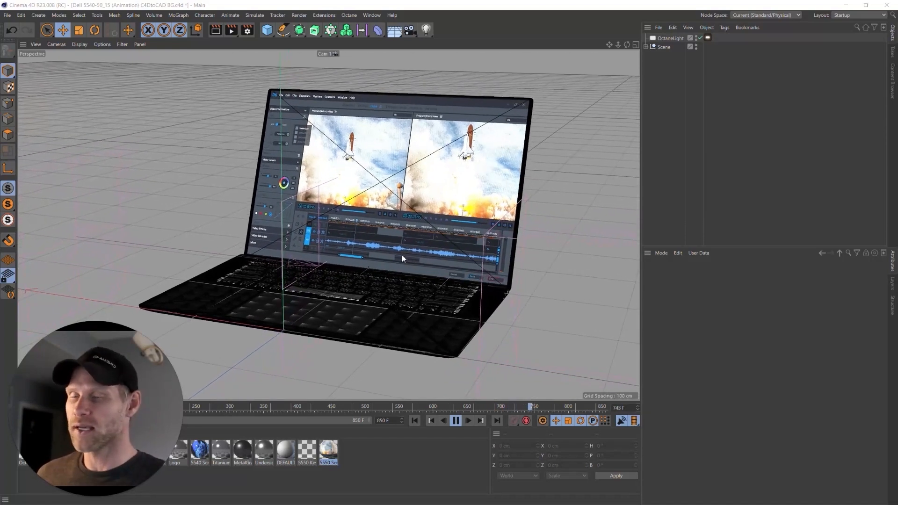
Set the viewport display to Gouraud Shading (Lines) and select the Scene object
{"action": "left_click", "coordinate": [79, 50]}
{"action": "left_click", "coordinate": [79, 49]}
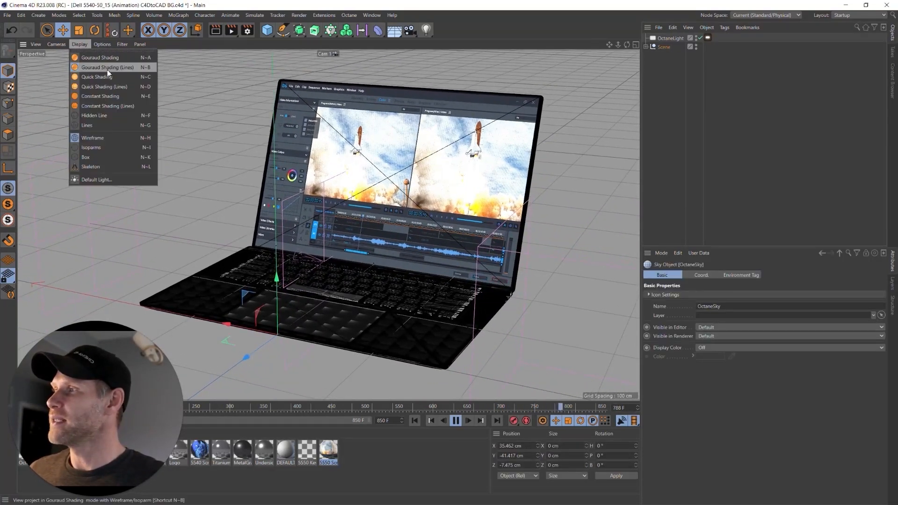
{"action": "left_click", "coordinate": [99, 69]}
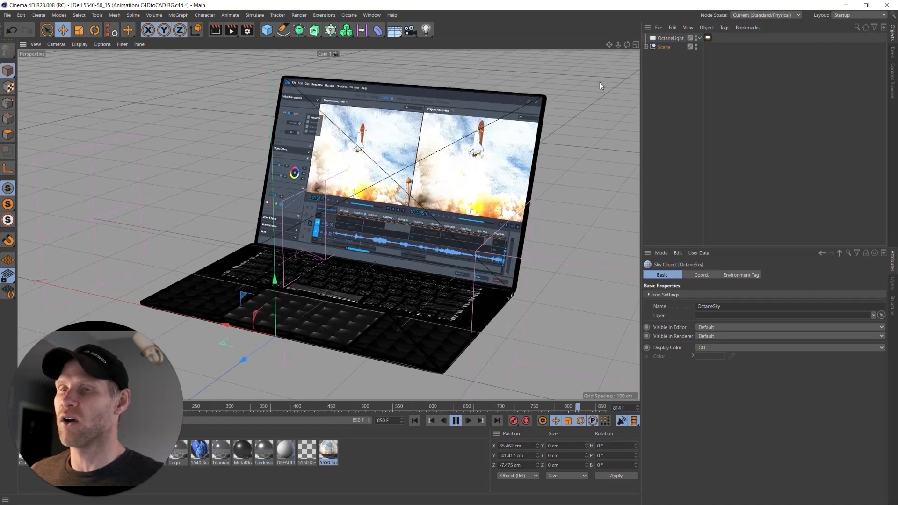
{"action": "left_click", "coordinate": [664, 48]}
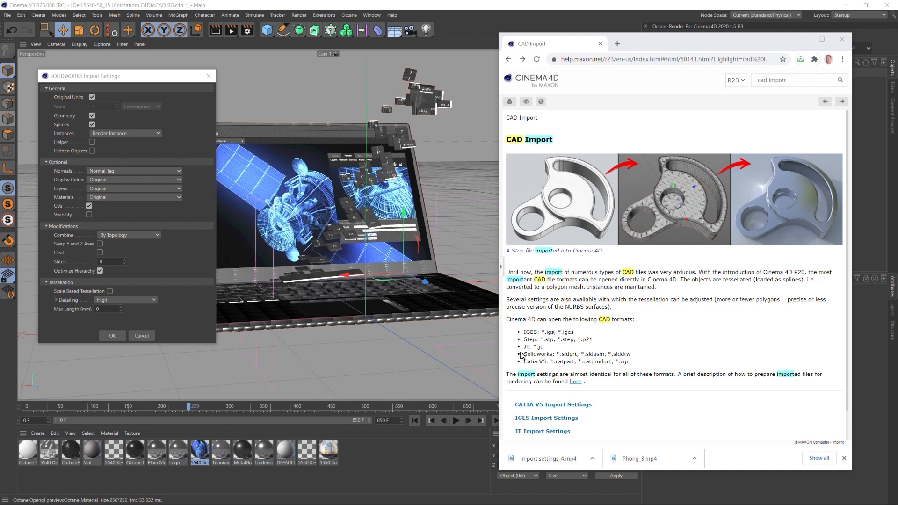
In the Cinema 4D help in the browser, open the SOLIDWORKS Import Settings page from the CAD Import article
{"action": "scroll", "coordinate": [562, 335], "scroll_direction": "down", "scroll_amount": 1}
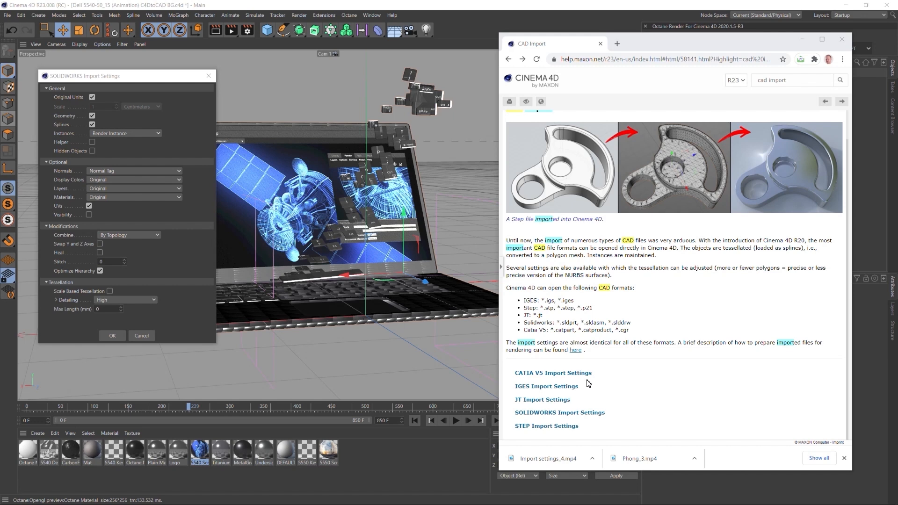
{"action": "left_click", "coordinate": [592, 416]}
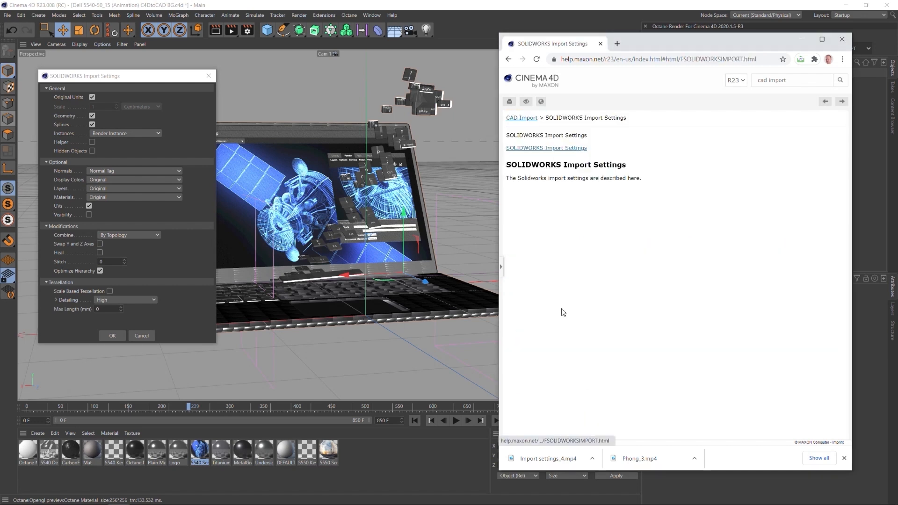
{"action": "left_click", "coordinate": [543, 152]}
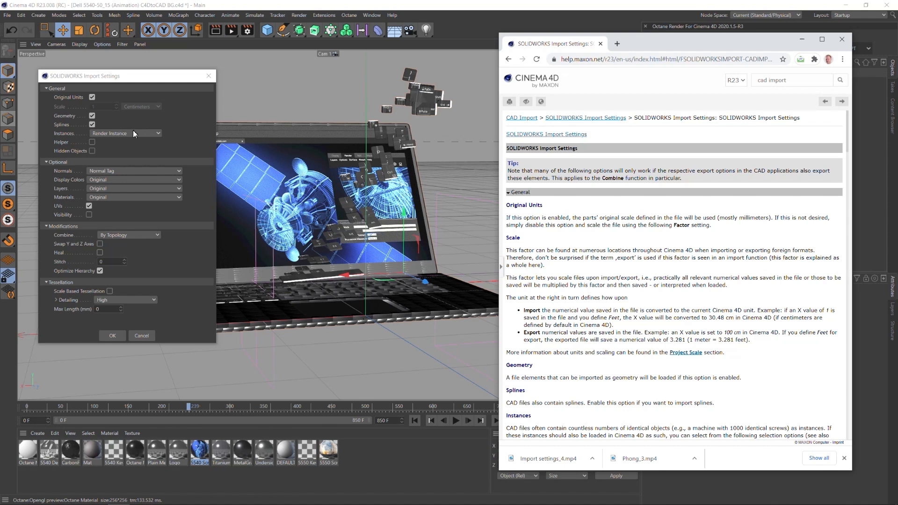
Read the SOLIDWORKS import help on Instances, Normals, Display Colors, Combine, Swap Y and Z Axes, Heal and Stitch
{"action": "scroll", "coordinate": [592, 299], "scroll_direction": "down", "scroll_amount": 6}
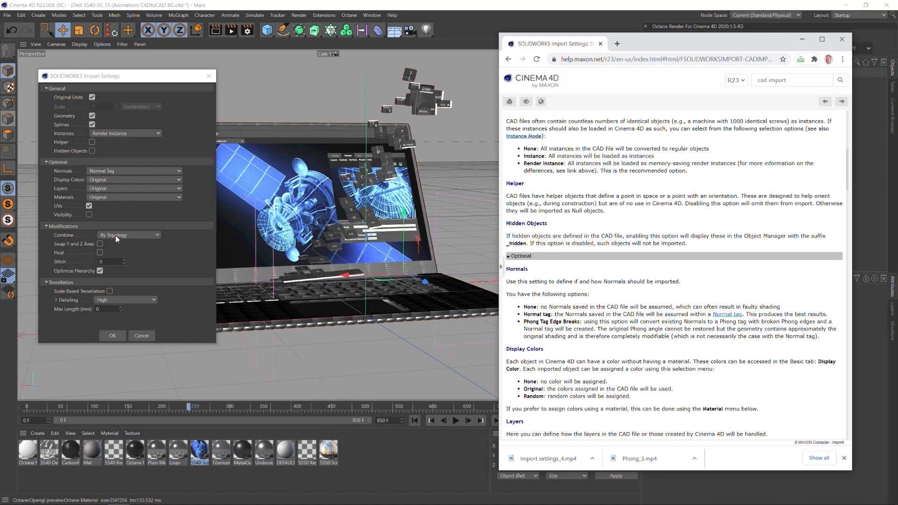
{"action": "scroll", "coordinate": [666, 292], "scroll_direction": "down", "scroll_amount": 8}
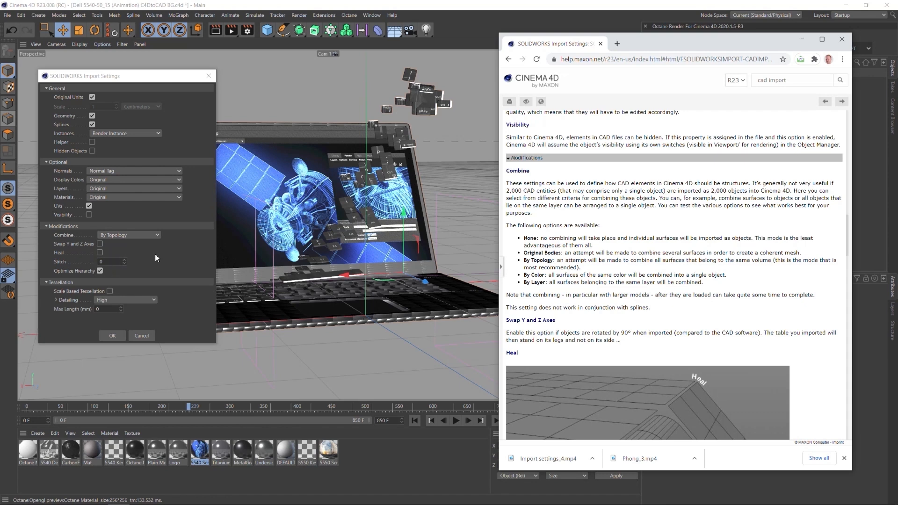
{"action": "scroll", "coordinate": [576, 253], "scroll_direction": "down", "scroll_amount": 5}
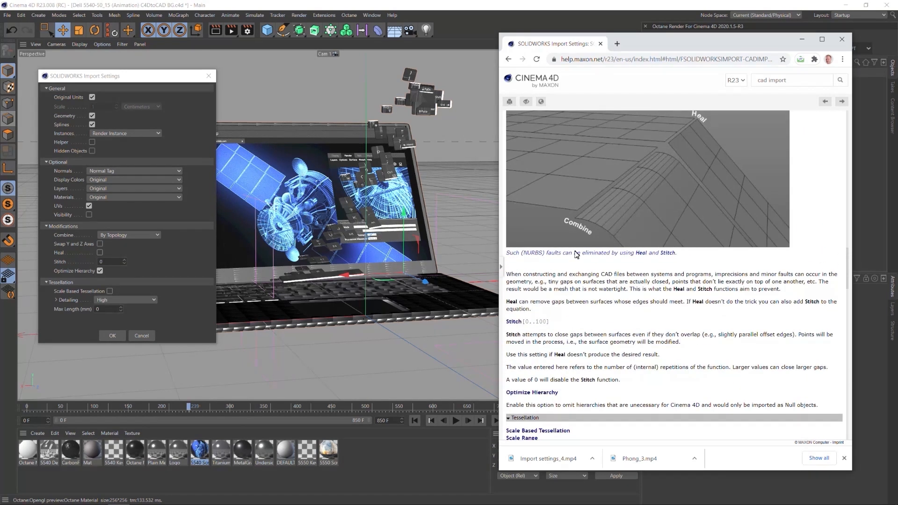
{"action": "scroll", "coordinate": [576, 254], "scroll_direction": "up", "scroll_amount": 2}
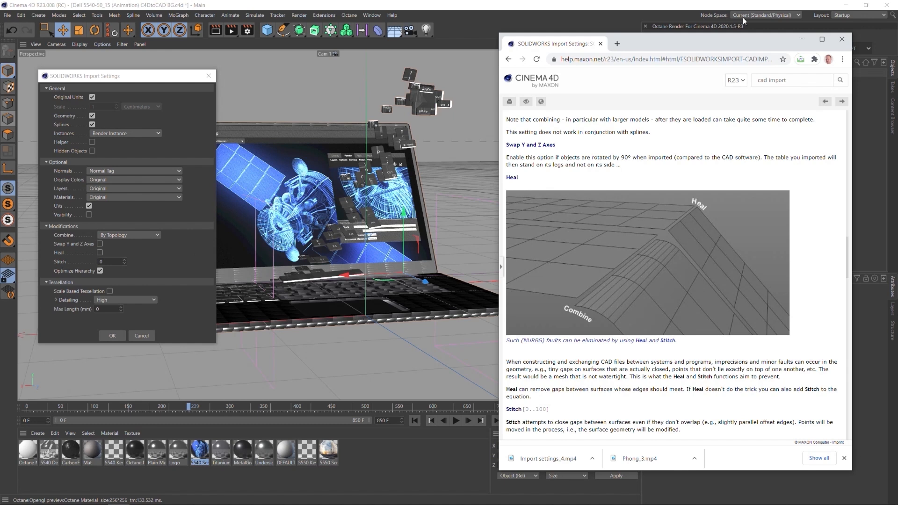
Read the Tessellation help on Scale Based Tessellation, Detailing, Max Sag and Max Angle alongside the import settings
{"action": "left_click_drag", "start_coordinate": [725, 38], "coordinate": [510, 60]}
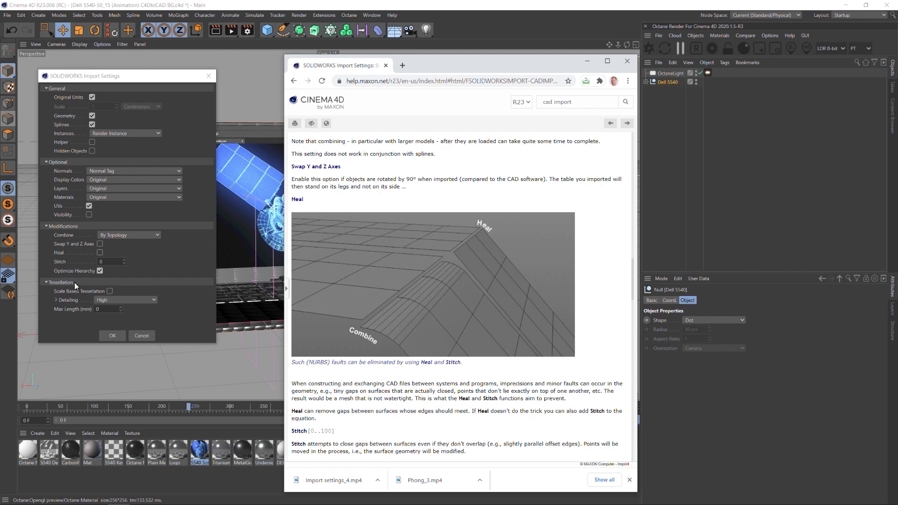
{"action": "scroll", "coordinate": [441, 321], "scroll_direction": "down", "scroll_amount": 15}
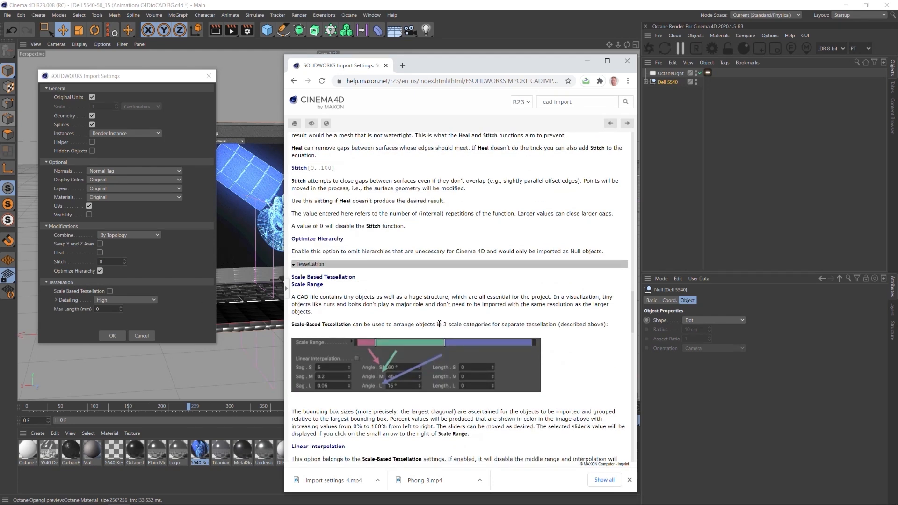
{"action": "scroll", "coordinate": [442, 321], "scroll_direction": "down", "scroll_amount": 5}
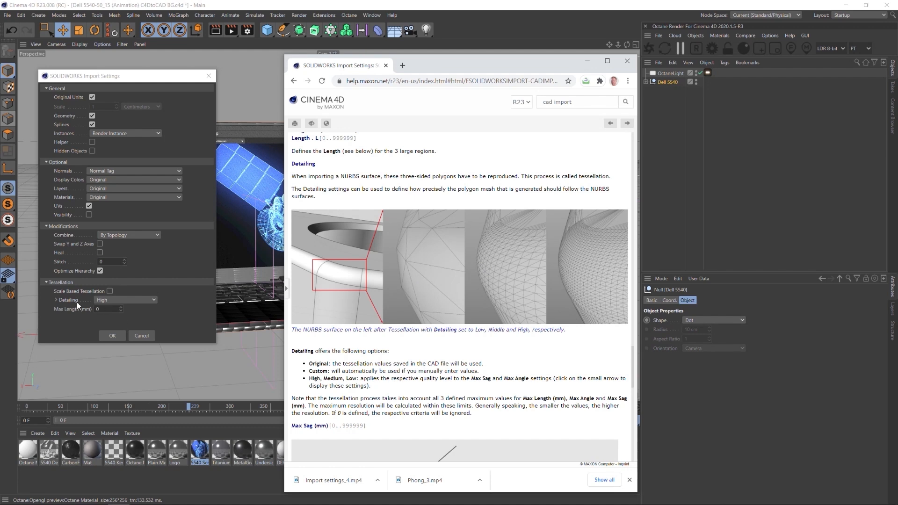
{"action": "left_click_drag", "start_coordinate": [474, 71], "coordinate": [695, 71]}
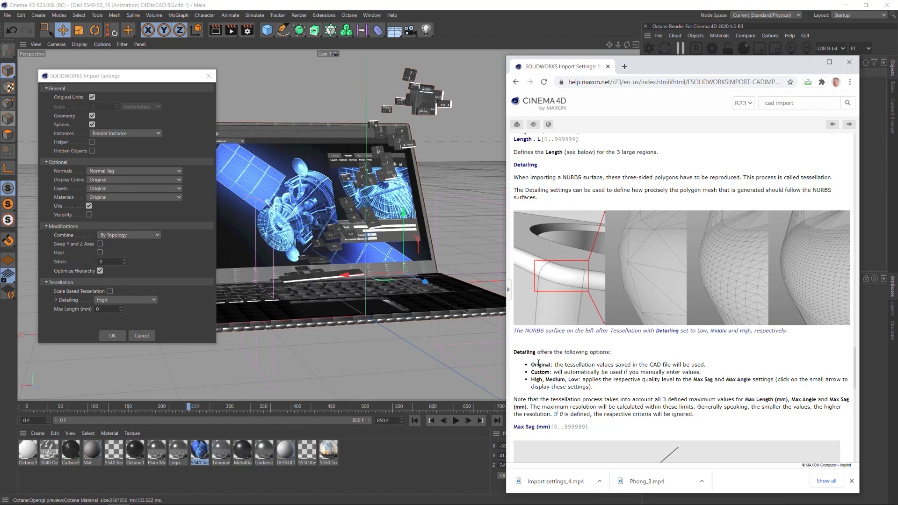
{"action": "scroll", "coordinate": [539, 375], "scroll_direction": "down", "scroll_amount": 5}
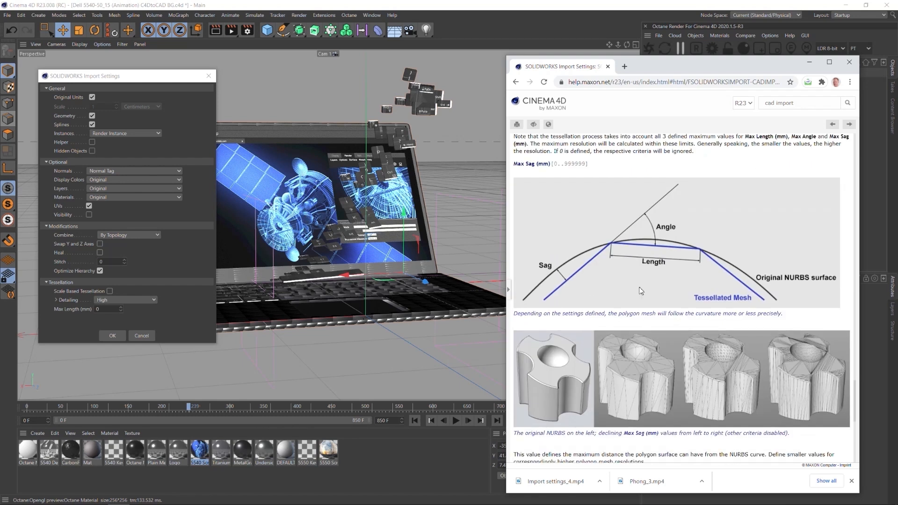
{"action": "scroll", "coordinate": [730, 314], "scroll_direction": "down", "scroll_amount": 2}
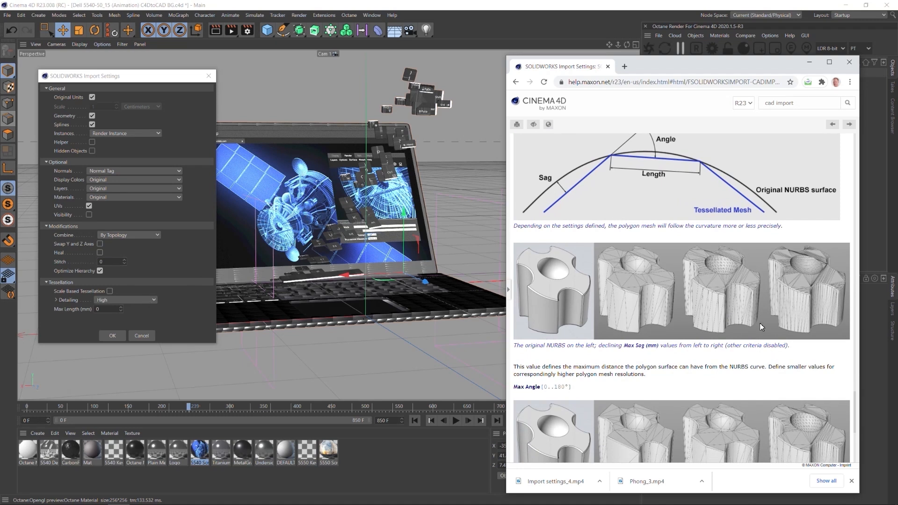
{"action": "scroll", "coordinate": [706, 324], "scroll_direction": "down", "scroll_amount": 2}
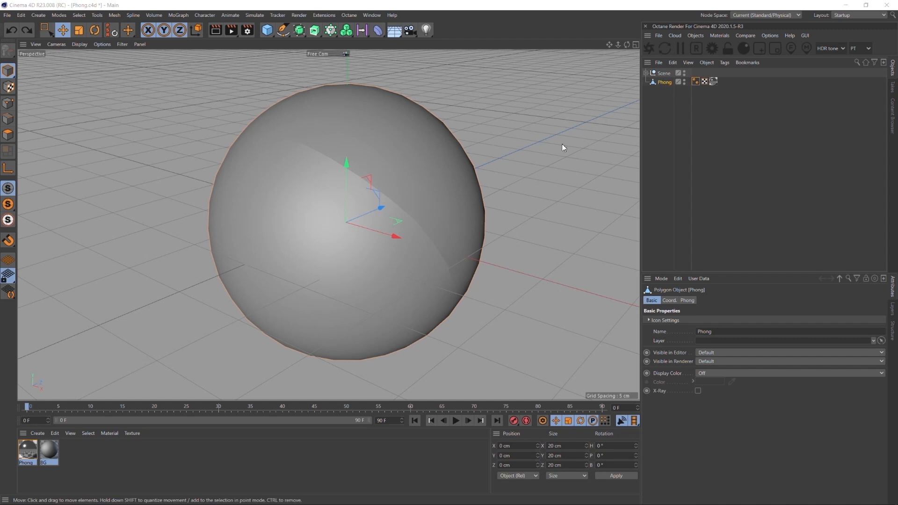
Examine the sphere's Phong tag angle and the two polygons meeting at its shading break, ending in Model mode
{"action": "scroll", "coordinate": [369, 188], "scroll_direction": "up", "scroll_amount": 3}
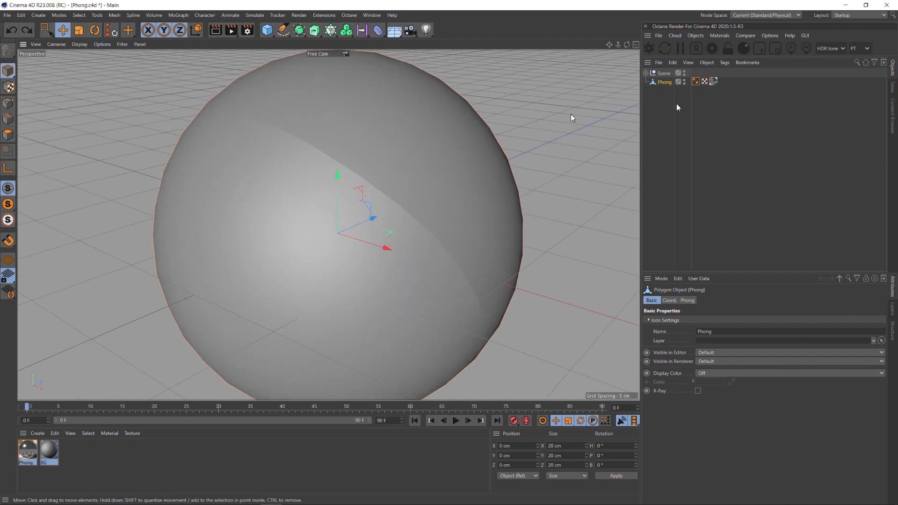
{"action": "left_click", "coordinate": [696, 81]}
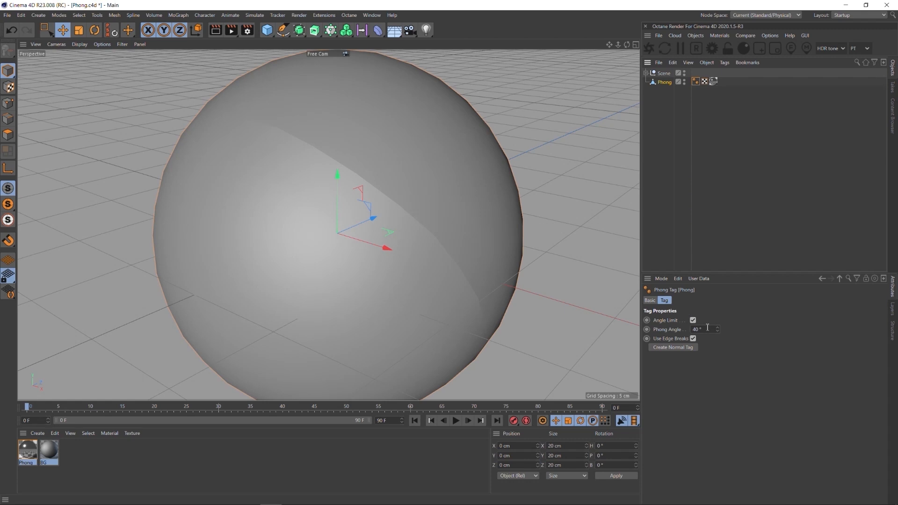
{"action": "left_click", "coordinate": [8, 135]}
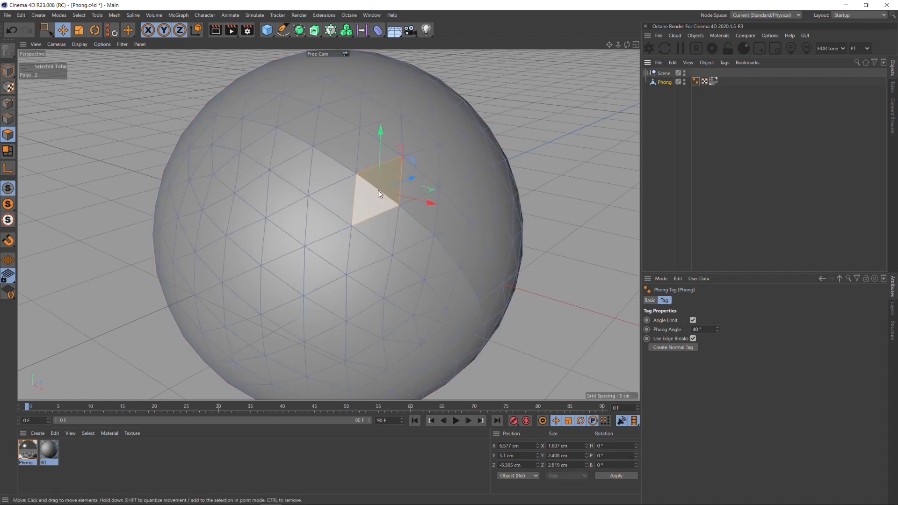
{"action": "right_click_drag", "start_coordinate": [380, 194], "coordinate": [419, 169], "text": "alt"}
{"action": "left_click_drag", "start_coordinate": [419, 169], "coordinate": [366, 199], "text": "alt"}
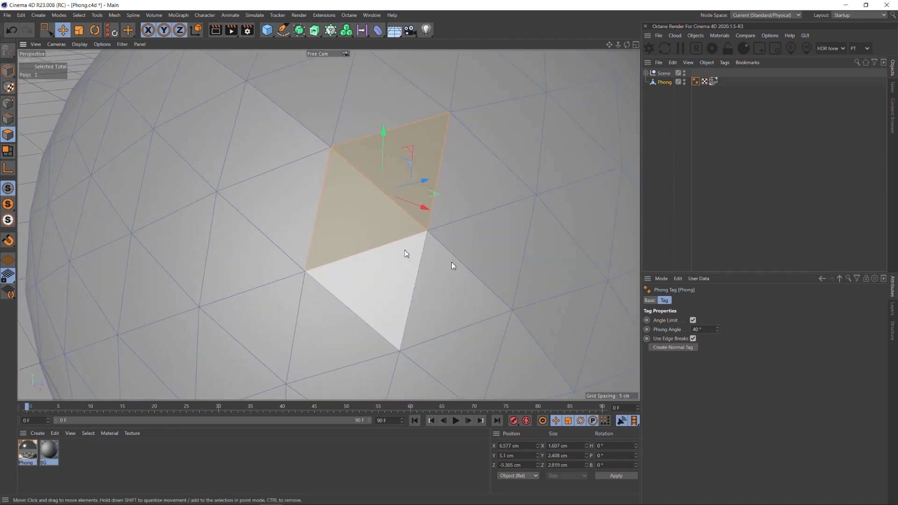
{"action": "left_click", "coordinate": [710, 329]}
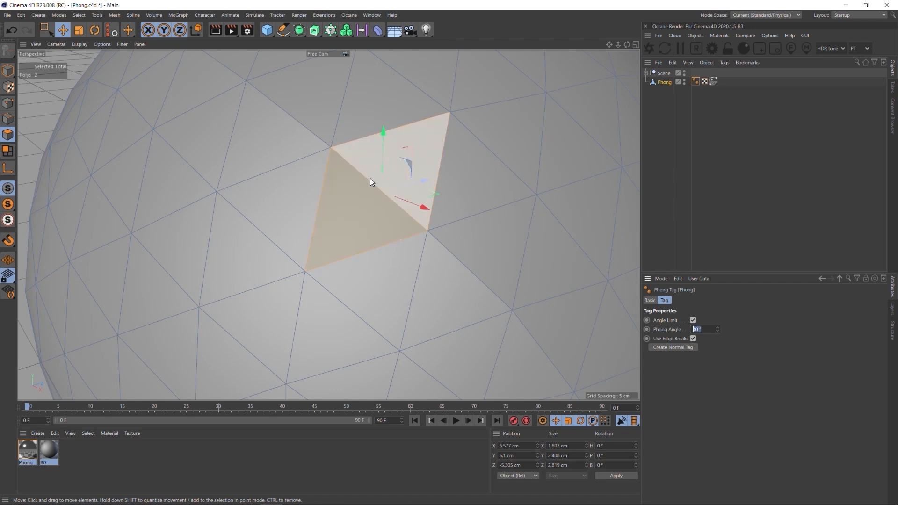
{"action": "scroll", "coordinate": [438, 229], "scroll_direction": "down", "scroll_amount": 6}
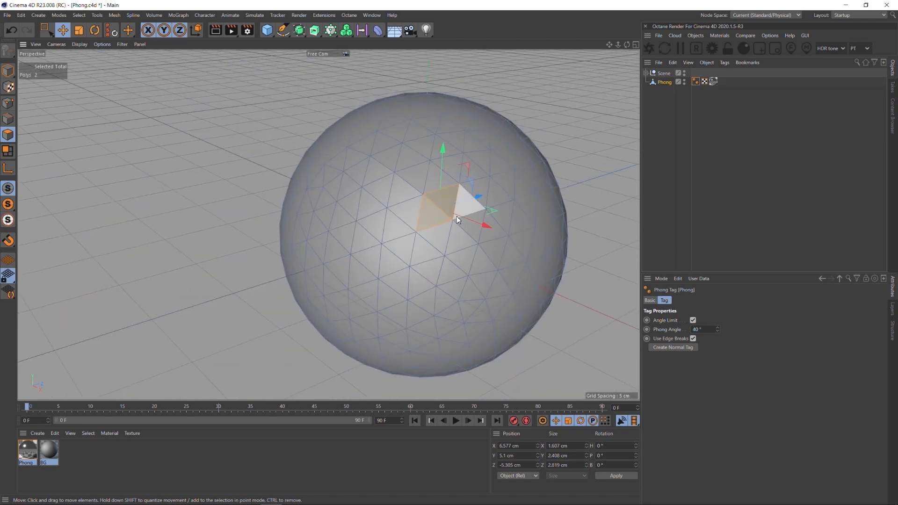
{"action": "left_click_drag", "start_coordinate": [457, 216], "coordinate": [493, 206], "text": "alt"}
{"action": "middle_click_drag", "start_coordinate": [493, 207], "coordinate": [439, 176], "text": "alt"}
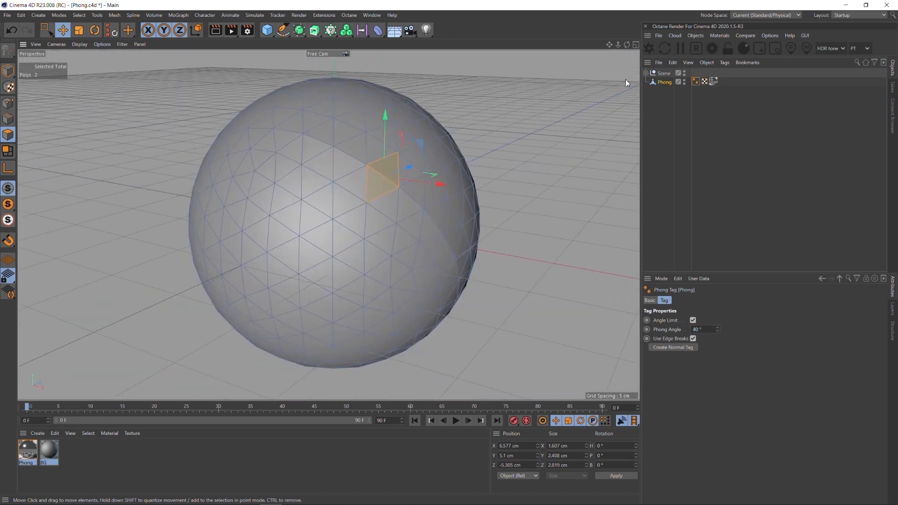
{"action": "left_click", "coordinate": [9, 74]}
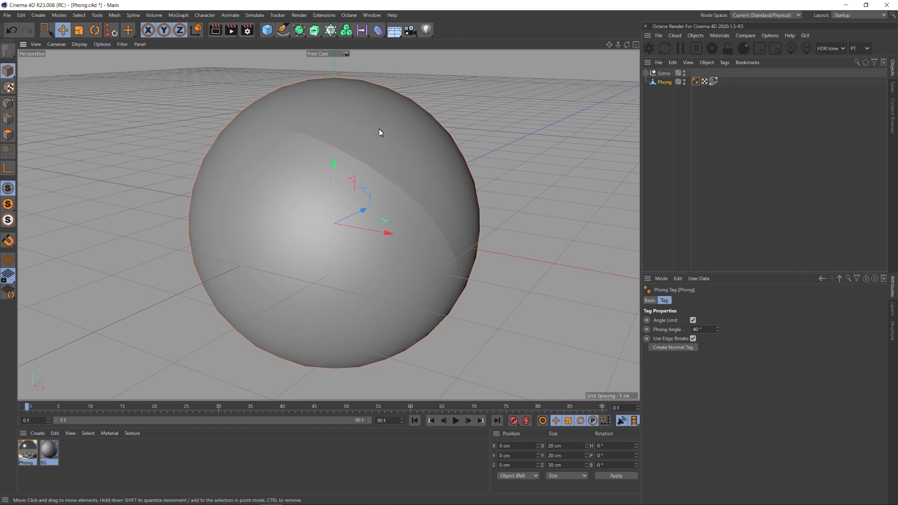
Render the sphere live with Octane, examine the reflections across the shading break, and stop the render
{"action": "left_click_drag", "start_coordinate": [397, 191], "coordinate": [454, 156], "text": "alt"}
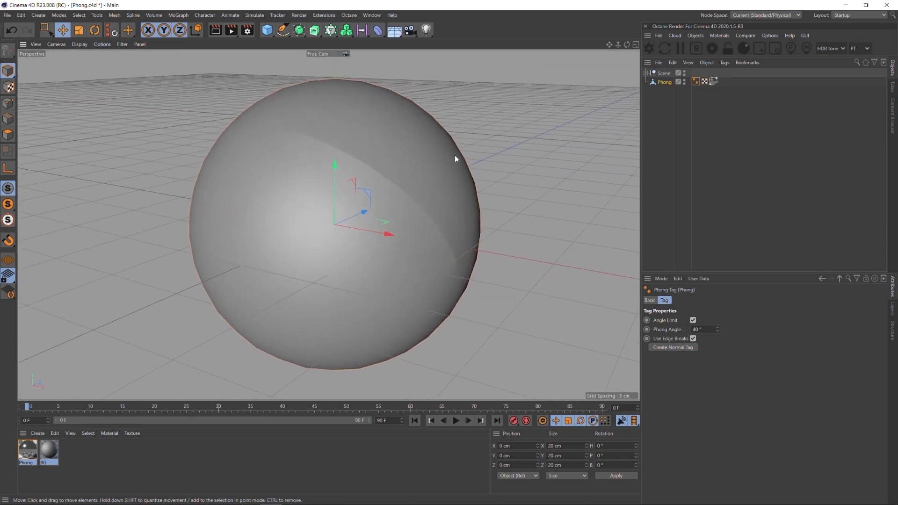
{"action": "left_click", "coordinate": [650, 48]}
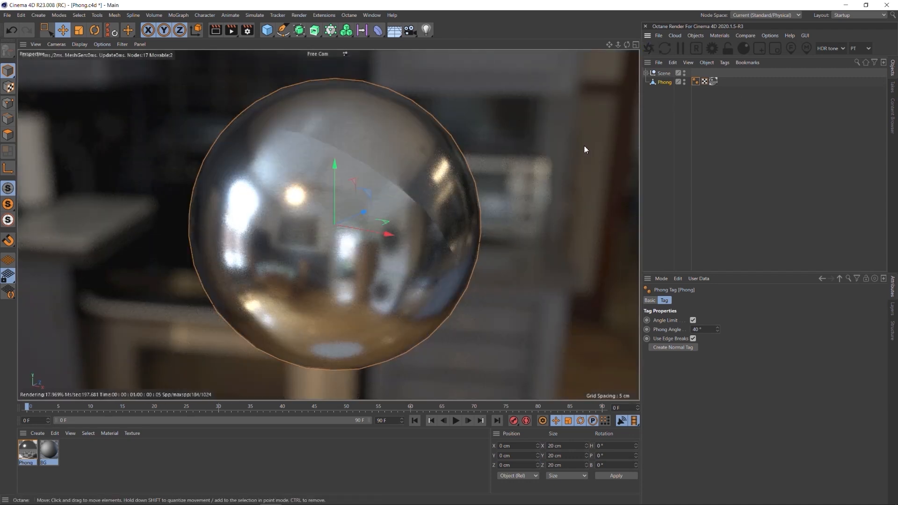
{"action": "left_click_drag", "start_coordinate": [366, 199], "coordinate": [391, 182], "text": "alt"}
{"action": "scroll", "coordinate": [391, 183], "scroll_direction": "up", "scroll_amount": 5}
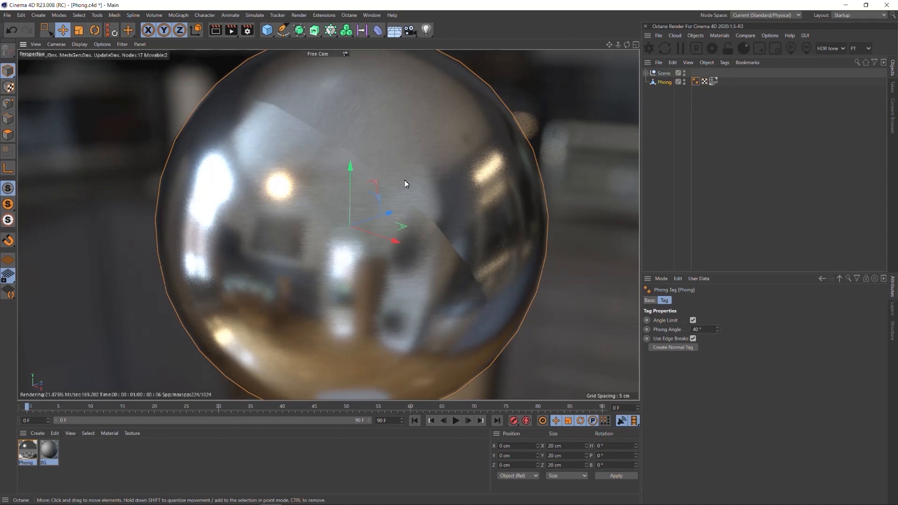
{"action": "left_click", "coordinate": [680, 48]}
{"action": "scroll", "coordinate": [481, 183], "scroll_direction": "down", "scroll_amount": 5}
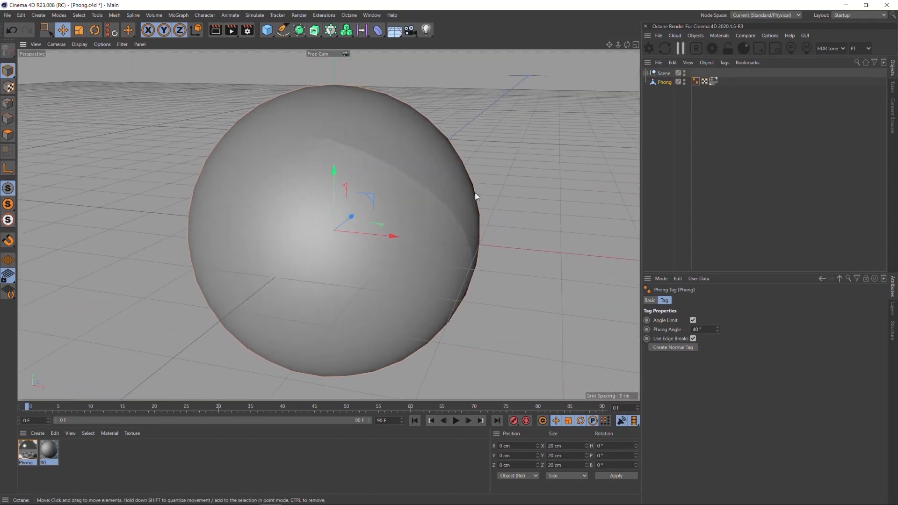
Select the six edges along the visible shading break on the sphere in Edge mode
{"action": "left_click", "coordinate": [13, 121]}
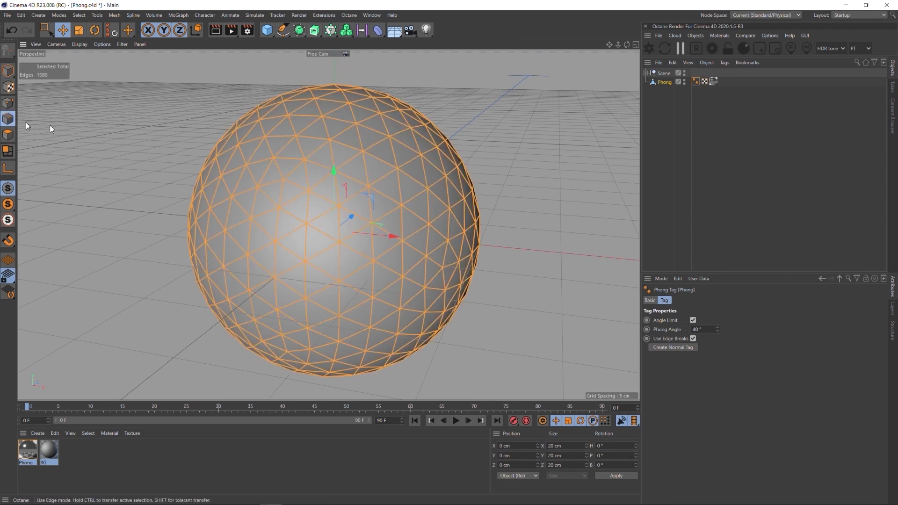
{"action": "left_click", "coordinate": [336, 142]}
{"action": "left_click", "coordinate": [384, 160], "text": "shift"}
{"action": "left_click", "coordinate": [412, 179], "text": "shift"}
{"action": "left_click", "coordinate": [435, 196], "text": "shift"}
{"action": "left_click", "coordinate": [453, 217], "text": "shift"}
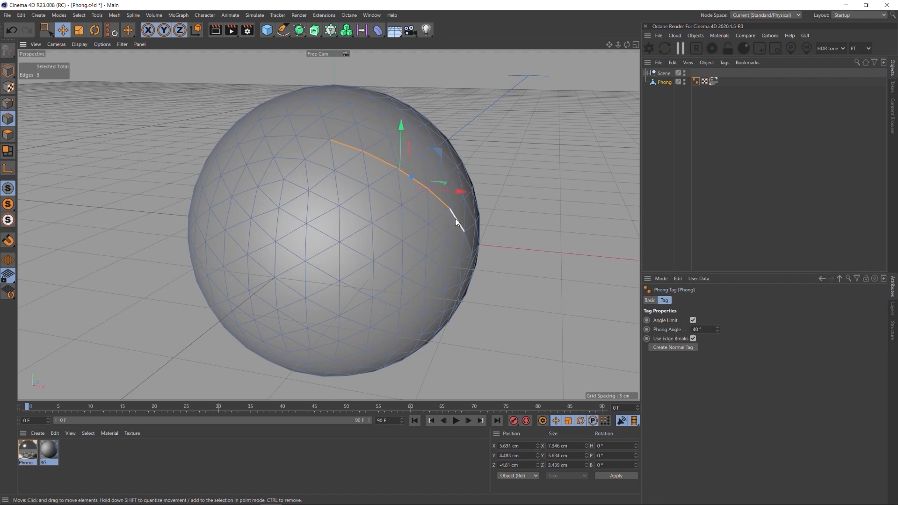
{"action": "left_click", "coordinate": [467, 241], "text": "shift"}
{"action": "left_click_drag", "start_coordinate": [439, 188], "coordinate": [409, 214], "text": "alt"}
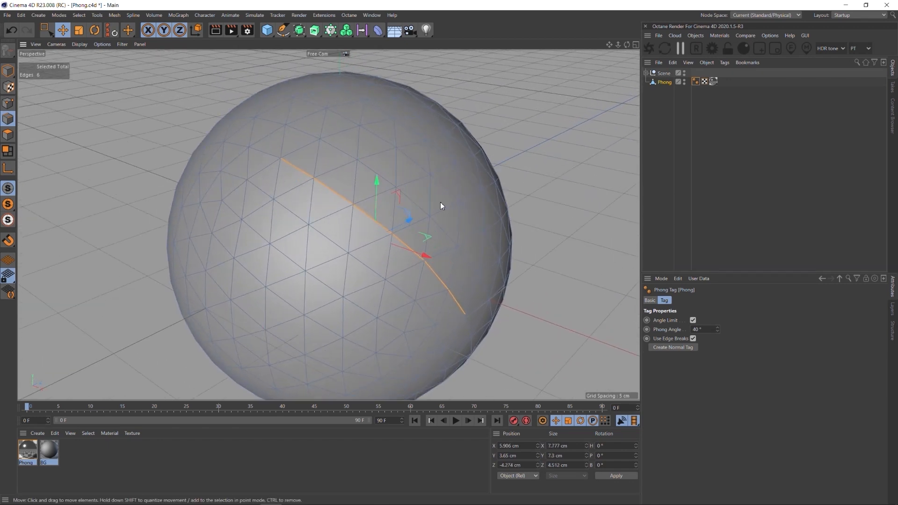
Select all edges of the sphere
{"action": "key", "text": "ctrl+a"}
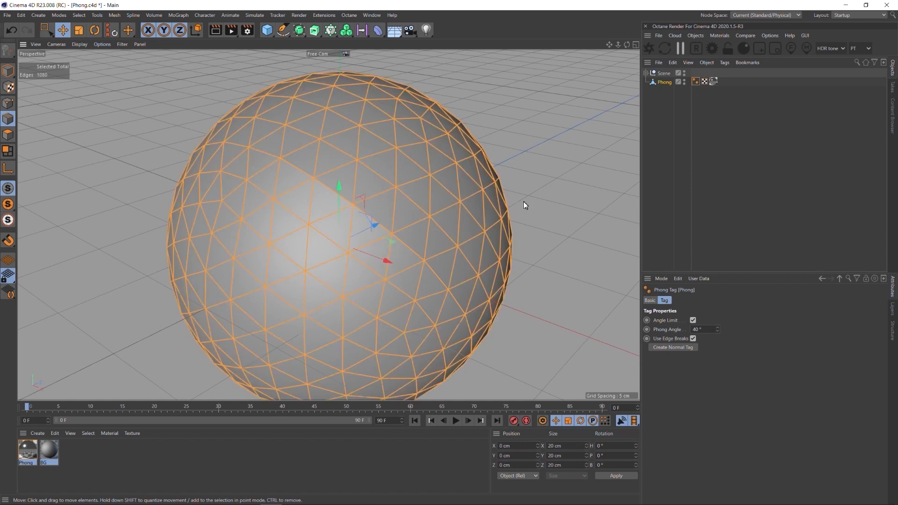
{"action": "right_click_drag", "start_coordinate": [481, 216], "coordinate": [456, 239], "text": "alt"}
{"action": "left_click_drag", "start_coordinate": [456, 237], "coordinate": [416, 236], "text": "alt"}
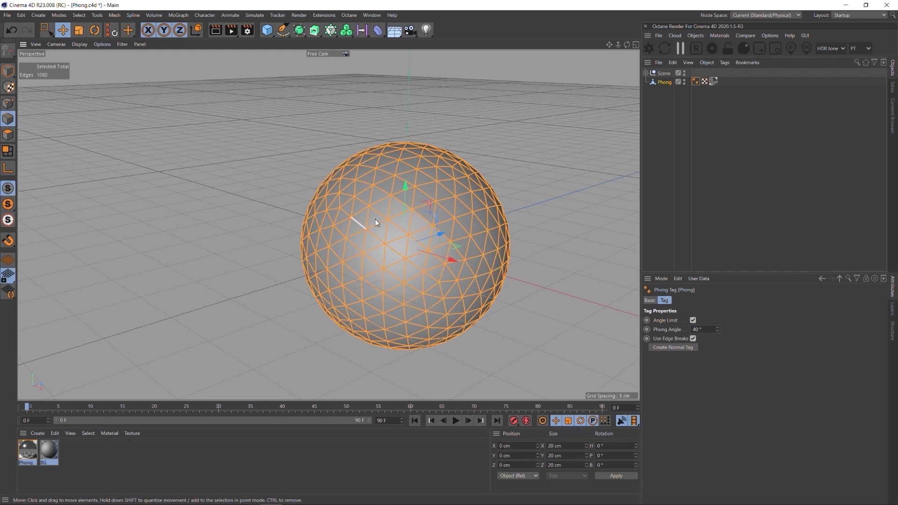
{"action": "middle_click_drag", "start_coordinate": [453, 234], "coordinate": [393, 237], "text": "alt"}
{"action": "left_click_drag", "start_coordinate": [393, 236], "coordinate": [424, 210], "text": "alt"}
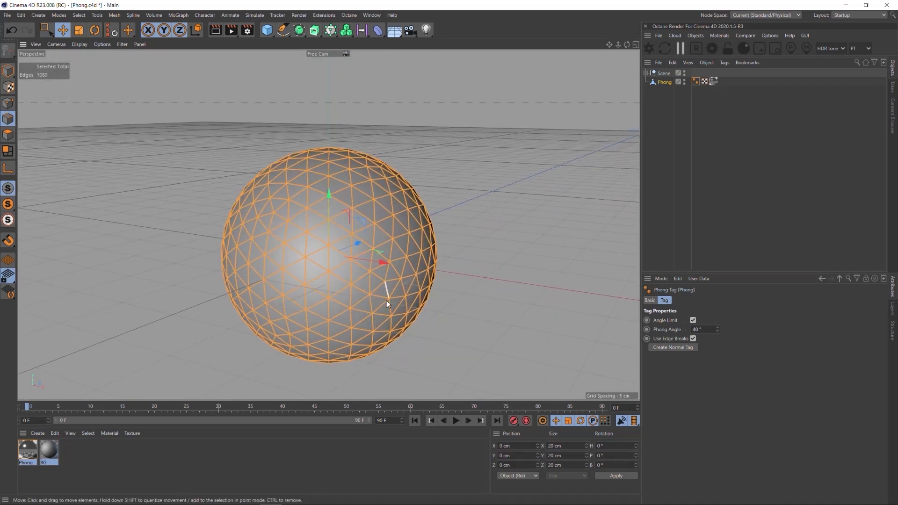
Unbreak the Phong shading on all selected edges of the sphere
{"action": "middle_click_drag", "start_coordinate": [362, 288], "coordinate": [378, 292], "text": "alt"}
{"action": "right_click_drag", "start_coordinate": [378, 270], "coordinate": [389, 267], "text": "alt"}
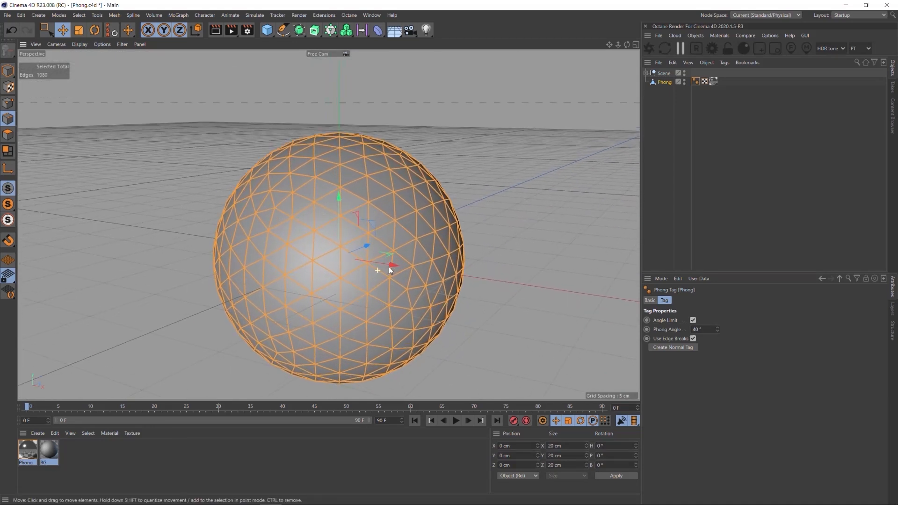
{"action": "right_click", "coordinate": [545, 164]}
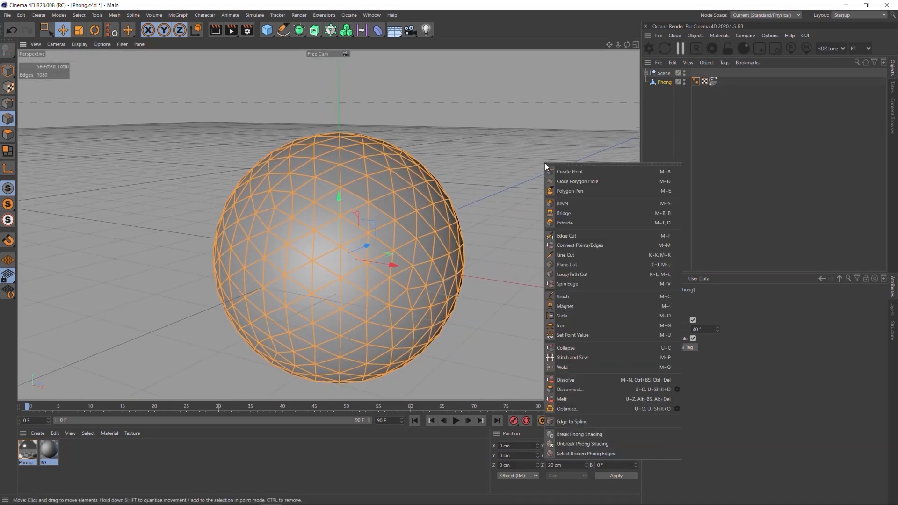
{"action": "left_click", "coordinate": [582, 444]}
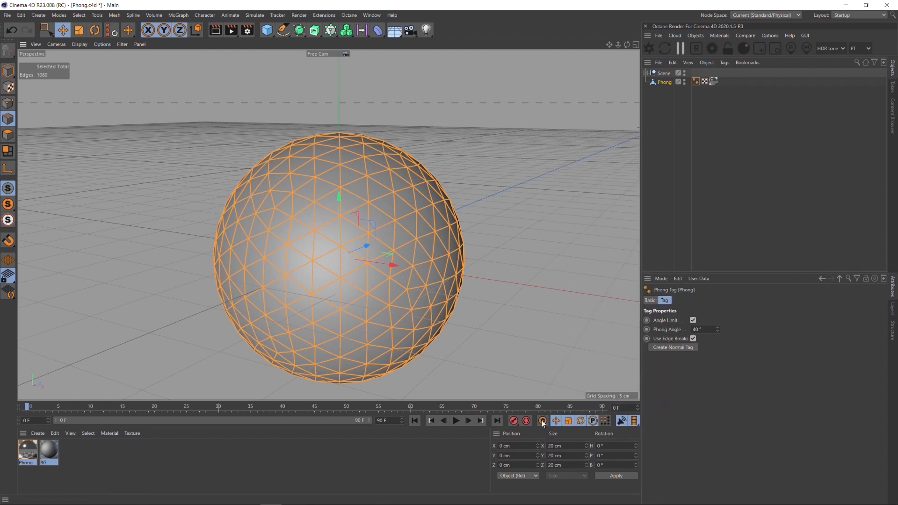
Return the sphere to Model mode, examine its reflections in a live Octane render, and stop the render
{"action": "left_click", "coordinate": [8, 73]}
{"action": "mouse_move", "coordinate": [417, 214]}
{"action": "left_mouse_down", "text": "alt"}
{"action": "mouse_move", "coordinate": [319, 234]}
{"action": "mouse_move", "coordinate": [416, 223]}
{"action": "left_mouse_up", "text": "alt"}
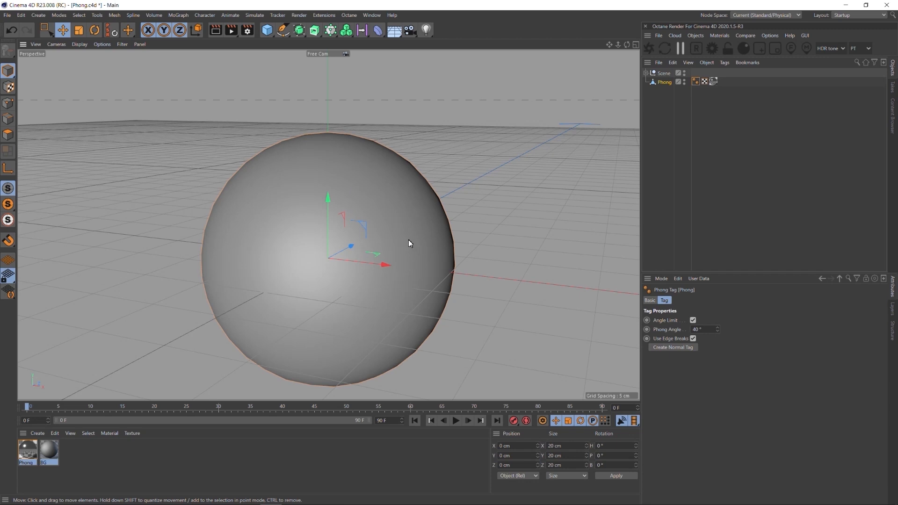
{"action": "left_click_drag", "start_coordinate": [391, 193], "coordinate": [435, 201], "text": "alt"}
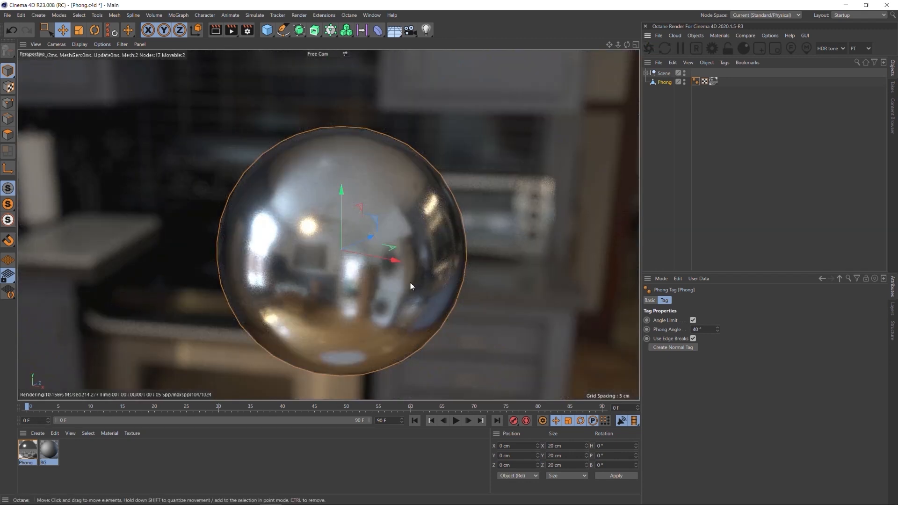
{"action": "middle_click_drag", "start_coordinate": [414, 225], "coordinate": [389, 203], "text": "alt"}
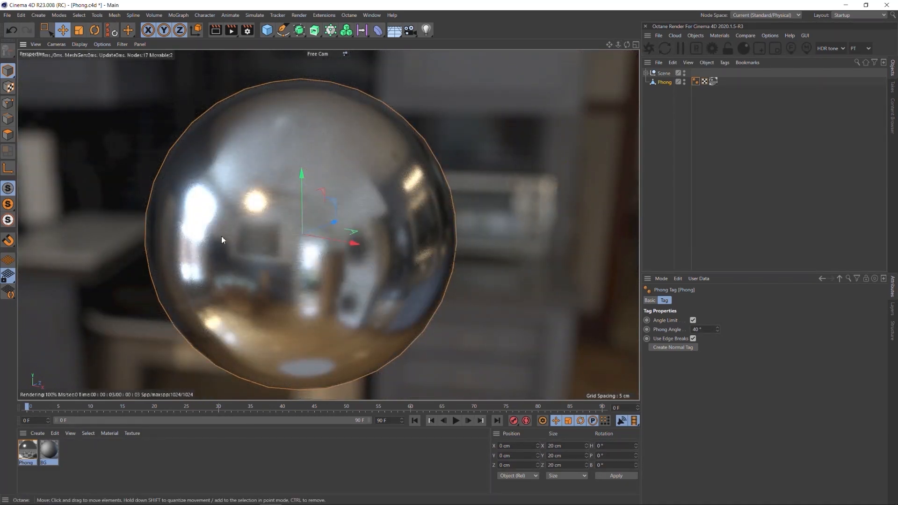
{"action": "left_click", "coordinate": [680, 48]}
{"action": "scroll", "coordinate": [388, 217], "scroll_direction": "down", "scroll_amount": 3}
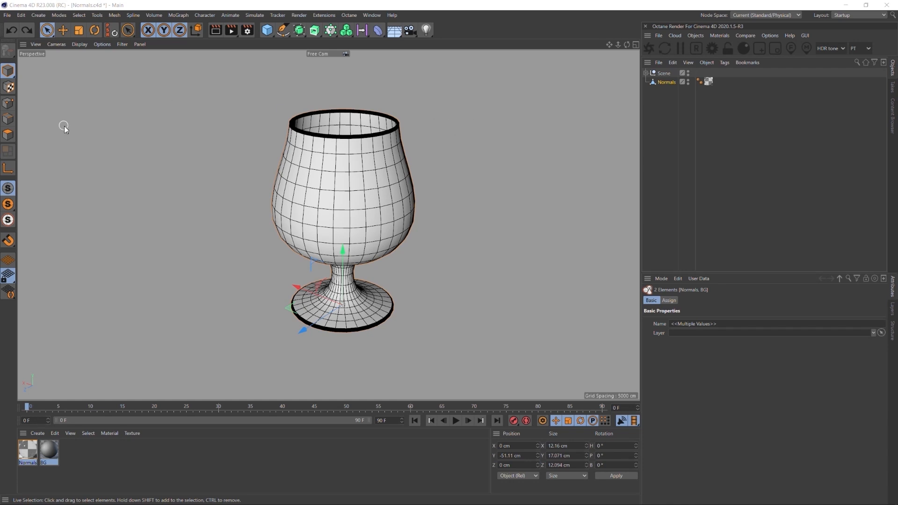
Display all polygon normals of the glass in Polygon mode and examine their direction on the bowl, the rim and the base
{"action": "left_click", "coordinate": [8, 135]}
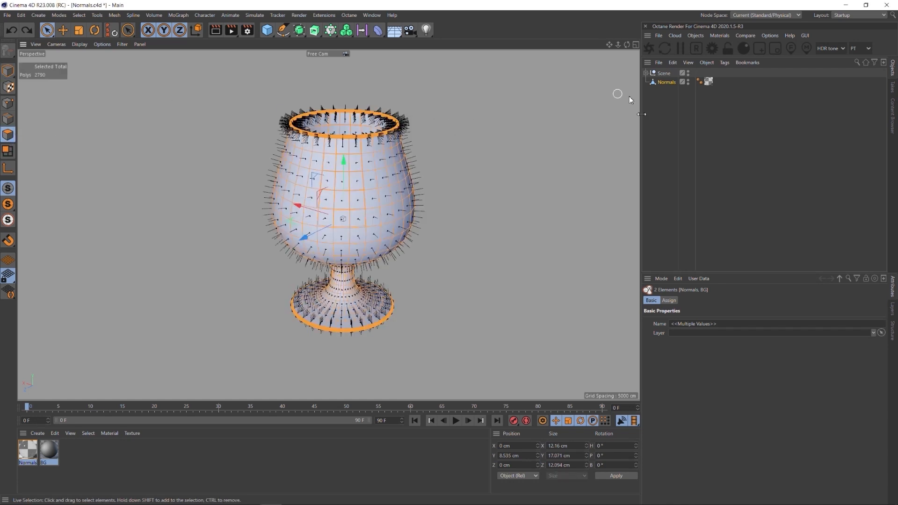
{"action": "right_click_drag", "start_coordinate": [396, 159], "coordinate": [482, 132], "text": "alt"}
{"action": "left_click_drag", "start_coordinate": [373, 142], "coordinate": [409, 154], "text": "alt"}
{"action": "scroll", "coordinate": [378, 153], "scroll_direction": "up", "scroll_amount": 4}
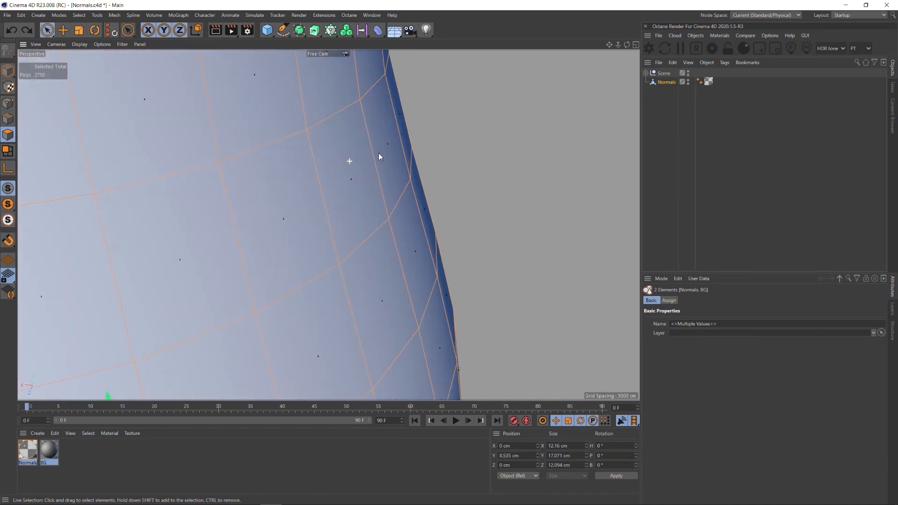
{"action": "right_click_drag", "start_coordinate": [329, 179], "coordinate": [361, 181], "text": "alt"}
{"action": "left_click_drag", "start_coordinate": [361, 181], "coordinate": [443, 154], "text": "alt"}
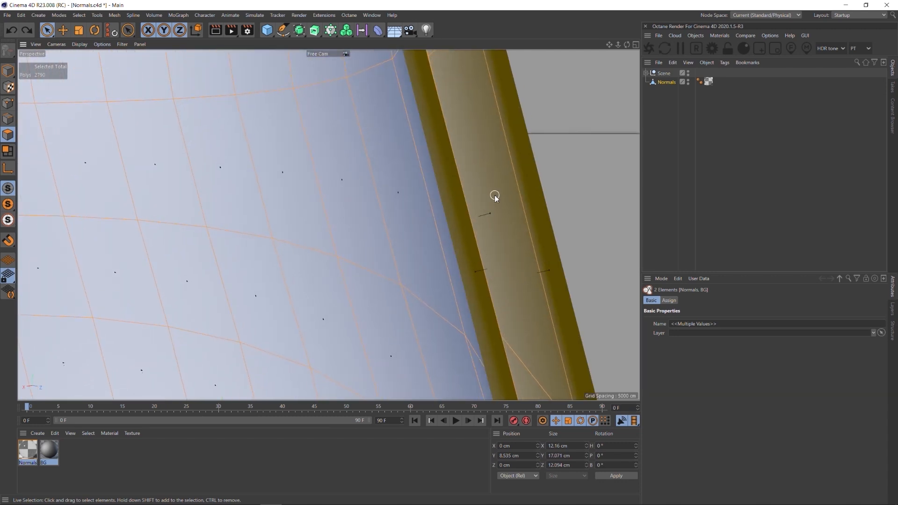
{"action": "left_click_drag", "start_coordinate": [492, 178], "coordinate": [411, 218], "text": "alt"}
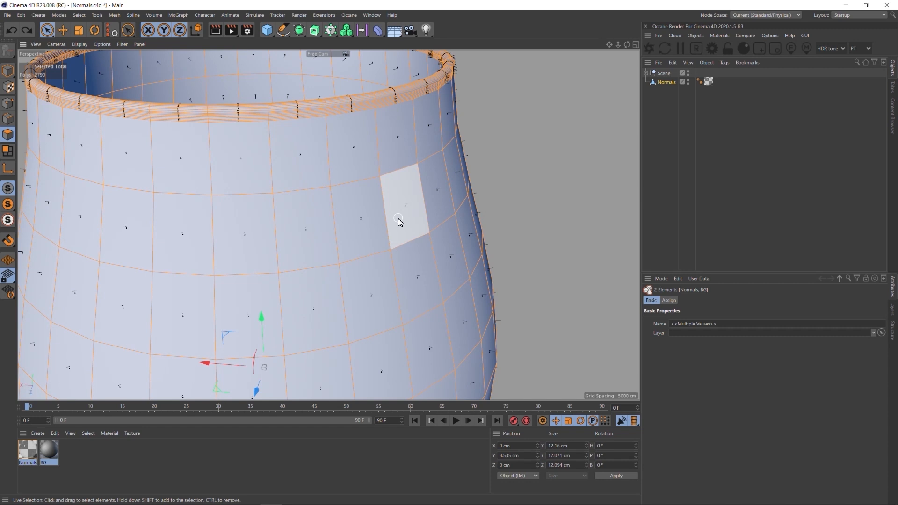
{"action": "middle_click_drag", "start_coordinate": [401, 213], "coordinate": [360, 279], "text": "alt"}
{"action": "right_click_drag", "start_coordinate": [365, 205], "coordinate": [387, 192], "text": "alt"}
{"action": "mouse_move", "coordinate": [383, 191]}
{"action": "left_mouse_down", "text": "alt"}
{"action": "mouse_move", "coordinate": [480, 206]}
{"action": "mouse_move", "coordinate": [472, 180]}
{"action": "mouse_move", "coordinate": [377, 190]}
{"action": "left_mouse_up", "text": "alt"}
{"action": "right_click_drag", "start_coordinate": [387, 184], "coordinate": [409, 242], "text": "alt"}
{"action": "middle_click_drag", "start_coordinate": [424, 221], "coordinate": [358, 152], "text": "alt"}
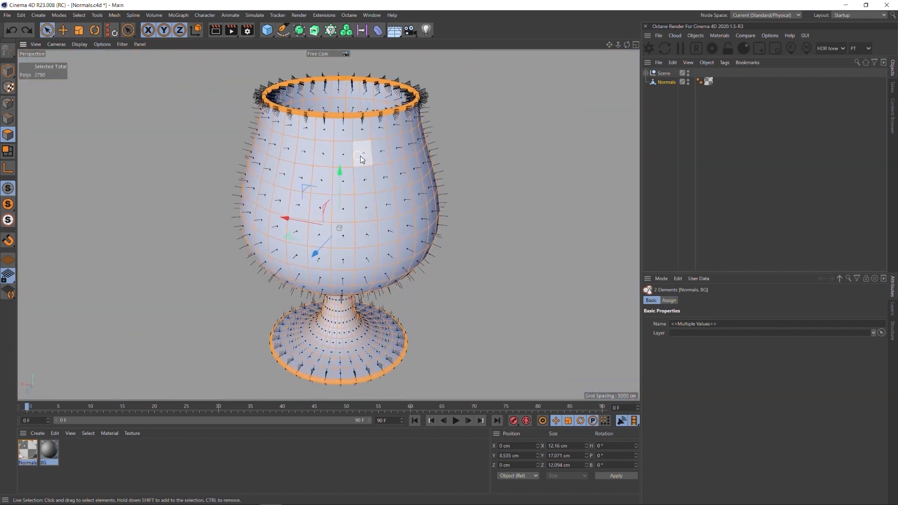
{"action": "right_click_drag", "start_coordinate": [402, 156], "coordinate": [392, 164], "text": "alt"}
{"action": "middle_click_drag", "start_coordinate": [393, 167], "coordinate": [372, 172], "text": "alt"}
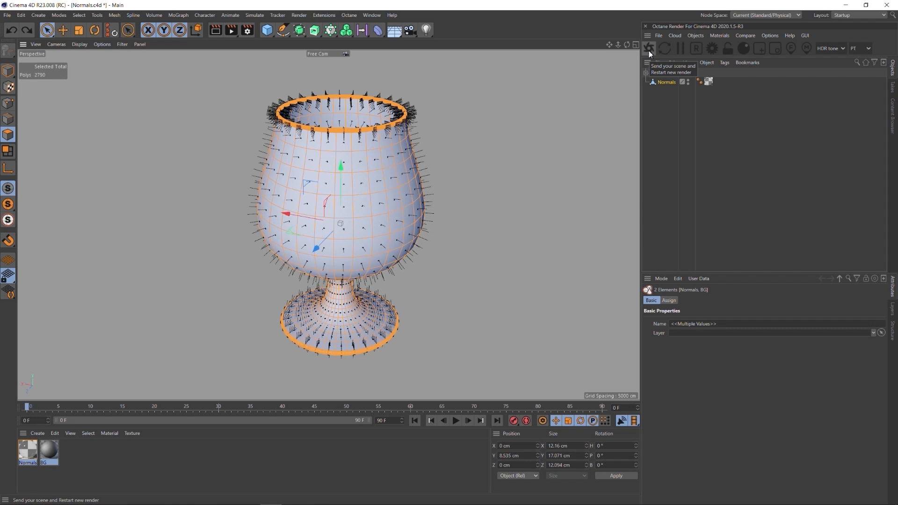
Reverse the normals of all glass polygons while rendering live with Octane, and stop the render after checking the glass
{"action": "left_click", "coordinate": [649, 49]}
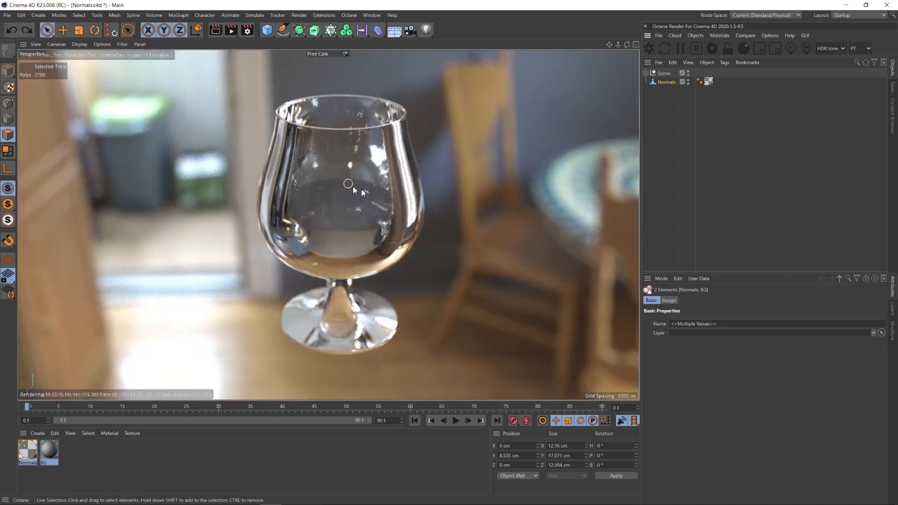
{"action": "scroll", "coordinate": [353, 189], "scroll_direction": "down", "scroll_amount": 5}
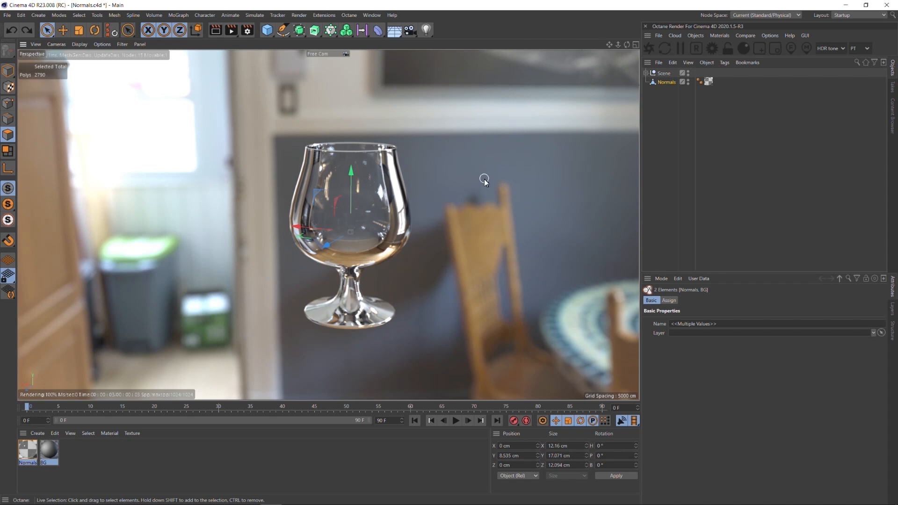
{"action": "right_click", "coordinate": [521, 143]}
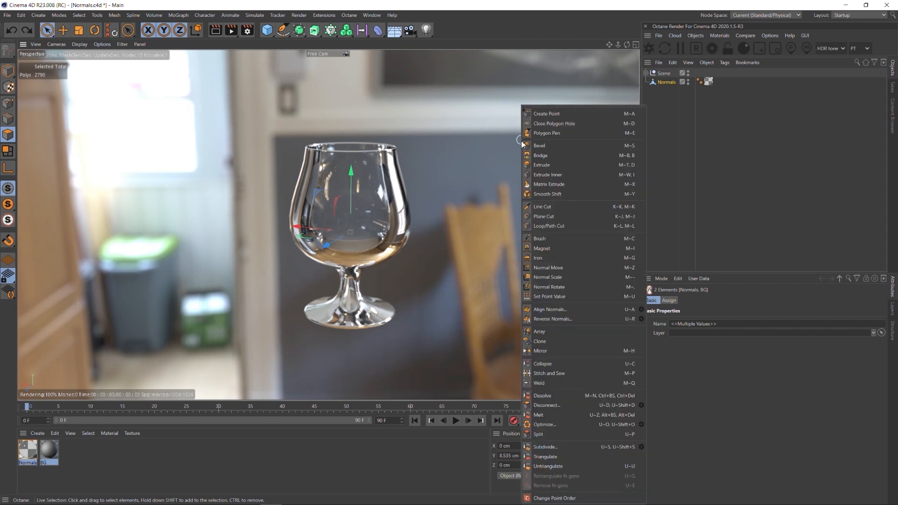
{"action": "left_click", "coordinate": [556, 319]}
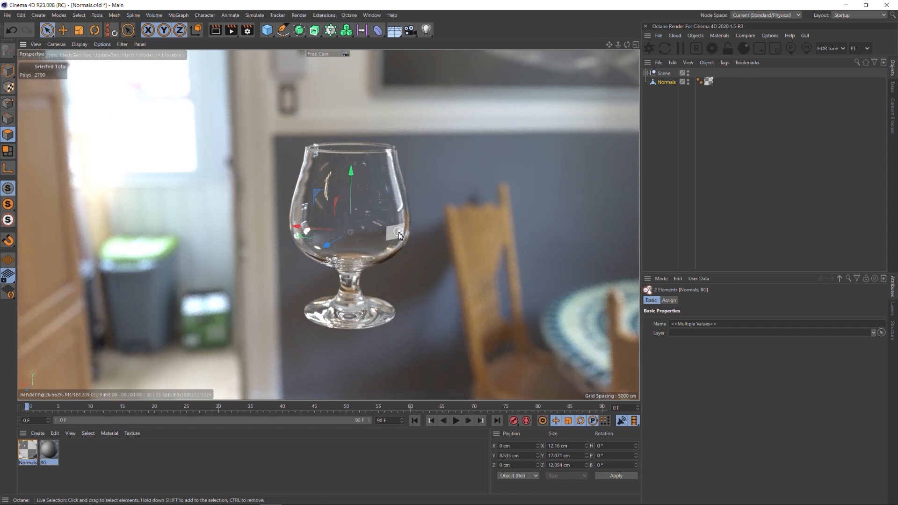
{"action": "left_click_drag", "start_coordinate": [405, 223], "coordinate": [351, 216], "text": "alt"}
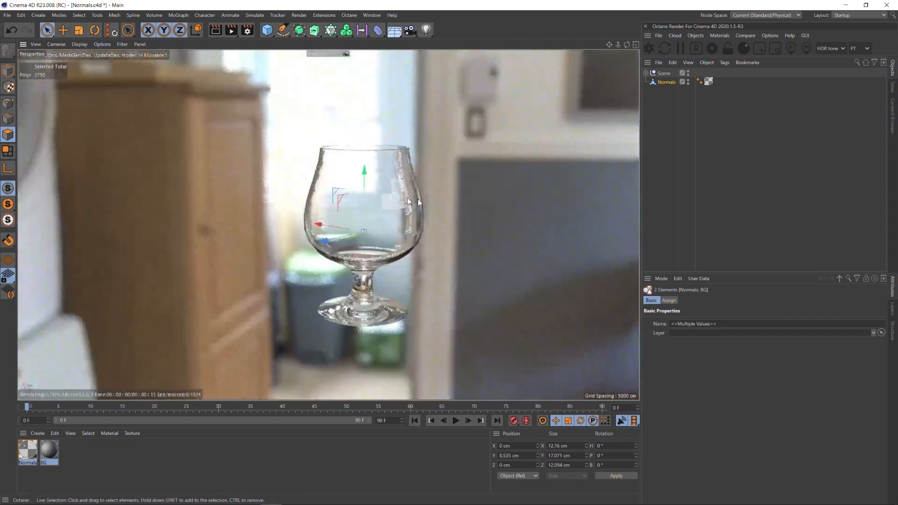
{"action": "left_click", "coordinate": [680, 48]}
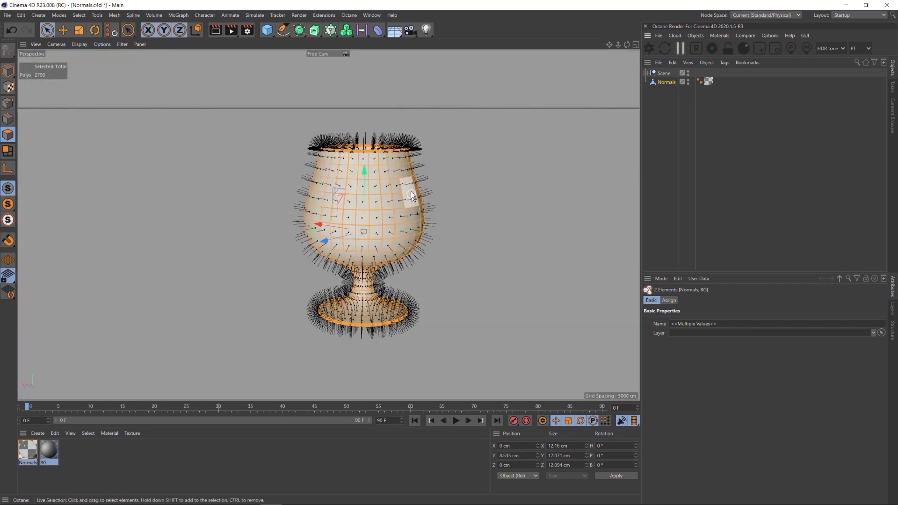
Examine the reversed polygon normals on the bowl and rim and around the whole glass
{"action": "scroll", "coordinate": [406, 186], "scroll_direction": "up", "scroll_amount": 10}
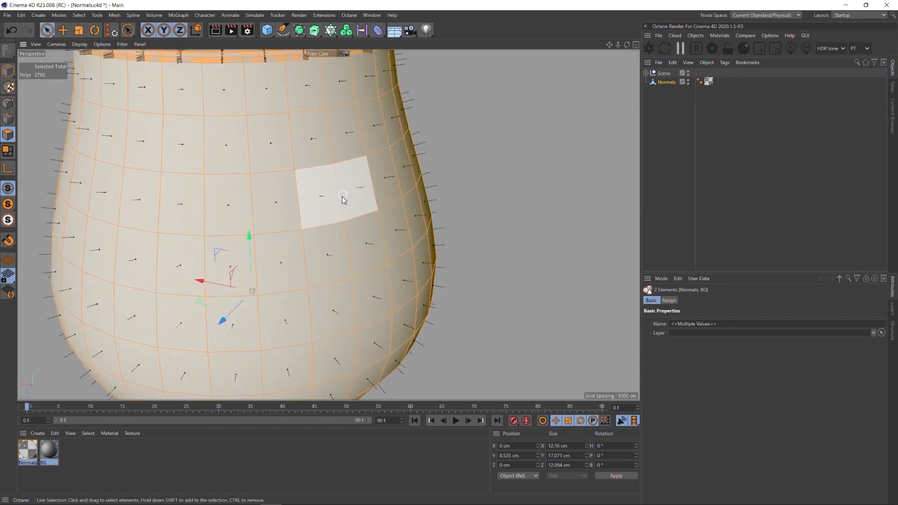
{"action": "right_click_drag", "start_coordinate": [363, 180], "coordinate": [374, 183], "text": "alt"}
{"action": "mouse_move", "coordinate": [372, 194]}
{"action": "left_mouse_down", "text": "alt"}
{"action": "mouse_move", "coordinate": [458, 178]}
{"action": "mouse_move", "coordinate": [372, 200]}
{"action": "left_mouse_up", "text": "alt"}
{"action": "scroll", "coordinate": [372, 199], "scroll_direction": "down", "scroll_amount": 7}
{"action": "middle_click_drag", "start_coordinate": [386, 187], "coordinate": [355, 283], "text": "alt"}
{"action": "left_click_drag", "start_coordinate": [365, 209], "coordinate": [424, 275], "text": "alt"}
{"action": "right_click_drag", "start_coordinate": [389, 321], "coordinate": [430, 268], "text": "alt"}
{"action": "left_click_drag", "start_coordinate": [408, 265], "coordinate": [363, 268], "text": "alt"}
{"action": "right_click_drag", "start_coordinate": [460, 229], "coordinate": [331, 265], "text": "alt"}
{"action": "middle_click_drag", "start_coordinate": [403, 244], "coordinate": [363, 182], "text": "alt"}
{"action": "left_click_drag", "start_coordinate": [344, 215], "coordinate": [347, 177], "text": "alt"}
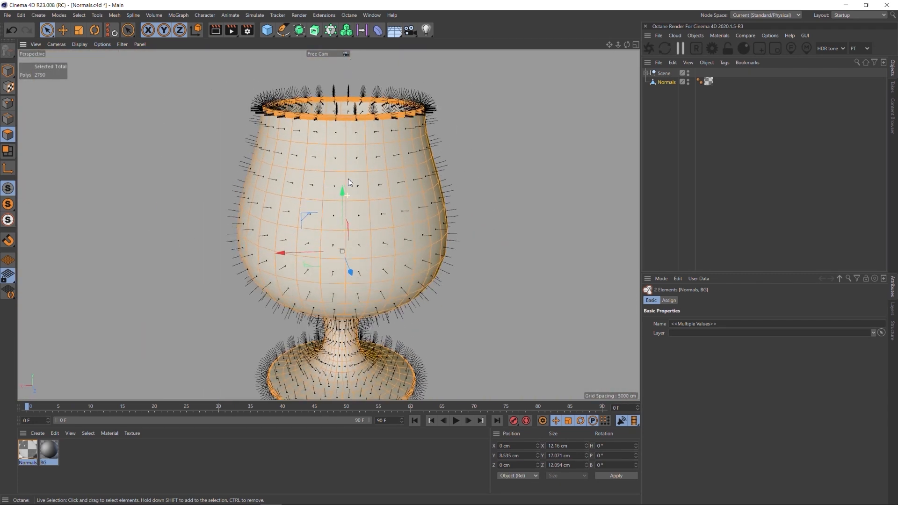
{"action": "right_click_drag", "start_coordinate": [383, 190], "coordinate": [377, 199], "text": "alt"}
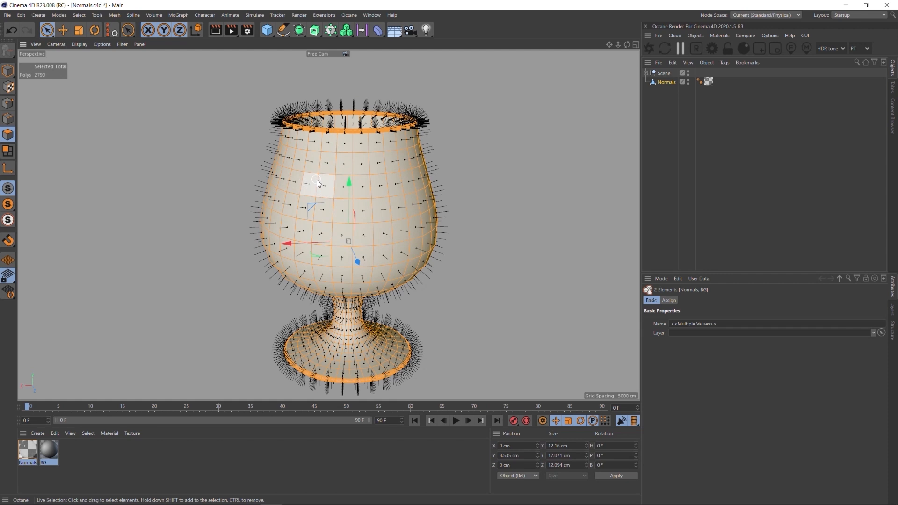
Select a patch of 15 polygons on the front of the bowl and reverse their normals
{"action": "mouse_move", "coordinate": [311, 187]}
{"action": "left_mouse_down"}
{"action": "mouse_move", "coordinate": [355, 196]}
{"action": "mouse_move", "coordinate": [318, 182]}
{"action": "mouse_move", "coordinate": [333, 211]}
{"action": "left_mouse_up"}
{"action": "right_click", "coordinate": [487, 130]}
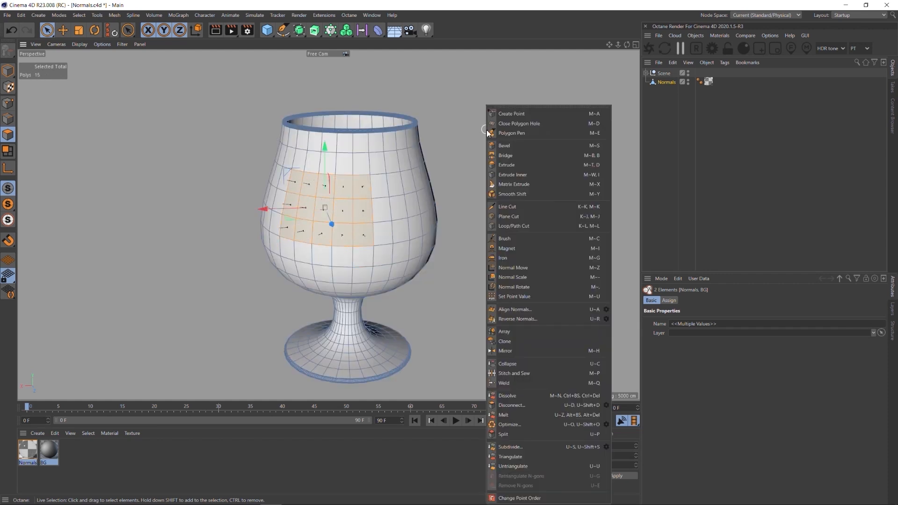
{"action": "left_click", "coordinate": [520, 319]}
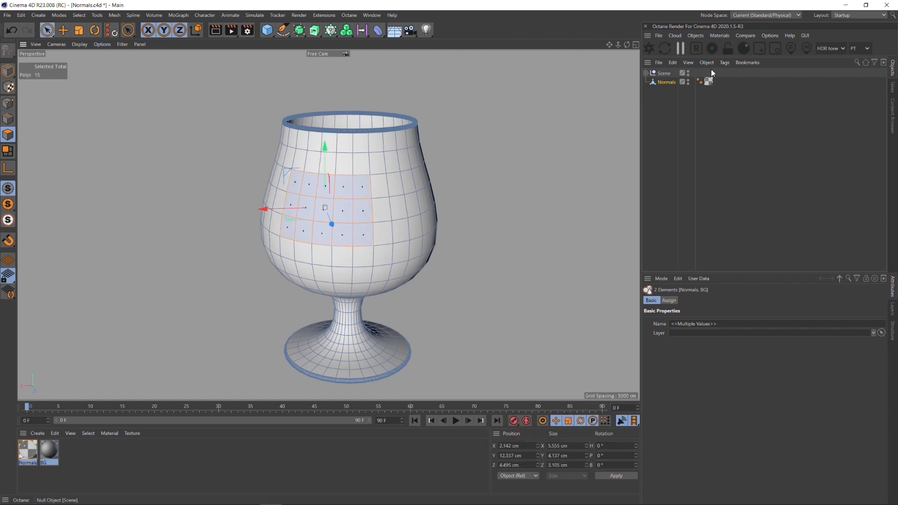
Render the glass live with Octane, examine the patch with reversed normals from several angles, and stop the render
{"action": "left_click", "coordinate": [649, 49]}
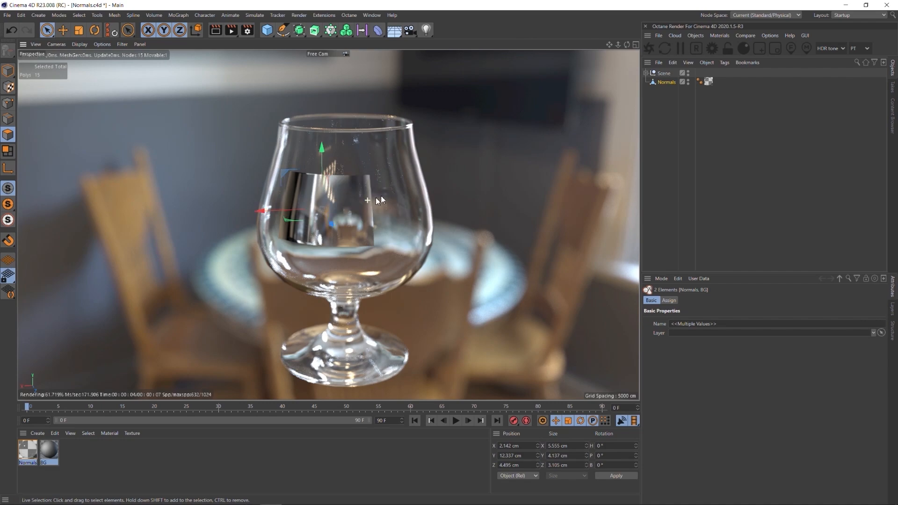
{"action": "scroll", "coordinate": [377, 216], "scroll_direction": "up", "scroll_amount": 6}
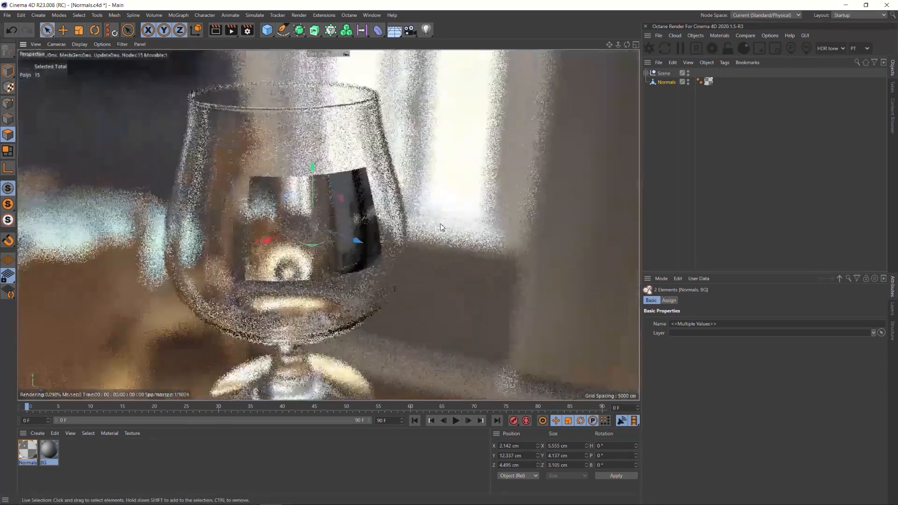
{"action": "scroll", "coordinate": [441, 228], "scroll_direction": "down", "scroll_amount": 6}
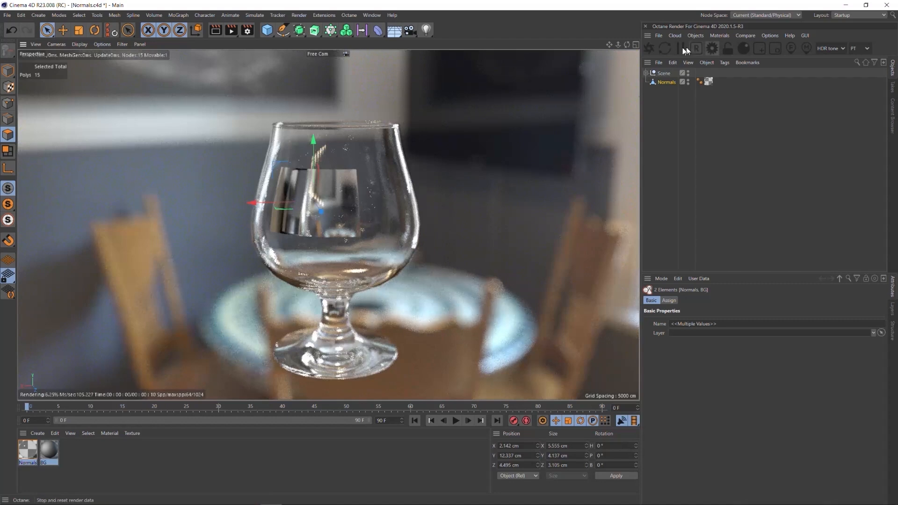
{"action": "left_click", "coordinate": [681, 48]}
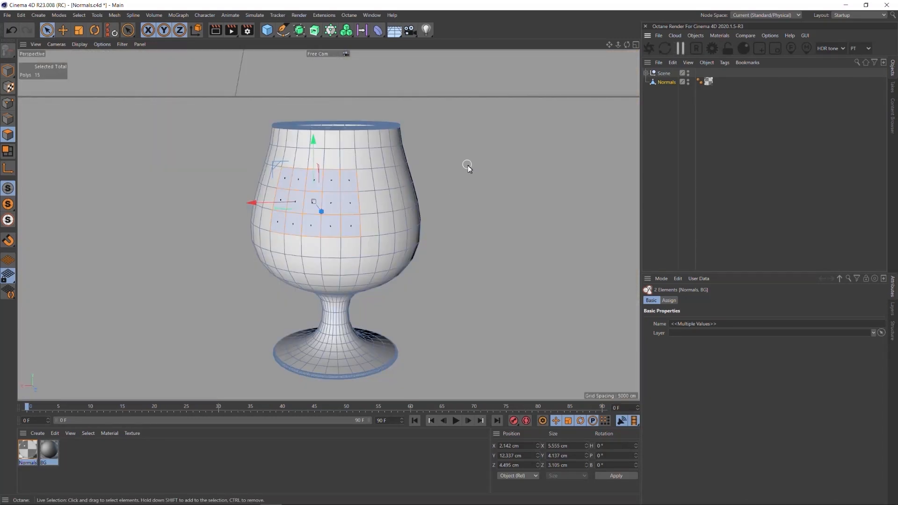
Select all polygons of the glass and align their normals
{"action": "key", "text": "ctrl+a"}
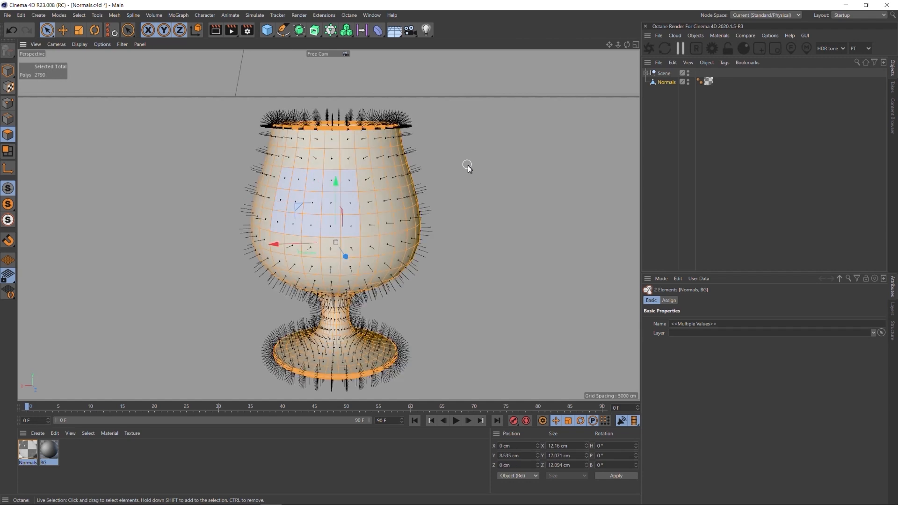
{"action": "left_click_drag", "start_coordinate": [344, 177], "coordinate": [419, 192], "text": "alt"}
{"action": "right_click_drag", "start_coordinate": [304, 182], "coordinate": [383, 169], "text": "alt"}
{"action": "left_click_drag", "start_coordinate": [296, 185], "coordinate": [258, 182], "text": "alt"}
{"action": "right_click_drag", "start_coordinate": [381, 179], "coordinate": [344, 195], "text": "alt"}
{"action": "middle_click_drag", "start_coordinate": [382, 176], "coordinate": [336, 150], "text": "alt"}
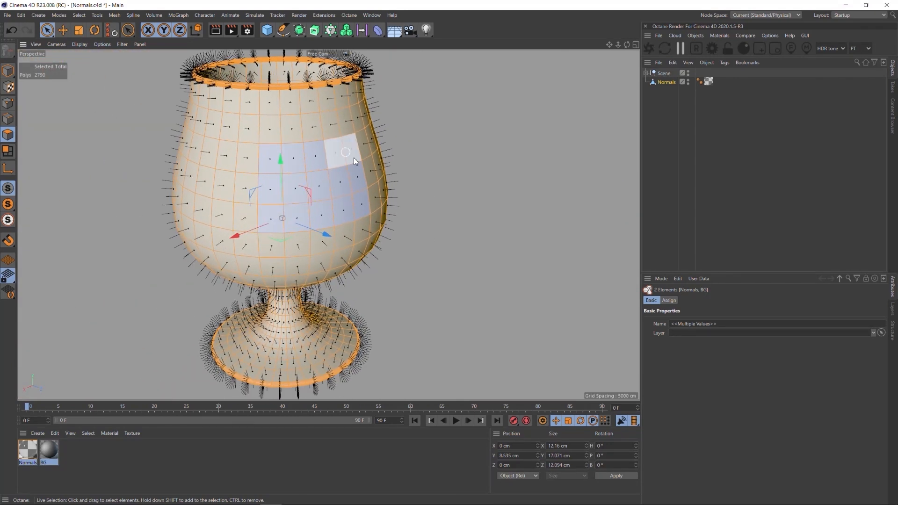
{"action": "right_click", "coordinate": [506, 130]}
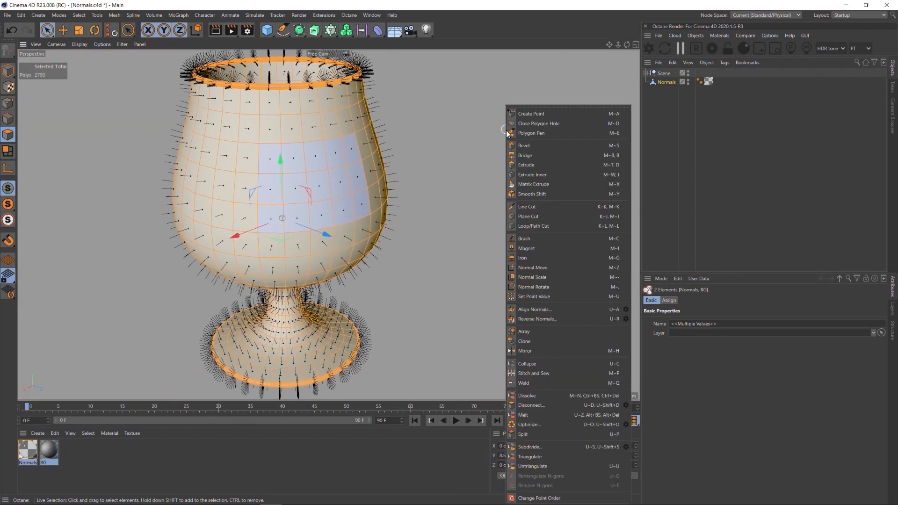
{"action": "left_click", "coordinate": [553, 311]}
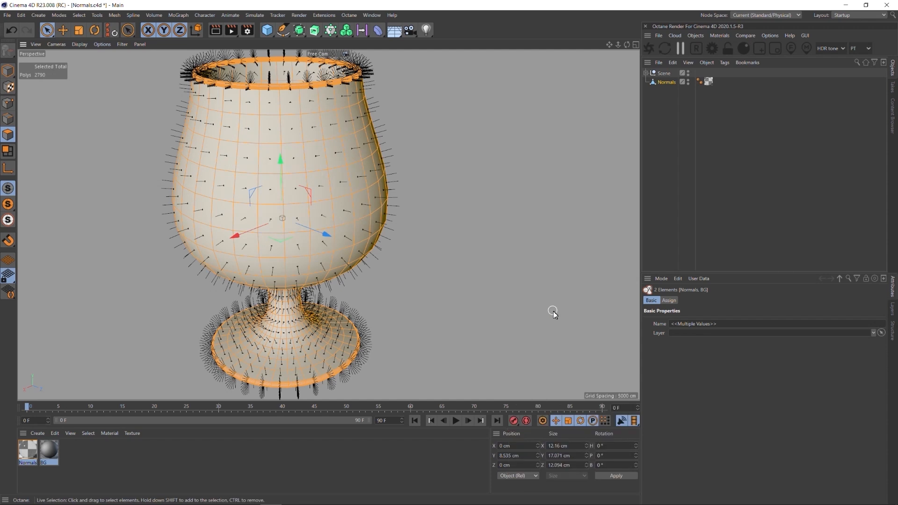
{"action": "scroll", "coordinate": [354, 175], "scroll_direction": "down", "scroll_amount": 1}
{"action": "scroll", "coordinate": [428, 203], "scroll_direction": "down", "scroll_amount": 3}
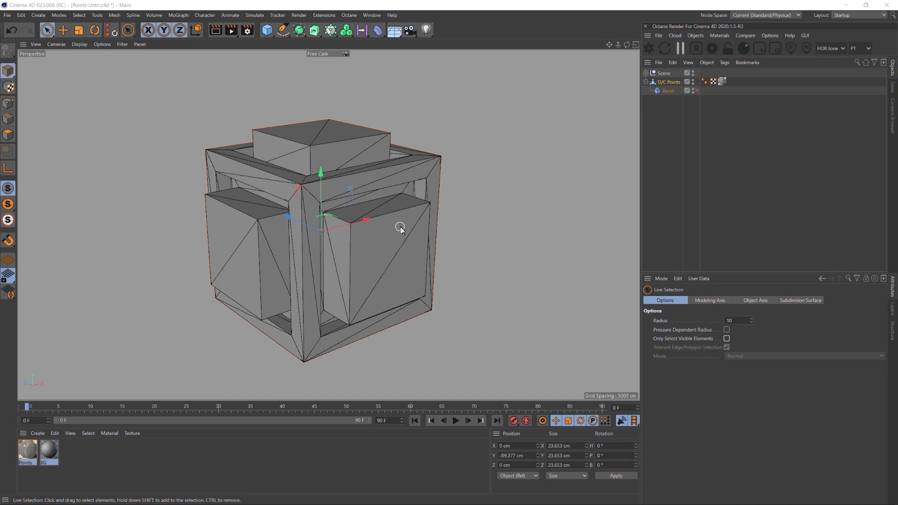
Switch the D/C Points object to point editing and open the viewport's HUD settings
{"action": "scroll", "coordinate": [428, 167], "scroll_direction": "up", "scroll_amount": 4}
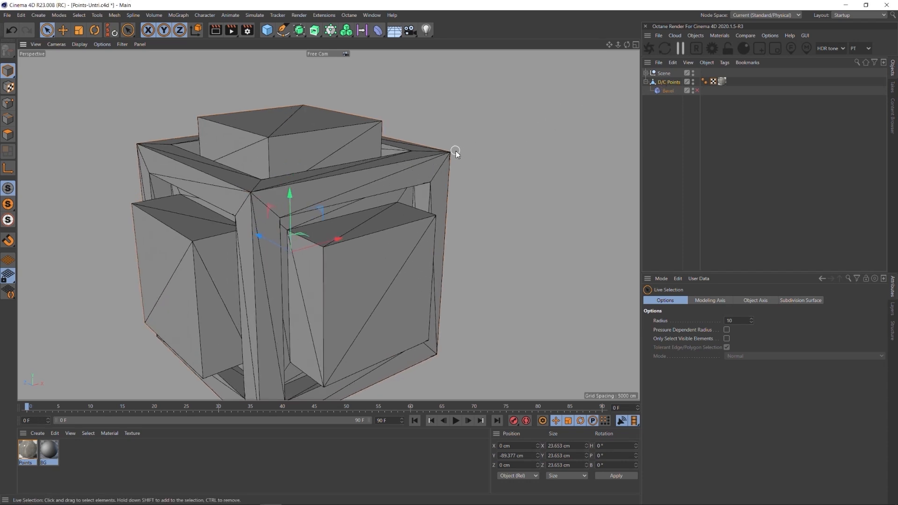
{"action": "left_click", "coordinate": [8, 103]}
{"action": "right_click_drag", "start_coordinate": [455, 156], "coordinate": [503, 138], "text": "alt"}
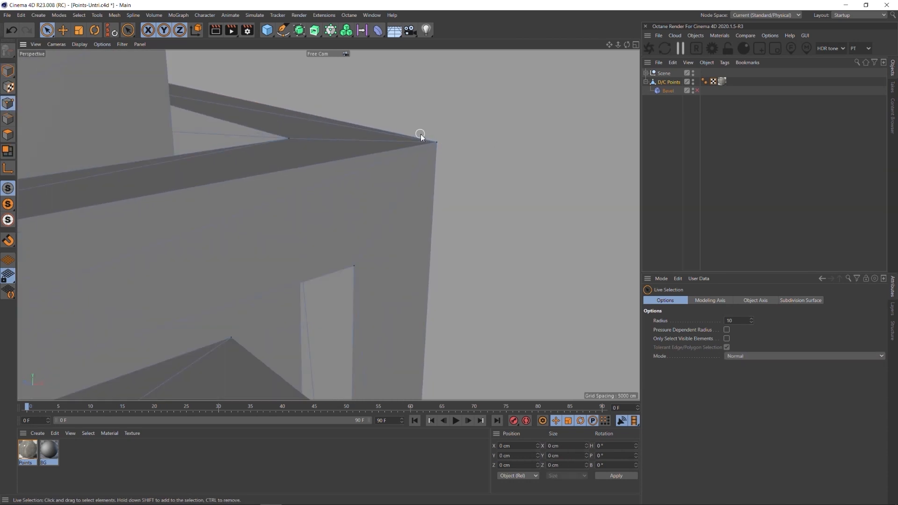
{"action": "left_click_drag", "start_coordinate": [445, 136], "coordinate": [637, 107], "text": "alt"}
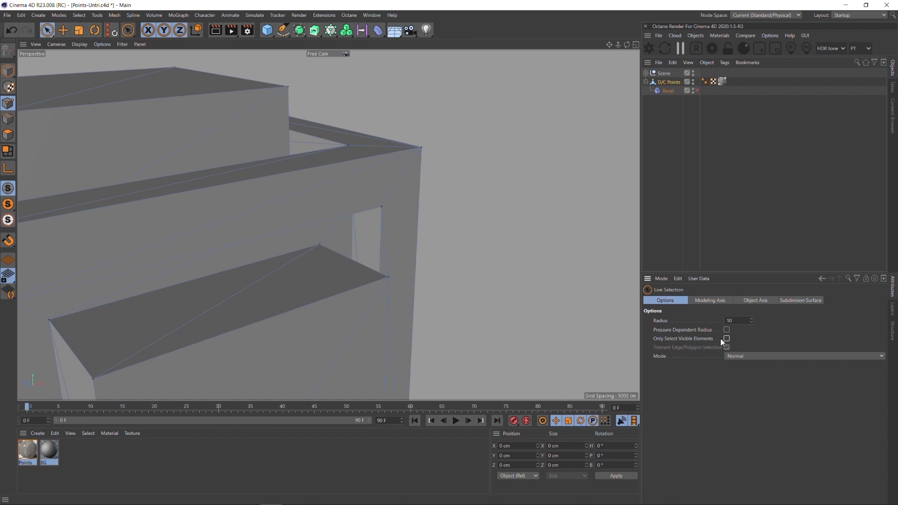
{"action": "left_click", "coordinate": [102, 44]}
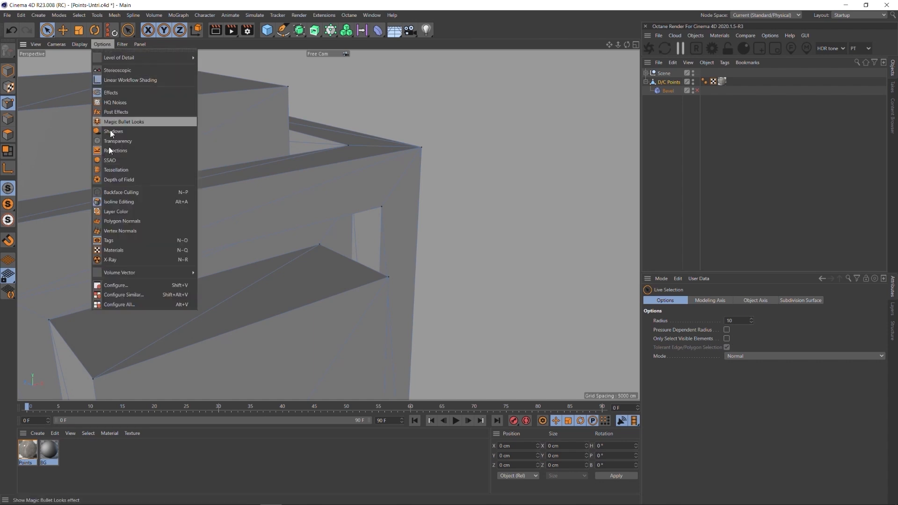
{"action": "left_click", "coordinate": [118, 288]}
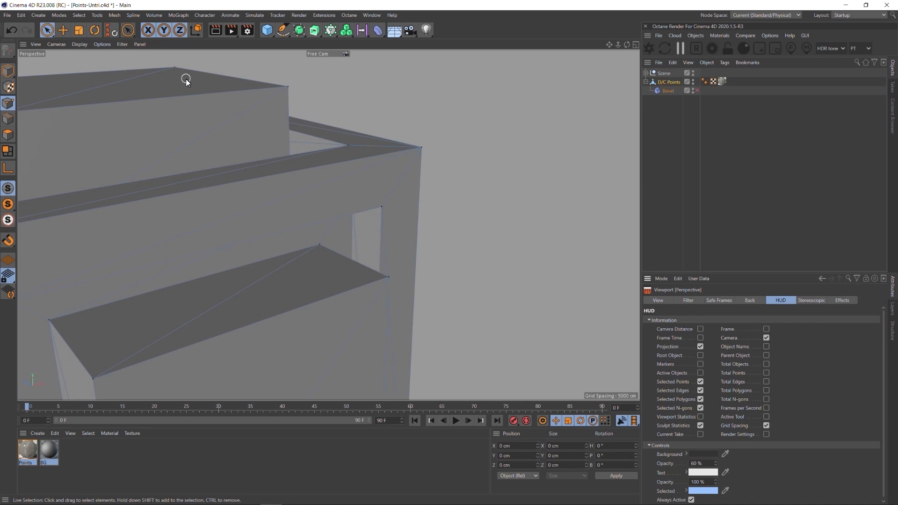
Select the overlapping points at the frame's upper front corner and examine that corner up close
{"action": "left_click", "coordinate": [423, 148]}
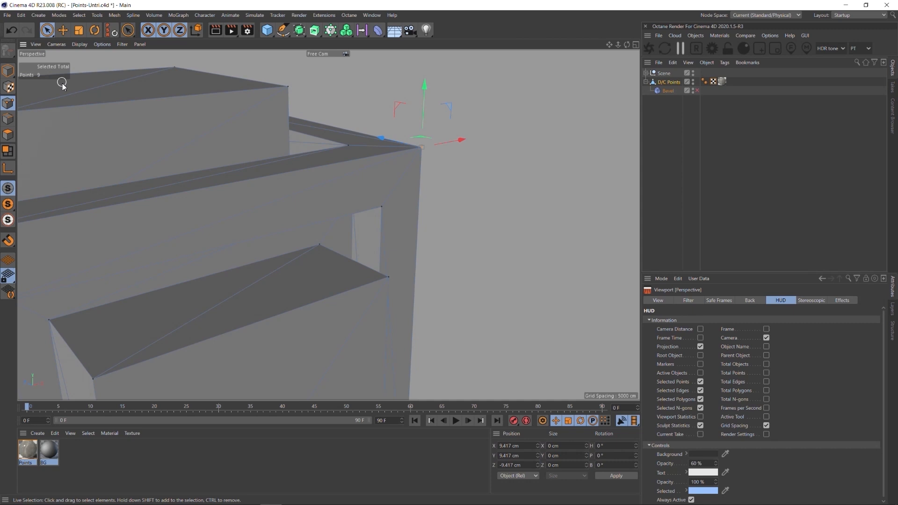
{"action": "scroll", "coordinate": [298, 175], "scroll_direction": "down", "scroll_amount": 4}
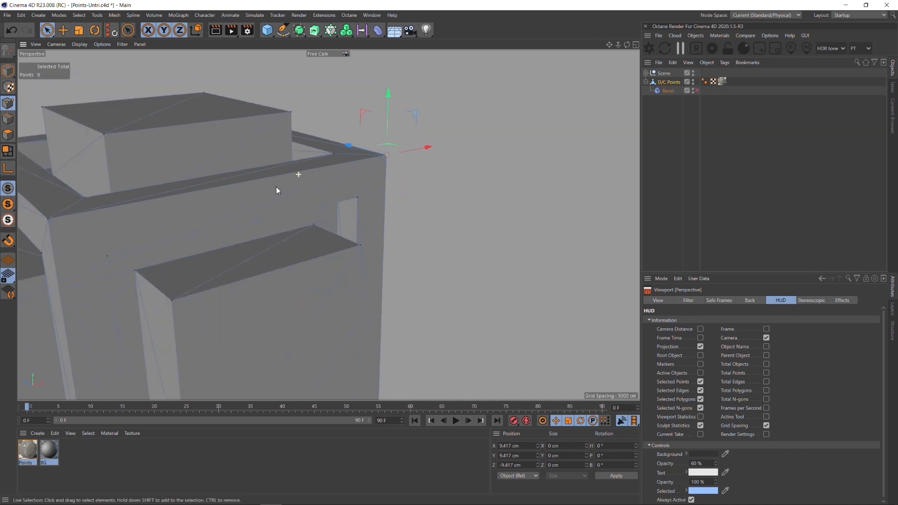
{"action": "scroll", "coordinate": [381, 156], "scroll_direction": "up", "scroll_amount": 6}
{"action": "left_click_drag", "start_coordinate": [331, 204], "coordinate": [235, 187], "text": "alt"}
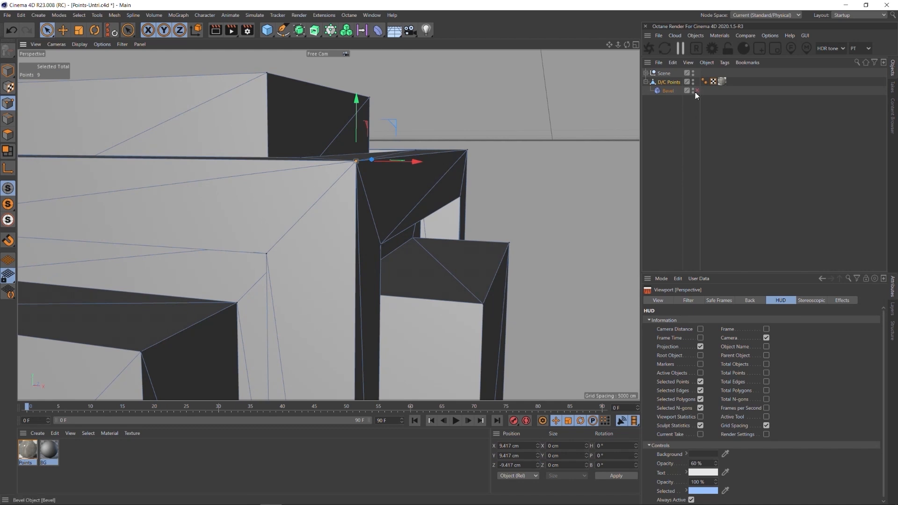
Enable the Bevel deformer under D/C Points and set its offset to 0.2 cm
{"action": "left_click", "coordinate": [664, 92]}
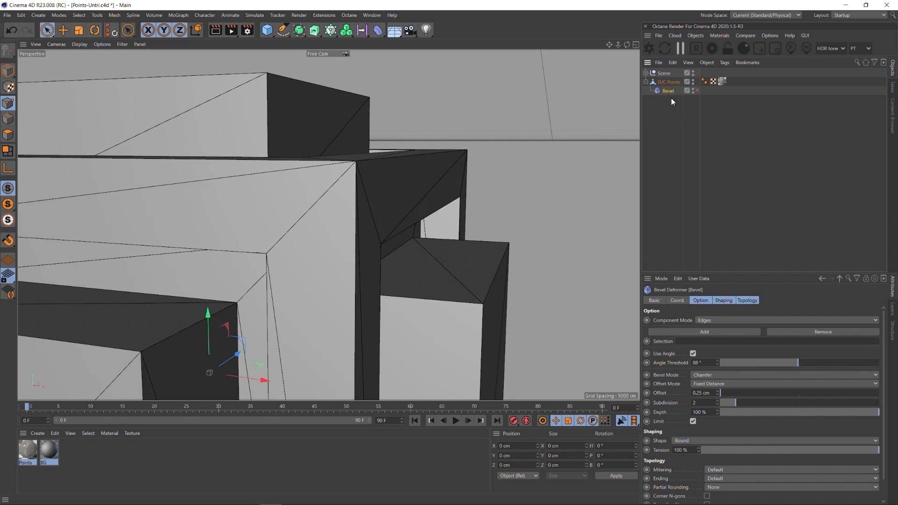
{"action": "left_click", "coordinate": [697, 90]}
{"action": "left_click_drag", "start_coordinate": [415, 170], "coordinate": [374, 170], "text": "alt"}
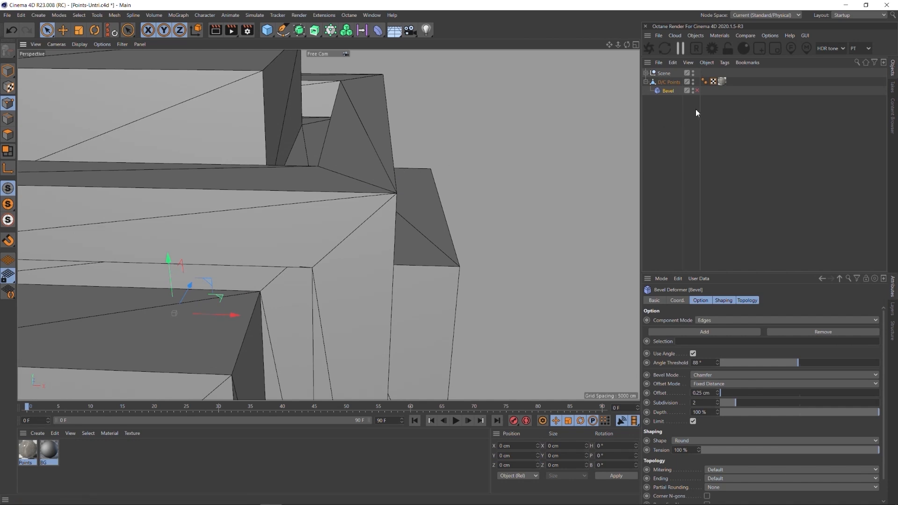
{"action": "left_click", "coordinate": [697, 90]}
{"action": "left_click_drag", "start_coordinate": [327, 237], "coordinate": [381, 202], "text": "alt"}
{"action": "left_click_drag", "start_coordinate": [217, 196], "coordinate": [336, 230], "text": "alt"}
{"action": "left_click_drag", "start_coordinate": [713, 393], "coordinate": [632, 395]}
{"action": "type", "text": "0.2"}
{"action": "key", "text": "Return"}
Examine the beveled edges and corners of the frame up close and disable the Bevel deformer
{"action": "left_click_drag", "start_coordinate": [370, 189], "coordinate": [346, 273], "text": "alt"}
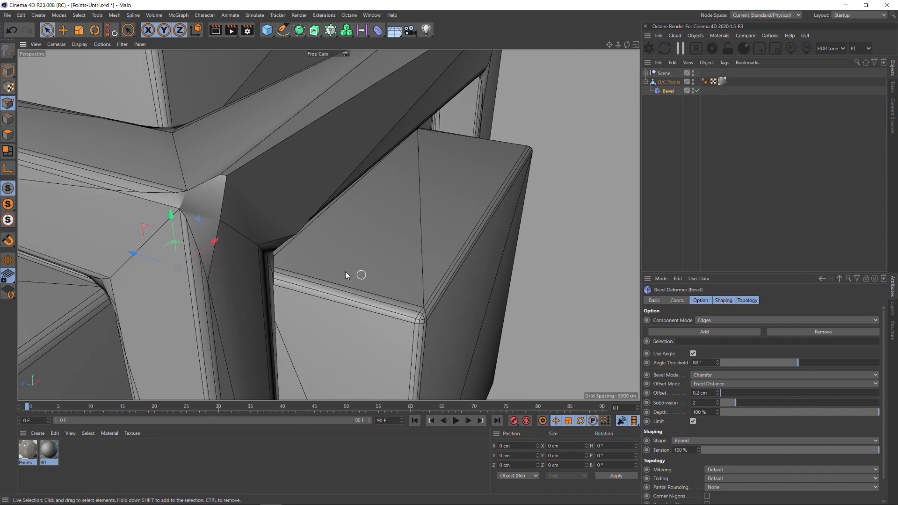
{"action": "left_click_drag", "start_coordinate": [239, 189], "coordinate": [391, 217], "text": "alt"}
{"action": "right_click_drag", "start_coordinate": [473, 214], "coordinate": [513, 195], "text": "alt"}
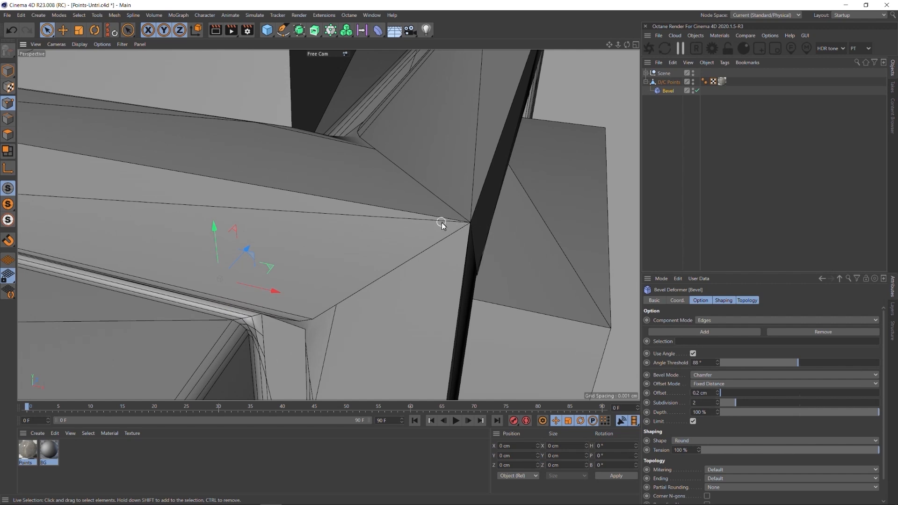
{"action": "right_click_drag", "start_coordinate": [469, 228], "coordinate": [361, 265], "text": "alt"}
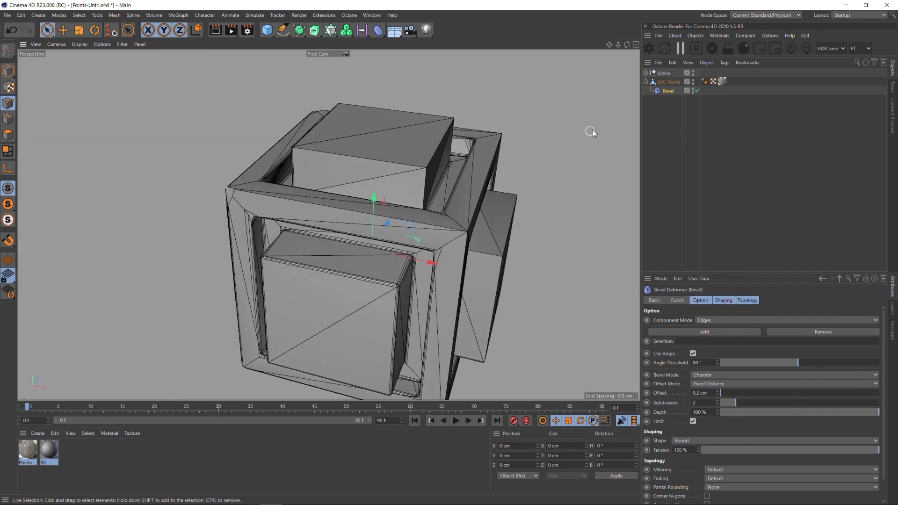
{"action": "left_click", "coordinate": [697, 91]}
{"action": "left_click_drag", "start_coordinate": [410, 252], "coordinate": [464, 220], "text": "alt"}
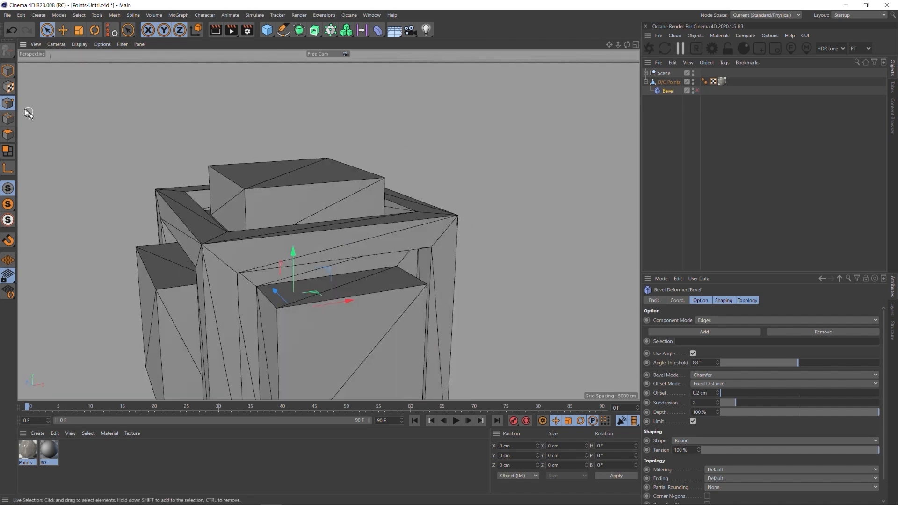
Select all points of D/C Points and optimize polygons, unused points and points with a tolerance of 0.0001 cm
{"action": "left_click", "coordinate": [665, 82]}
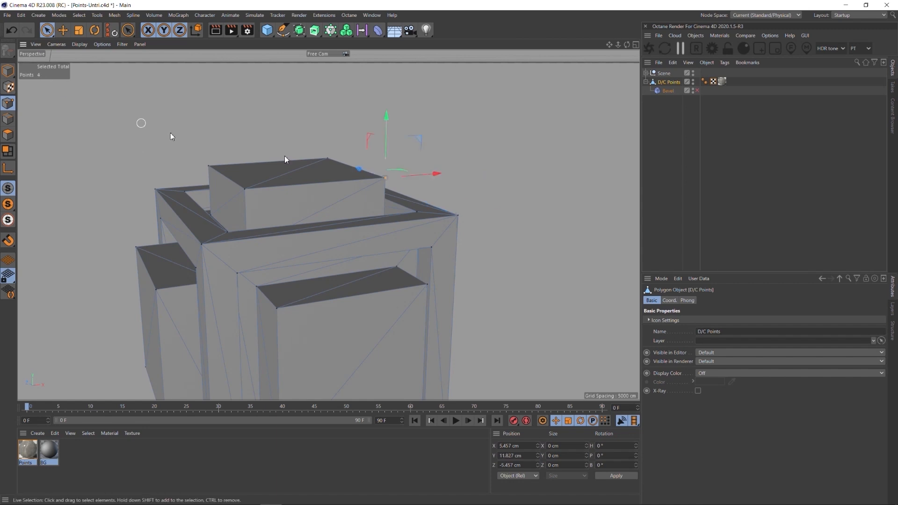
{"action": "left_click", "coordinate": [458, 216]}
{"action": "key", "text": "ctrl+a"}
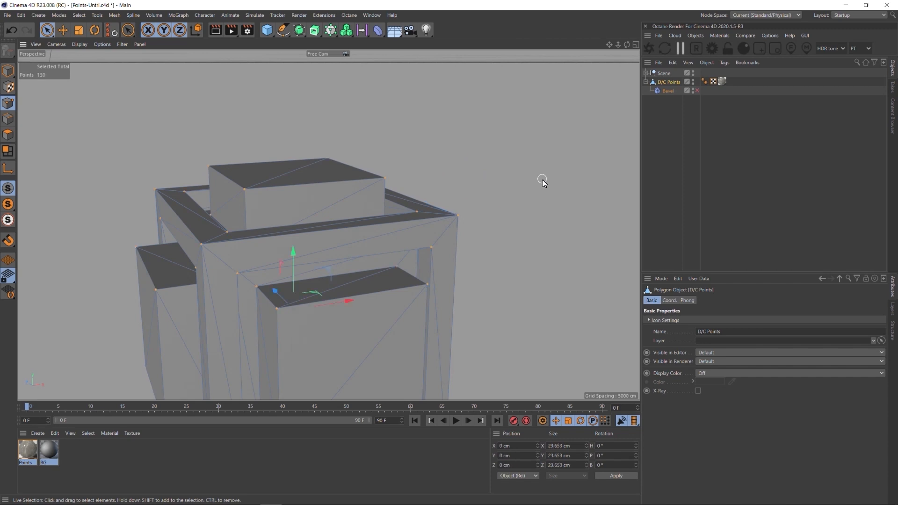
{"action": "key", "text": "m"}
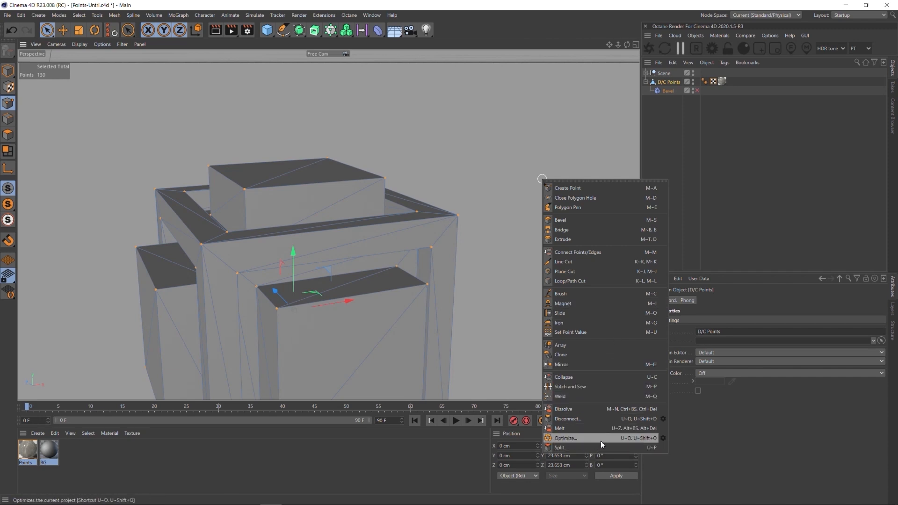
{"action": "left_click", "coordinate": [663, 438]}
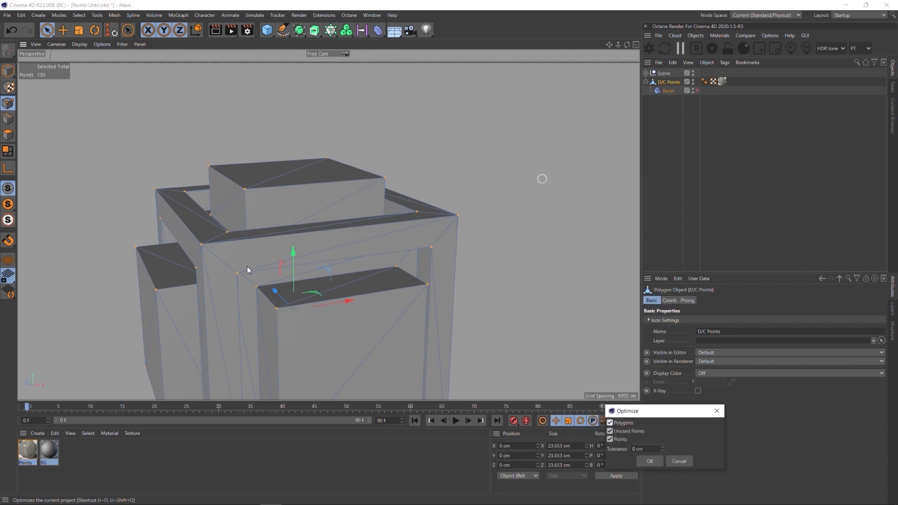
{"action": "left_click_drag", "start_coordinate": [655, 415], "coordinate": [553, 274]}
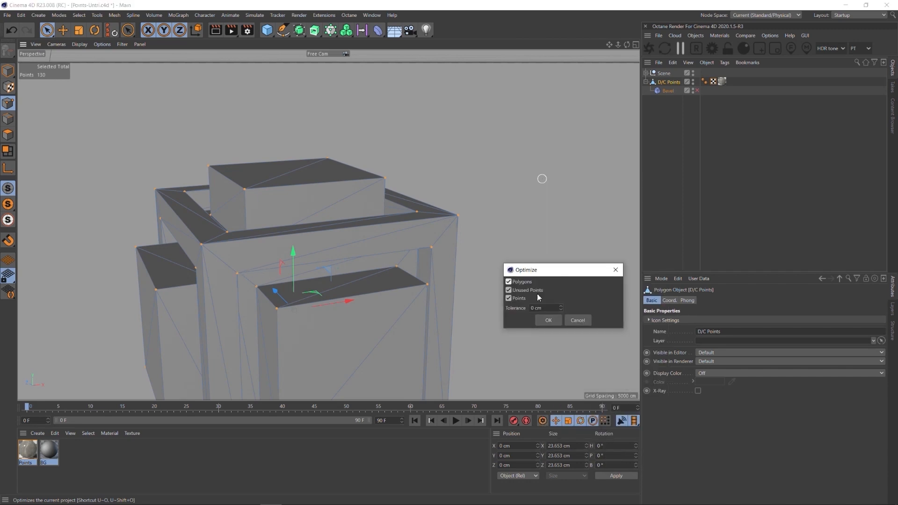
{"action": "type", "text": ".00"}
{"action": "type", "text": "01"}
{"action": "left_click", "coordinate": [546, 320]}
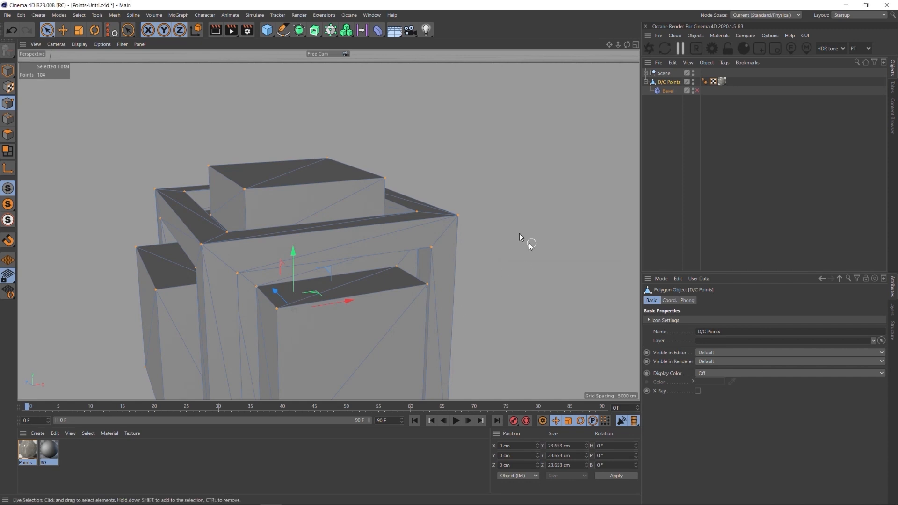
Check a corner point of the frame and of the top block for duplicates, and enable the Bevel deformer in object mode
{"action": "left_click", "coordinate": [456, 218]}
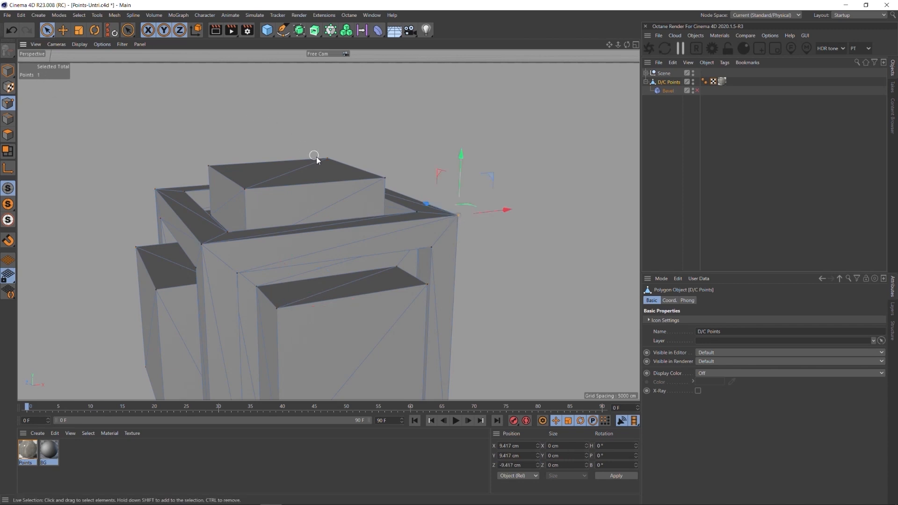
{"action": "left_click", "coordinate": [388, 178]}
{"action": "left_click", "coordinate": [697, 90]}
{"action": "left_click", "coordinate": [9, 72]}
Examine the beveled edges and corners around the optimized frame and disable the Bevel deformer
{"action": "middle_click_drag", "start_coordinate": [300, 246], "coordinate": [386, 220], "text": "alt"}
{"action": "mouse_move", "coordinate": [308, 218]}
{"action": "left_mouse_down", "text": "alt"}
{"action": "mouse_move", "coordinate": [355, 243]}
{"action": "mouse_move", "coordinate": [362, 226]}
{"action": "mouse_move", "coordinate": [302, 213]}
{"action": "left_mouse_up", "text": "alt"}
{"action": "right_click_drag", "start_coordinate": [297, 212], "coordinate": [387, 197], "text": "alt"}
{"action": "left_click_drag", "start_coordinate": [484, 175], "coordinate": [411, 193], "text": "alt"}
{"action": "right_click_drag", "start_coordinate": [583, 179], "coordinate": [603, 177], "text": "alt"}
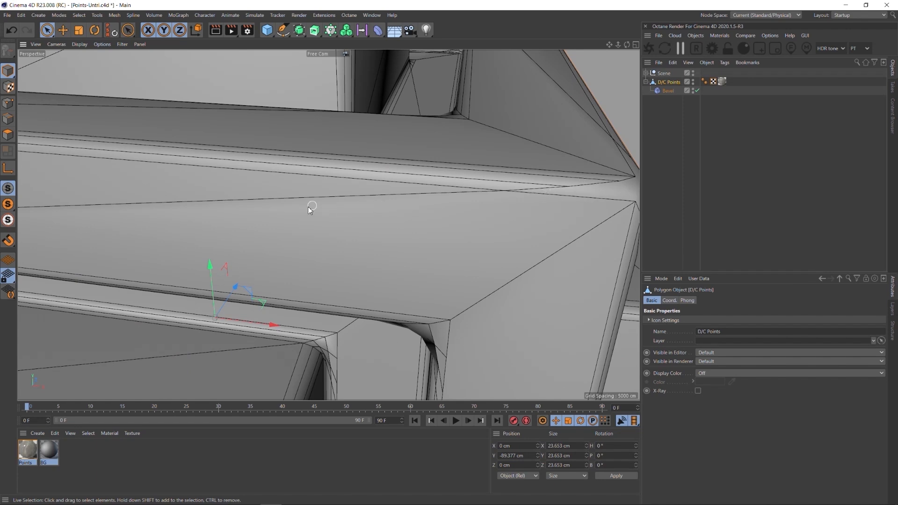
{"action": "right_click_drag", "start_coordinate": [477, 239], "coordinate": [378, 284], "text": "alt"}
{"action": "middle_click_drag", "start_coordinate": [330, 271], "coordinate": [360, 221], "text": "alt"}
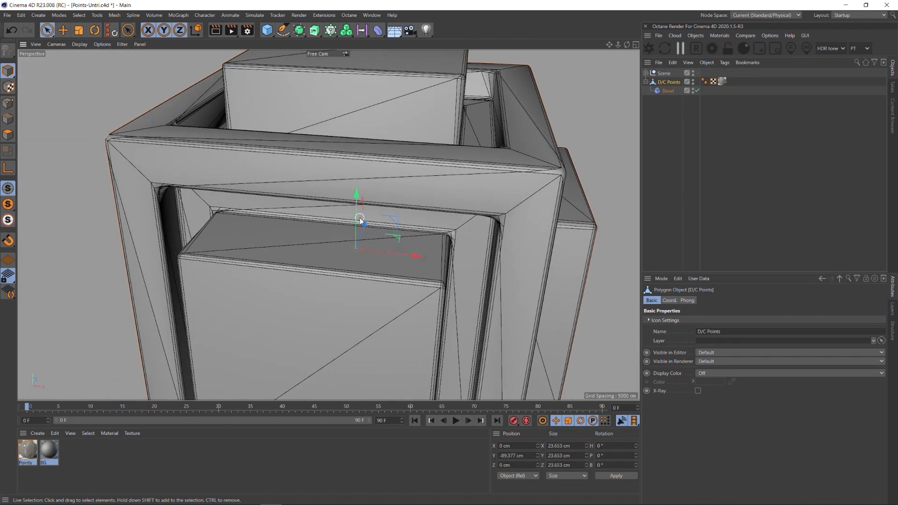
{"action": "left_click_drag", "start_coordinate": [360, 221], "coordinate": [416, 220], "text": "alt"}
{"action": "left_click", "coordinate": [696, 91]}
{"action": "right_click_drag", "start_coordinate": [462, 141], "coordinate": [411, 174], "text": "alt"}
Select all polygons of D/C Points and untriangulate them with a flatness angle of 0.1°
{"action": "left_click", "coordinate": [672, 83]}
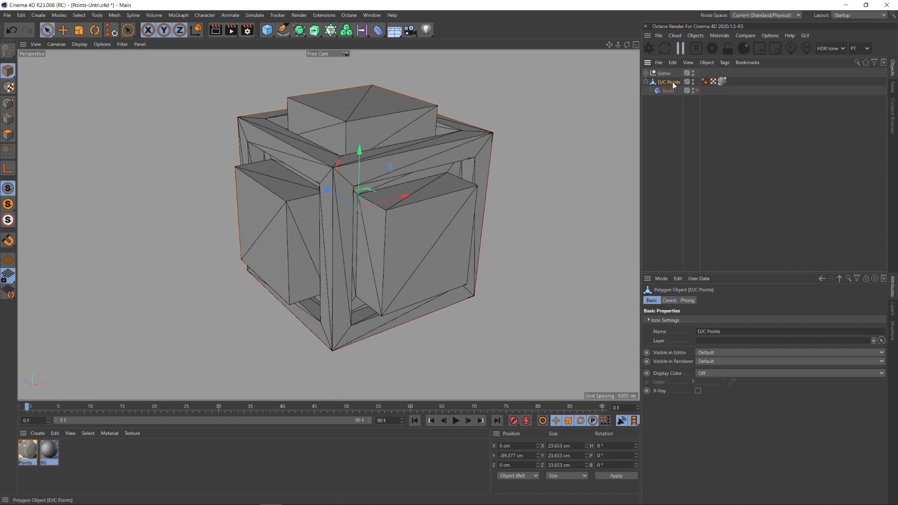
{"action": "left_click", "coordinate": [8, 135]}
{"action": "key", "text": "ctrl+a"}
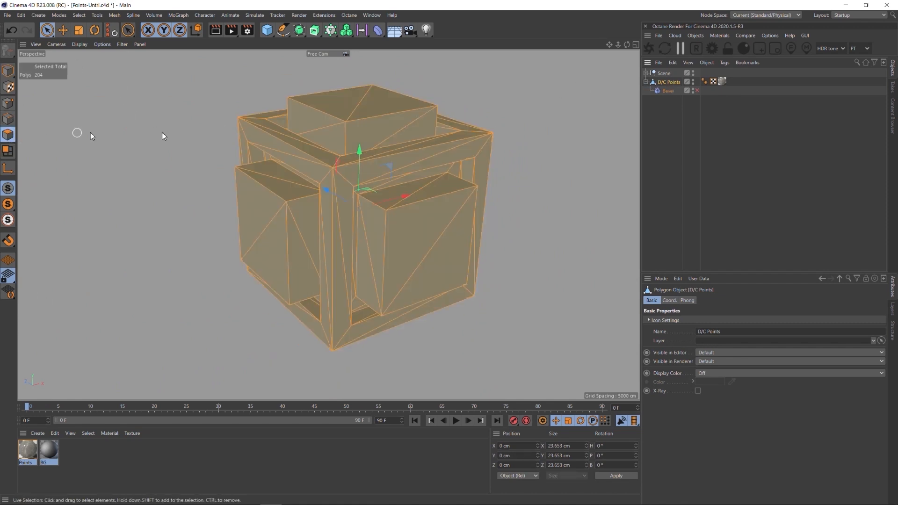
{"action": "left_click_drag", "start_coordinate": [474, 156], "coordinate": [411, 142], "text": "alt"}
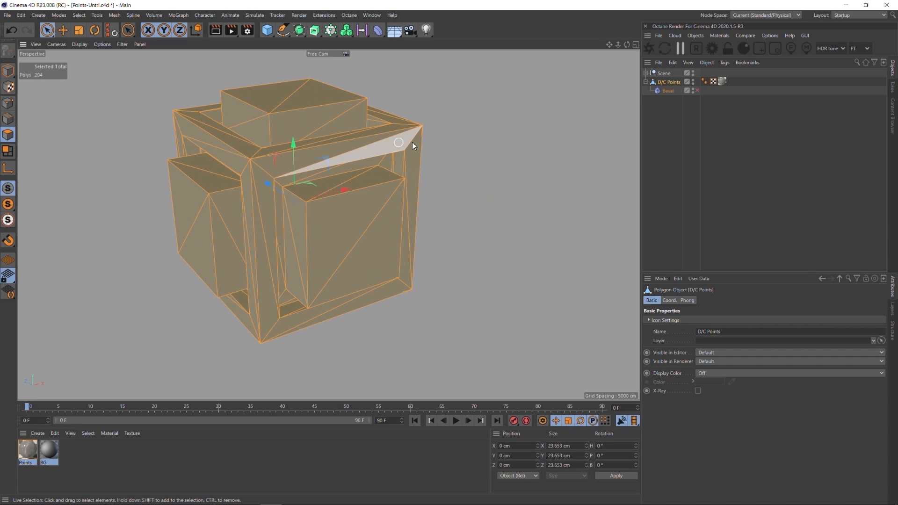
{"action": "right_click", "coordinate": [495, 129]}
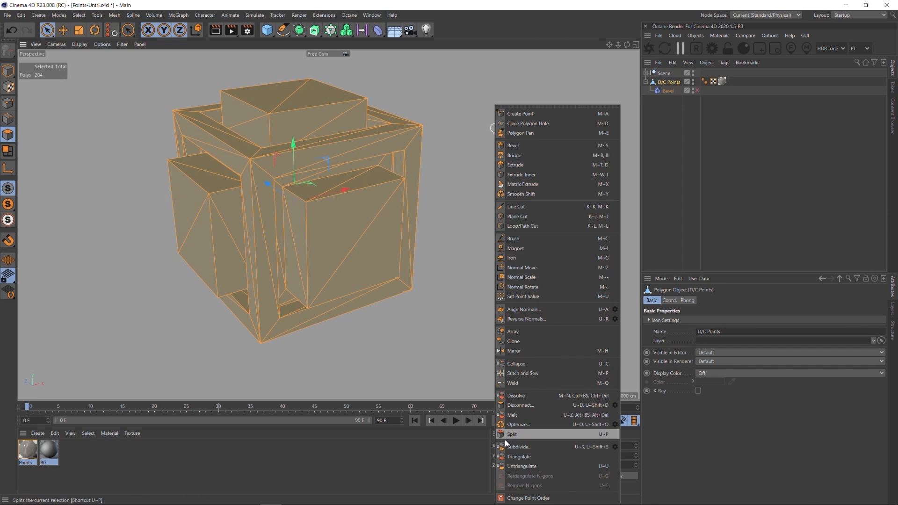
{"action": "left_click", "coordinate": [522, 466]}
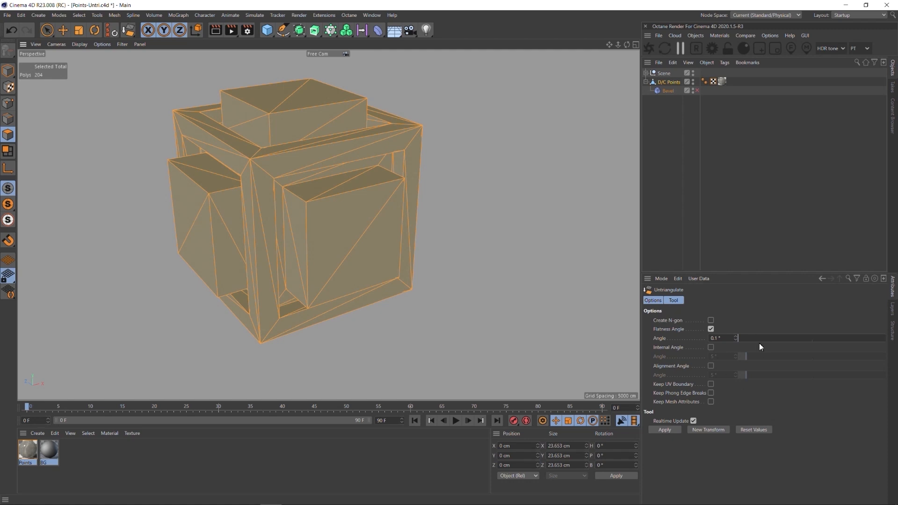
{"action": "left_click", "coordinate": [665, 430]}
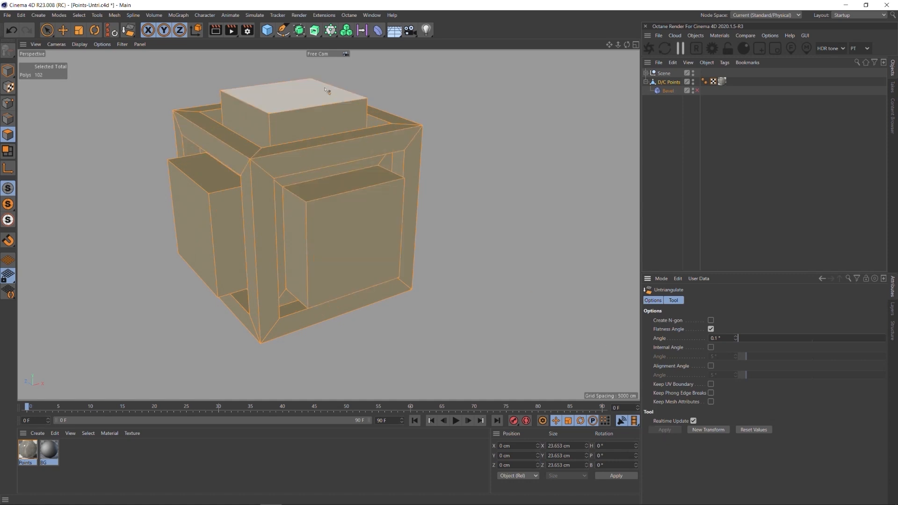
Try creating N-gons with Untriangulate and switch the option back off
{"action": "left_click_drag", "start_coordinate": [380, 247], "coordinate": [363, 222], "text": "alt"}
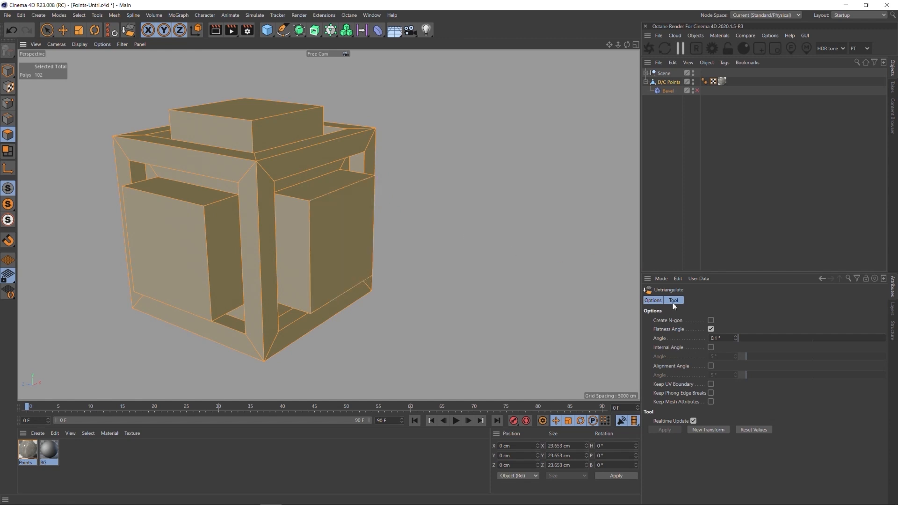
{"action": "left_click", "coordinate": [711, 321]}
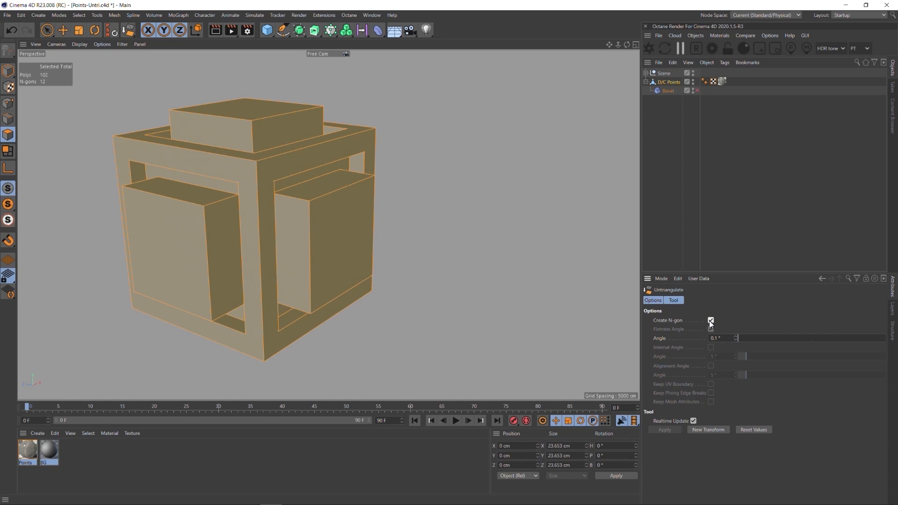
{"action": "left_click", "coordinate": [710, 321]}
Set the Untriangulate flatness angle to 13° and inspect the mesh
{"action": "left_click_drag", "start_coordinate": [756, 343], "coordinate": [783, 341]}
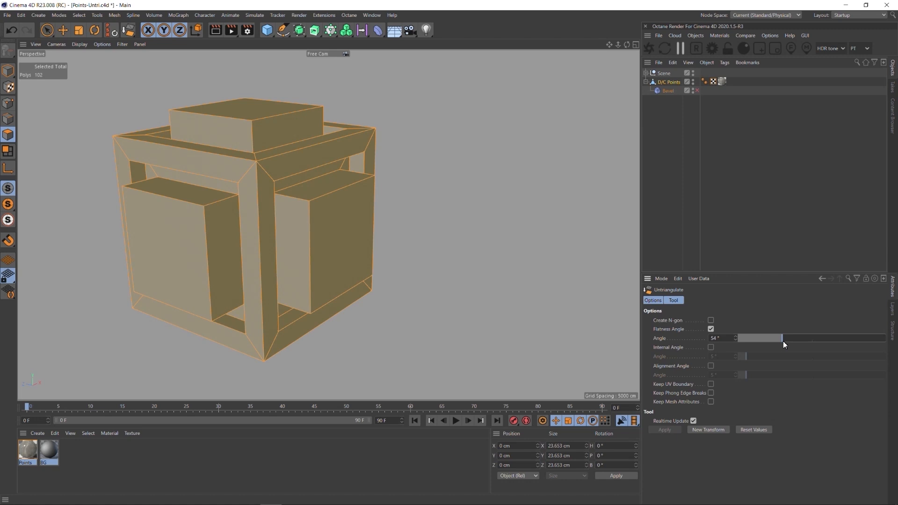
{"action": "left_click_drag", "start_coordinate": [753, 340], "coordinate": [749, 341]}
{"action": "mouse_move", "coordinate": [246, 125]}
{"action": "left_mouse_down", "text": "alt"}
{"action": "mouse_move", "coordinate": [231, 140]}
{"action": "mouse_move", "coordinate": [231, 126]}
{"action": "left_mouse_up", "text": "alt"}
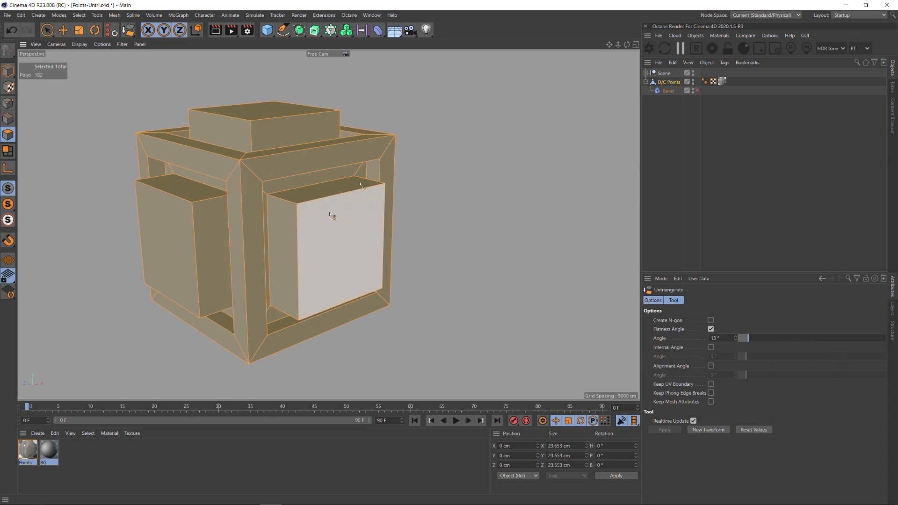
Enable the Bevel deformer in object mode and examine the beveled, untriangulated cube frame
{"action": "left_click", "coordinate": [8, 72]}
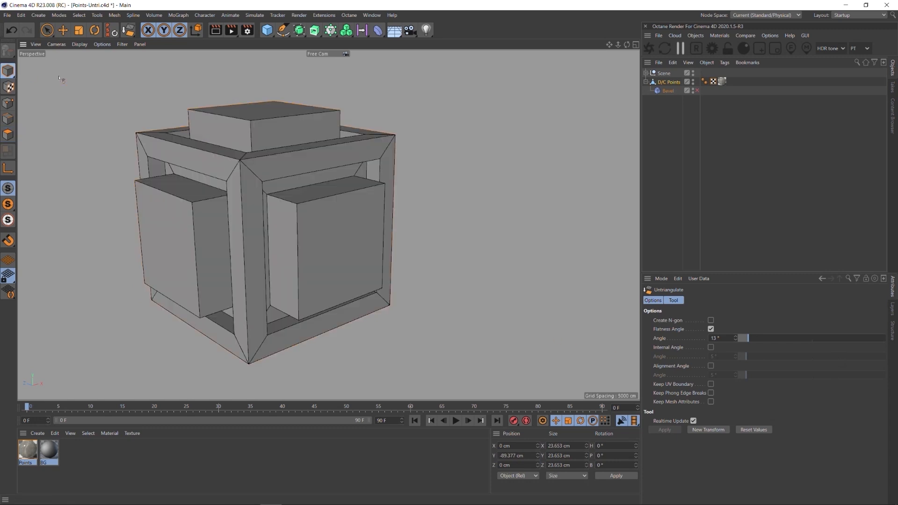
{"action": "left_click", "coordinate": [697, 91]}
{"action": "mouse_move", "coordinate": [251, 160]}
{"action": "left_mouse_down", "text": "alt"}
{"action": "mouse_move", "coordinate": [281, 233]}
{"action": "mouse_move", "coordinate": [224, 182]}
{"action": "left_mouse_up", "text": "alt"}
{"action": "middle_click_drag", "start_coordinate": [314, 223], "coordinate": [382, 210], "text": "alt"}
{"action": "mouse_move", "coordinate": [408, 174]}
{"action": "right_mouse_down", "text": "alt"}
{"action": "mouse_move", "coordinate": [363, 180]}
{"action": "mouse_move", "coordinate": [387, 185]}
{"action": "right_mouse_up", "text": "alt"}
{"action": "left_click_drag", "start_coordinate": [385, 185], "coordinate": [371, 189], "text": "alt"}
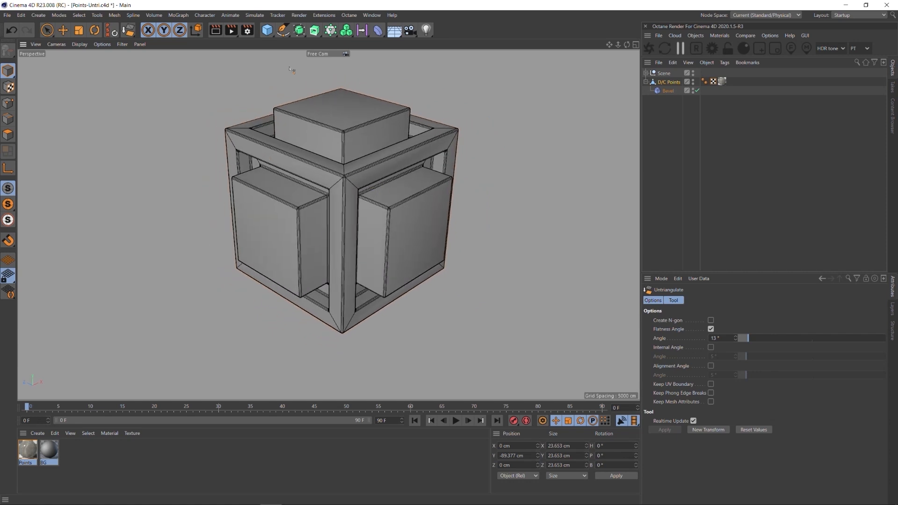
Start the Octane live render and examine the beveled marble cube frame up close
{"action": "left_click", "coordinate": [649, 49]}
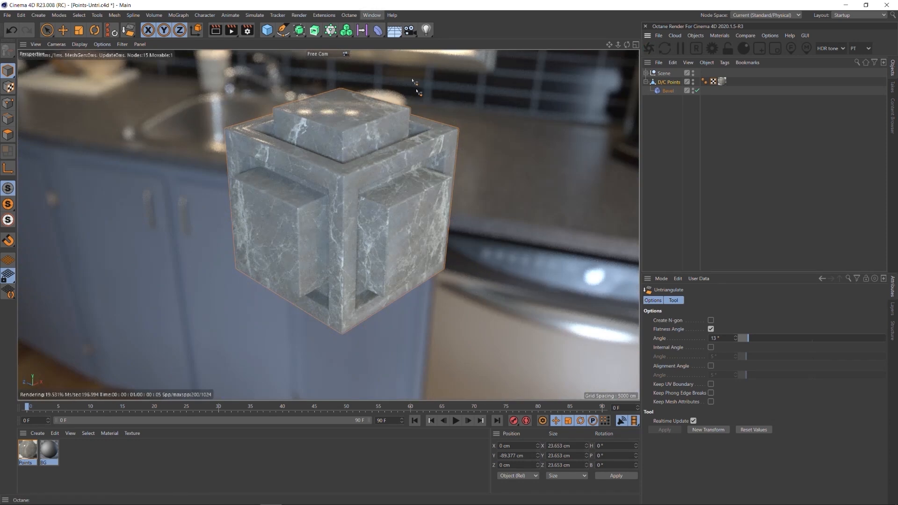
{"action": "left_click_drag", "start_coordinate": [426, 206], "coordinate": [353, 169], "text": "alt"}
{"action": "scroll", "coordinate": [354, 169], "scroll_direction": "up", "scroll_amount": 4}
{"action": "middle_click_drag", "start_coordinate": [353, 169], "coordinate": [345, 174], "text": "alt"}
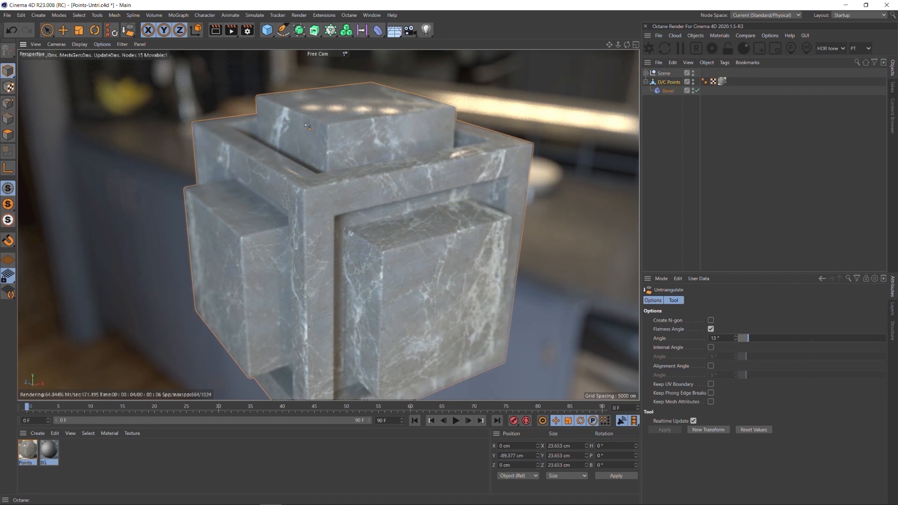
Try a Bevel deformer offset of 0.1 cm and inspect the rendered edges
{"action": "left_click", "coordinate": [675, 83]}
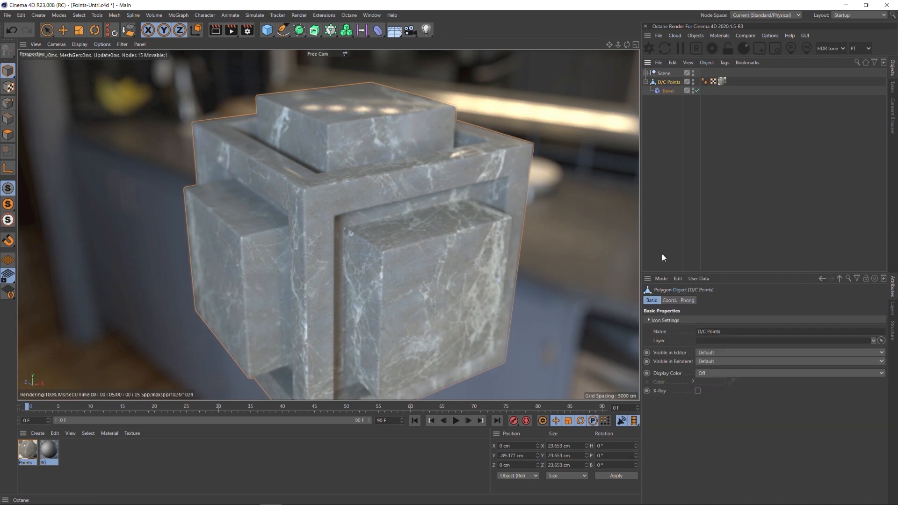
{"action": "left_click", "coordinate": [667, 91]}
{"action": "left_click", "coordinate": [703, 393]}
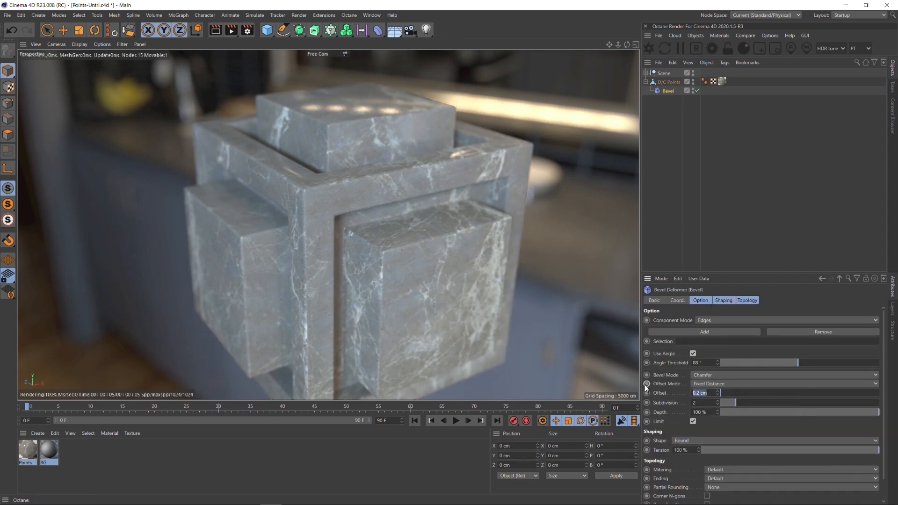
{"action": "type", "text": ".1"}
{"action": "key", "text": "Return"}
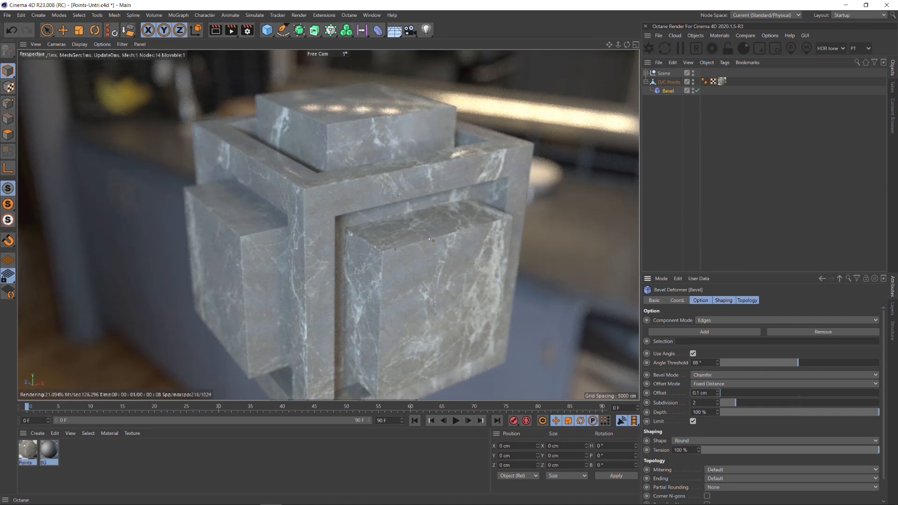
{"action": "left_click_drag", "start_coordinate": [372, 168], "coordinate": [412, 175], "text": "alt"}
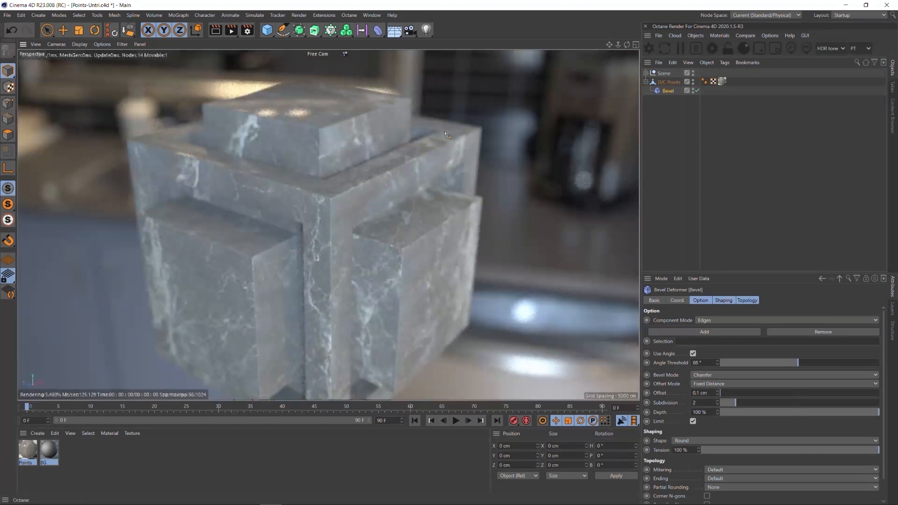
{"action": "left_click_drag", "start_coordinate": [289, 199], "coordinate": [286, 195], "text": "alt"}
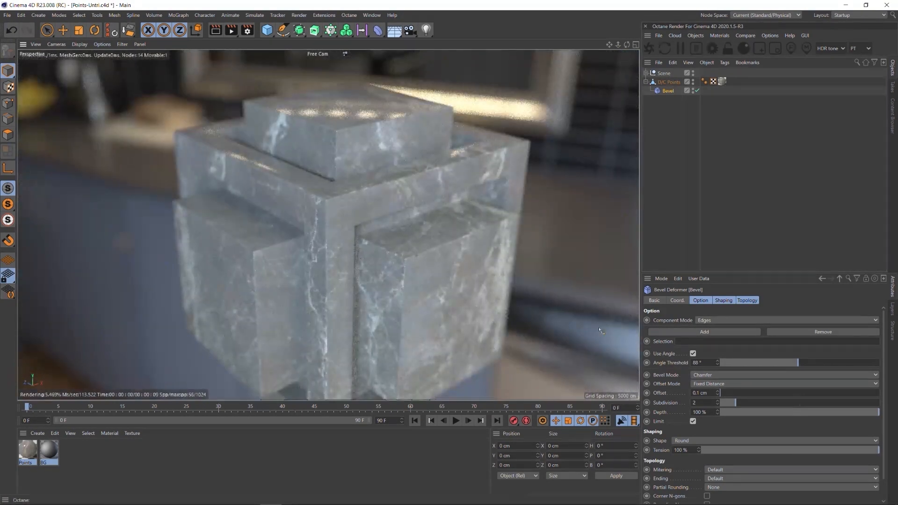
Set the Bevel deformer's offset to 0.2 cm and check the whole cube in the render
{"action": "left_click_drag", "start_coordinate": [712, 393], "coordinate": [614, 402]}
{"action": "type", "text": "0.2"}
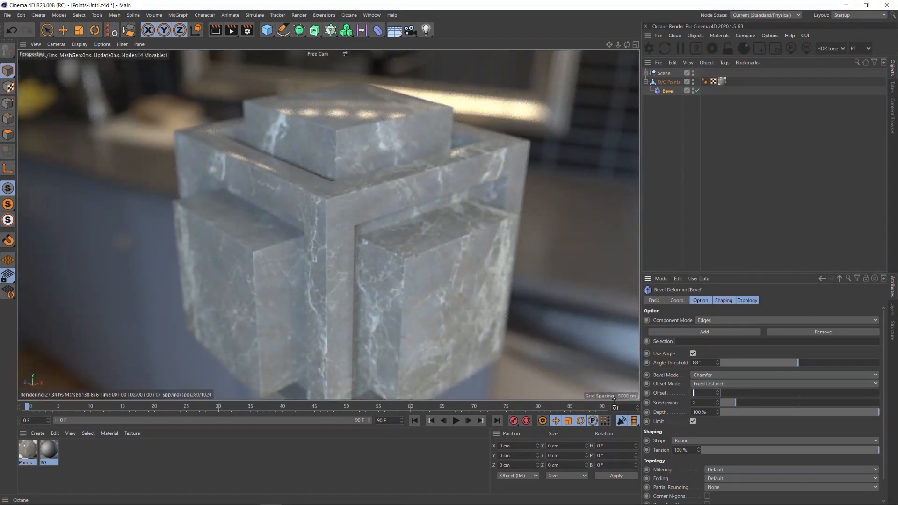
{"action": "key", "text": "Return"}
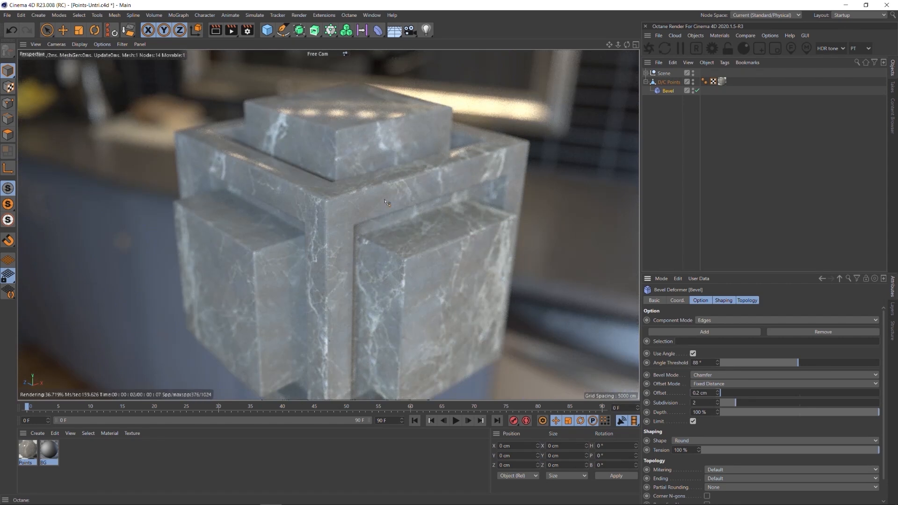
{"action": "scroll", "coordinate": [398, 225], "scroll_direction": "down", "scroll_amount": 2}
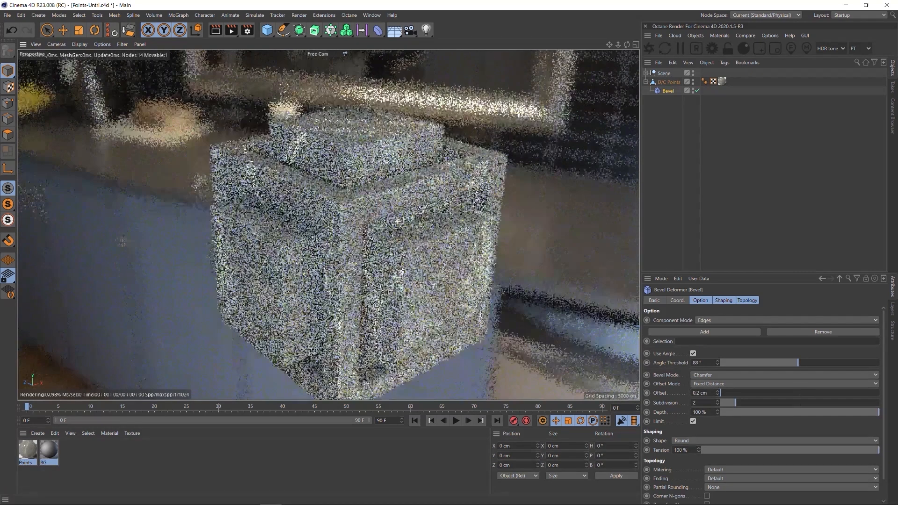
Compare the rendered cube edges with the Bevel deformer switched off and on again
{"action": "left_click", "coordinate": [697, 91]}
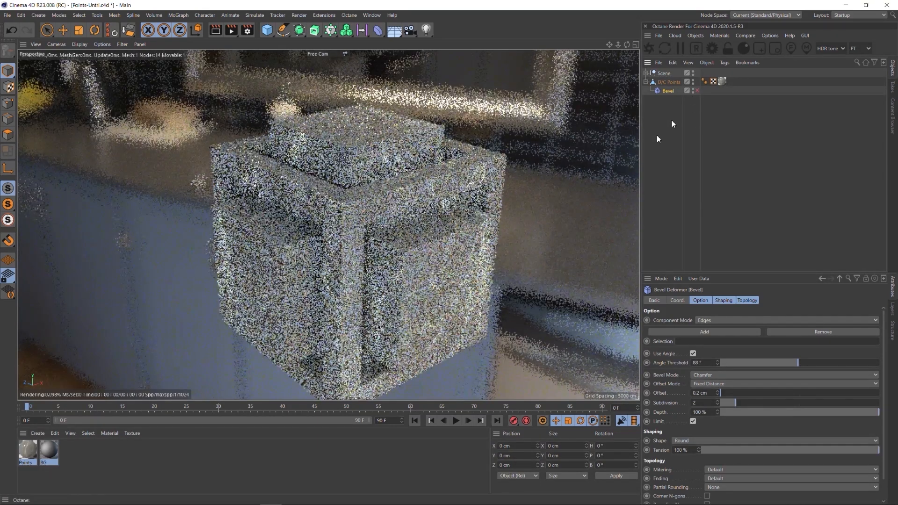
{"action": "left_click_drag", "start_coordinate": [351, 237], "coordinate": [316, 224], "text": "alt"}
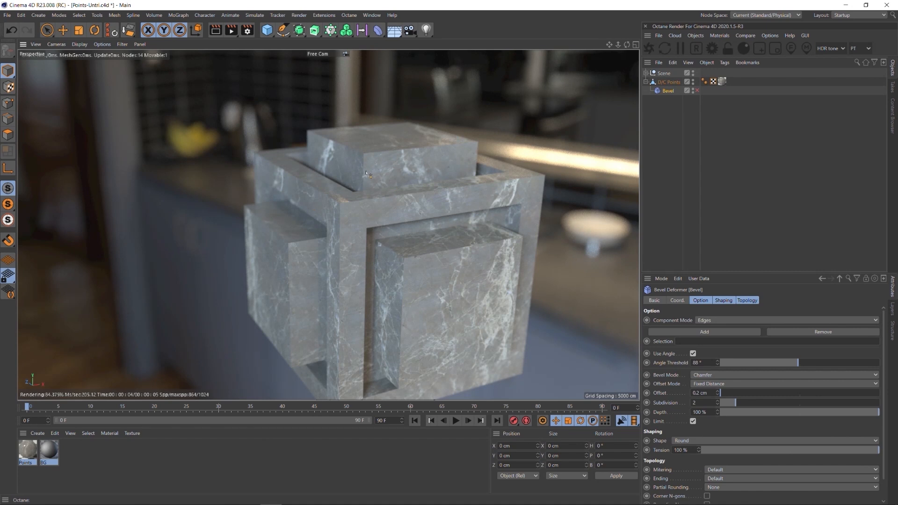
{"action": "left_click", "coordinate": [697, 91]}
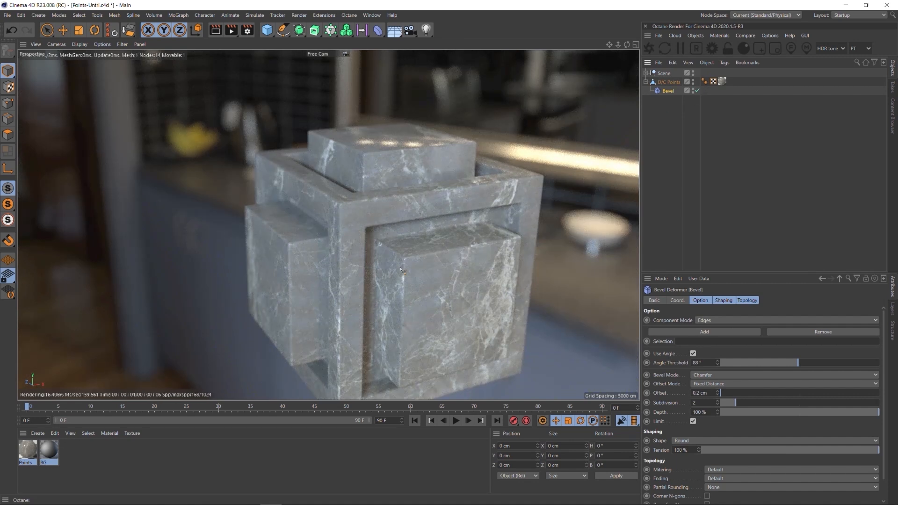
{"action": "left_click_drag", "start_coordinate": [331, 236], "coordinate": [383, 229], "text": "alt"}
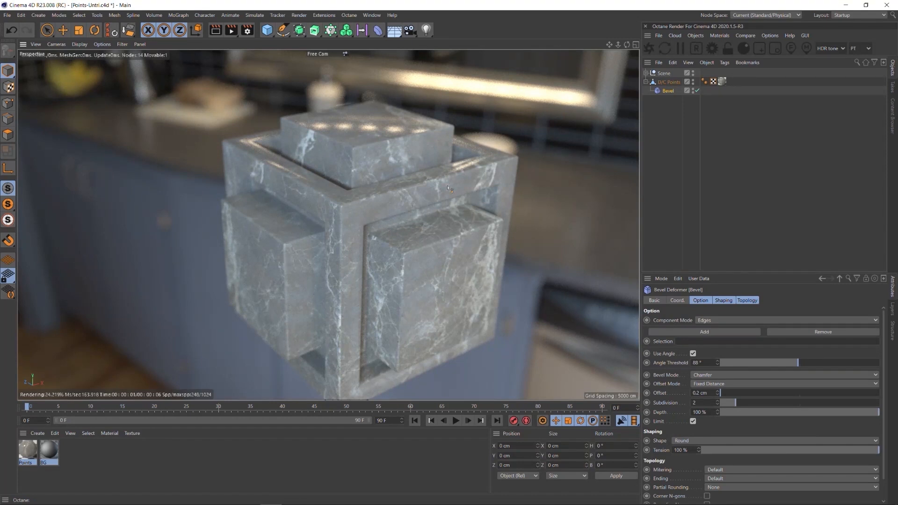
Disable the Bevel deformer, stop the live render and view the unbeveled mesh
{"action": "left_click", "coordinate": [697, 90]}
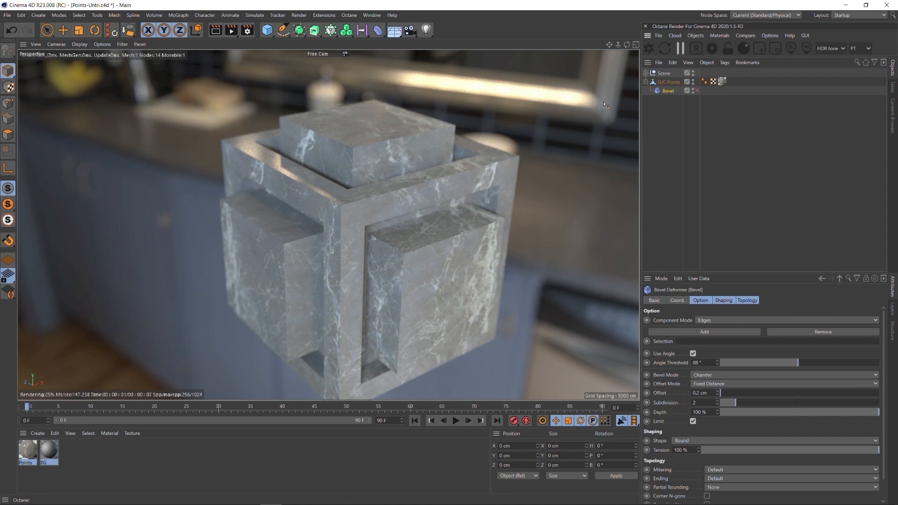
{"action": "left_click_drag", "start_coordinate": [351, 227], "coordinate": [357, 186], "text": "alt"}
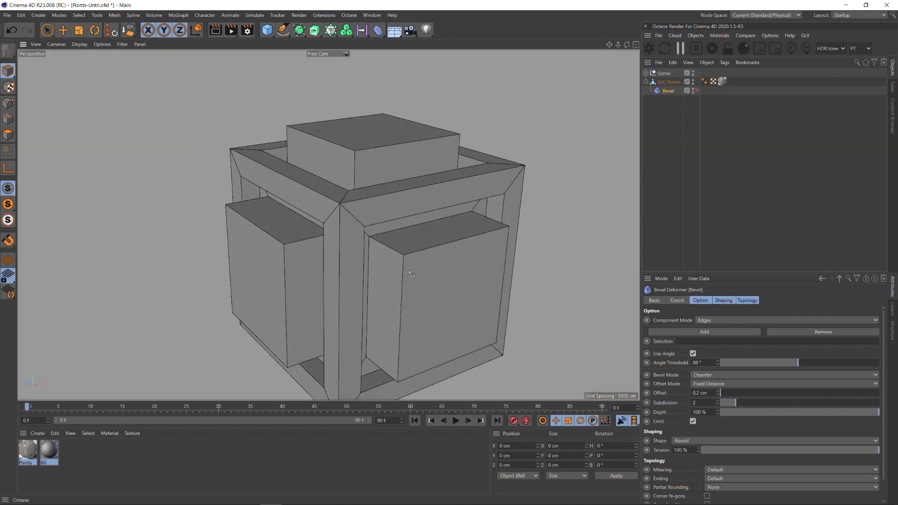
{"action": "middle_click_drag", "start_coordinate": [367, 273], "coordinate": [328, 222], "text": "alt"}
{"action": "left_click_drag", "start_coordinate": [328, 222], "coordinate": [342, 215], "text": "alt"}
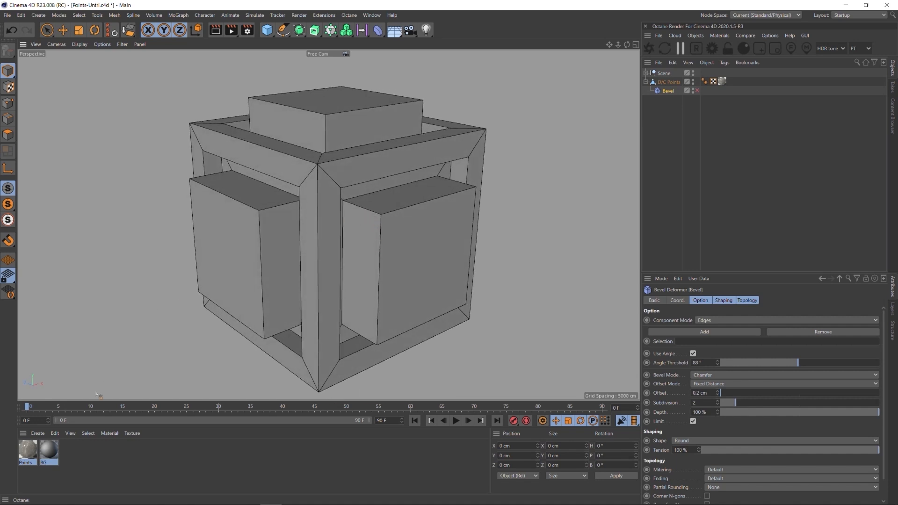
Enable Round edges in the Points material and create a round edges shader in Accurate mode
{"action": "double_click", "coordinate": [26, 449]}
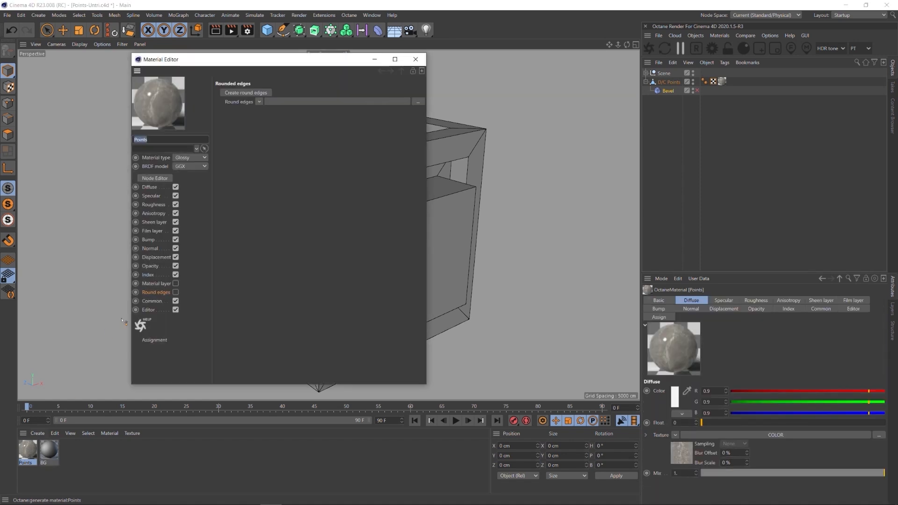
{"action": "left_click", "coordinate": [176, 292]}
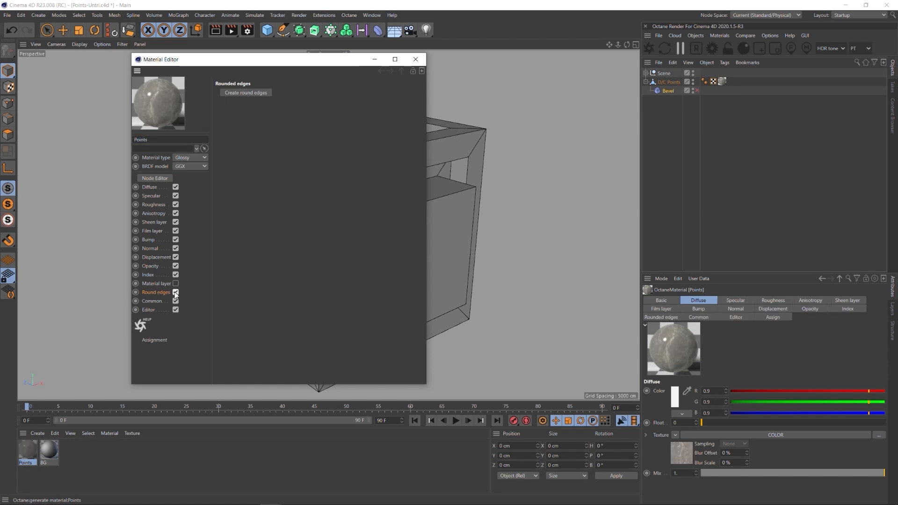
{"action": "left_click", "coordinate": [254, 93]}
{"action": "left_click", "coordinate": [267, 117]}
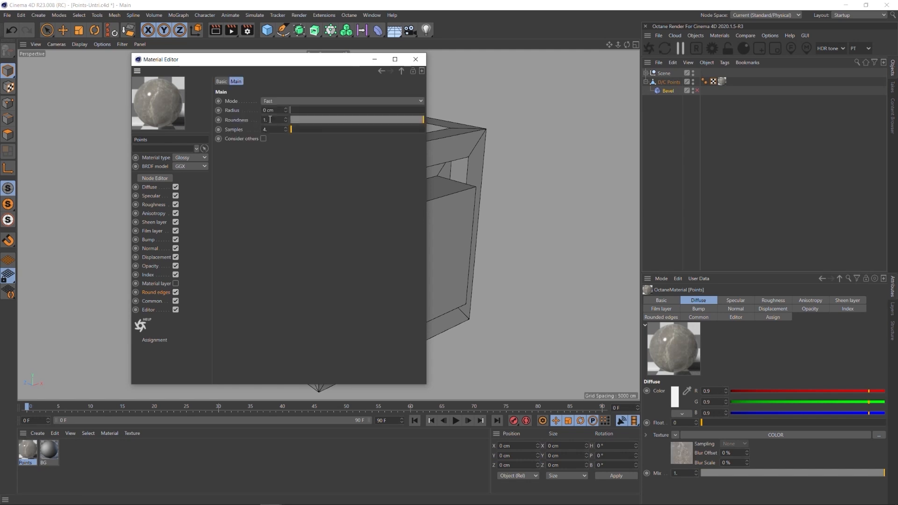
{"action": "left_click", "coordinate": [285, 100]}
{"action": "left_click", "coordinate": [282, 128]}
Restart the Octane live render and keep the Points material settings beside the rendered cube
{"action": "left_click_drag", "start_coordinate": [280, 110], "coordinate": [262, 110]}
{"action": "left_click_drag", "start_coordinate": [288, 61], "coordinate": [650, 231]}
{"action": "left_click", "coordinate": [649, 48]}
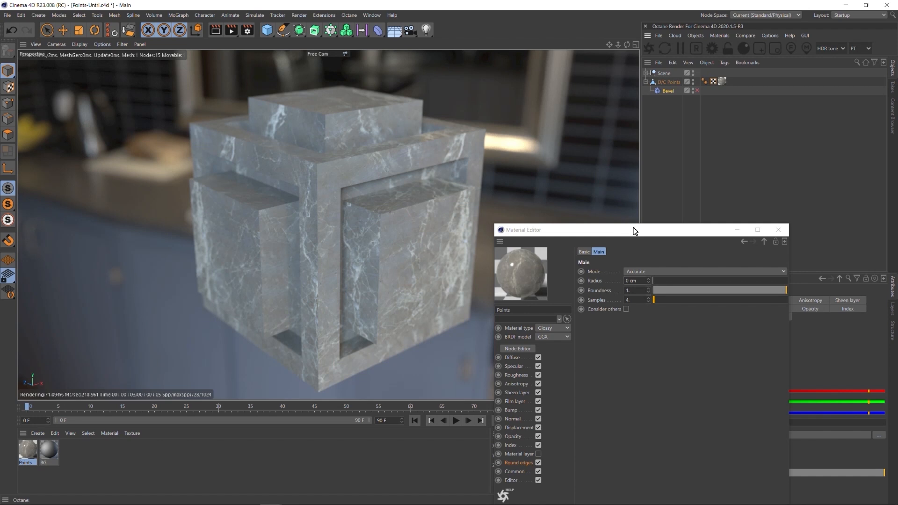
{"action": "left_click_drag", "start_coordinate": [636, 230], "coordinate": [684, 180]}
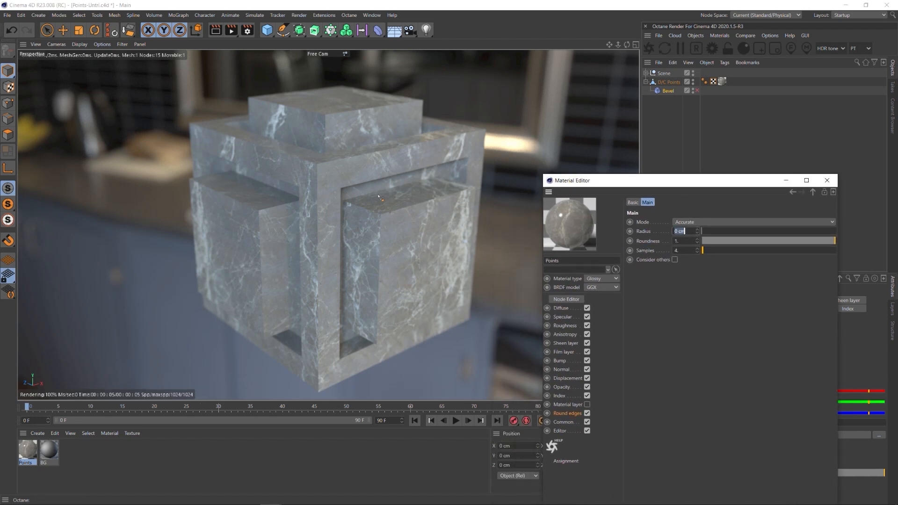
{"action": "left_click_drag", "start_coordinate": [387, 196], "coordinate": [386, 220], "text": "alt"}
Try round edges radii of 0.1 cm and 0.2 cm on the Points material
{"action": "left_click", "coordinate": [687, 231]}
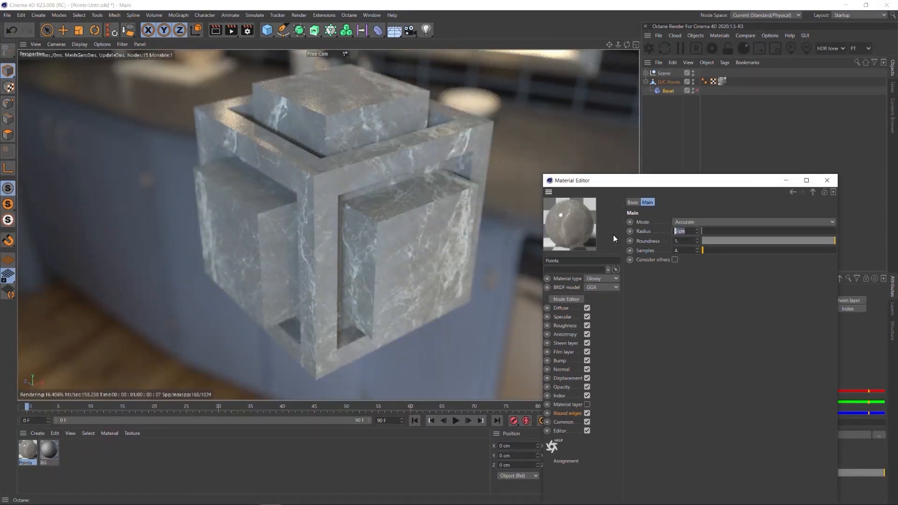
{"action": "type", "text": "0.1"}
{"action": "key", "text": "Return"}
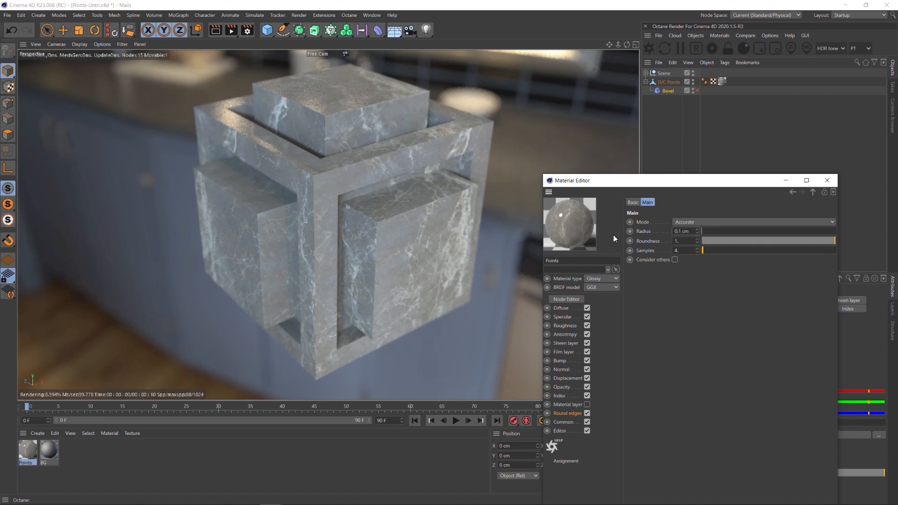
{"action": "left_click", "coordinate": [687, 231]}
{"action": "type", "text": "0.2"}
{"action": "key", "text": "Return"}
{"action": "left_click_drag", "start_coordinate": [510, 213], "coordinate": [488, 201], "text": "alt"}
Set the round edges radius to 0.4 cm and inspect a frame corner up close
{"action": "double_click", "coordinate": [689, 231]}
{"action": "type", "text": "0.4"}
{"action": "key", "text": "Return"}
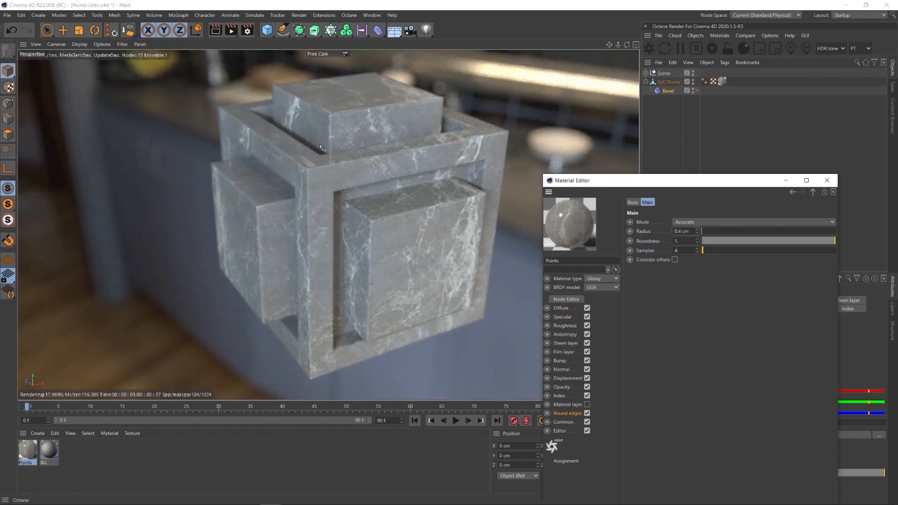
{"action": "scroll", "coordinate": [301, 170], "scroll_direction": "up", "scroll_amount": 8}
{"action": "left_click_drag", "start_coordinate": [324, 170], "coordinate": [310, 157], "text": "alt"}
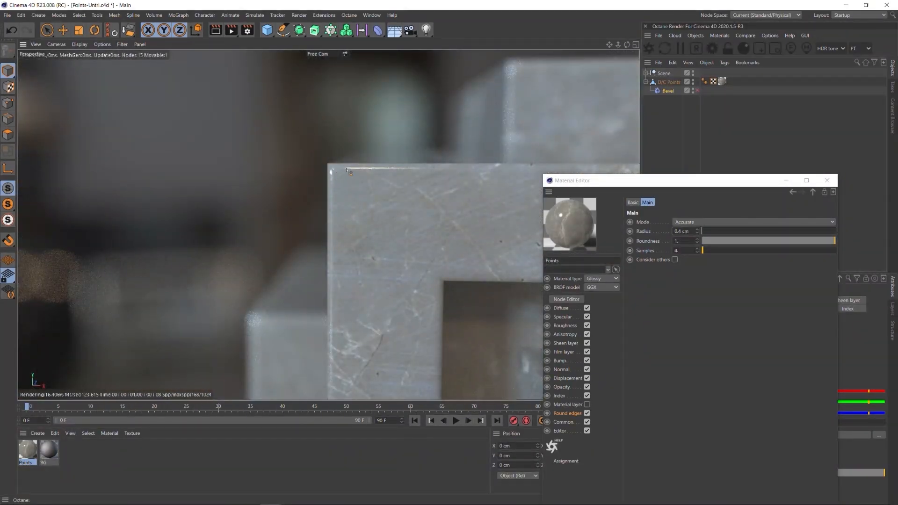
{"action": "left_click_drag", "start_coordinate": [370, 205], "coordinate": [423, 262], "text": "alt"}
{"action": "scroll", "coordinate": [418, 211], "scroll_direction": "down", "scroll_amount": 8}
{"action": "middle_click_drag", "start_coordinate": [404, 219], "coordinate": [332, 212], "text": "alt"}
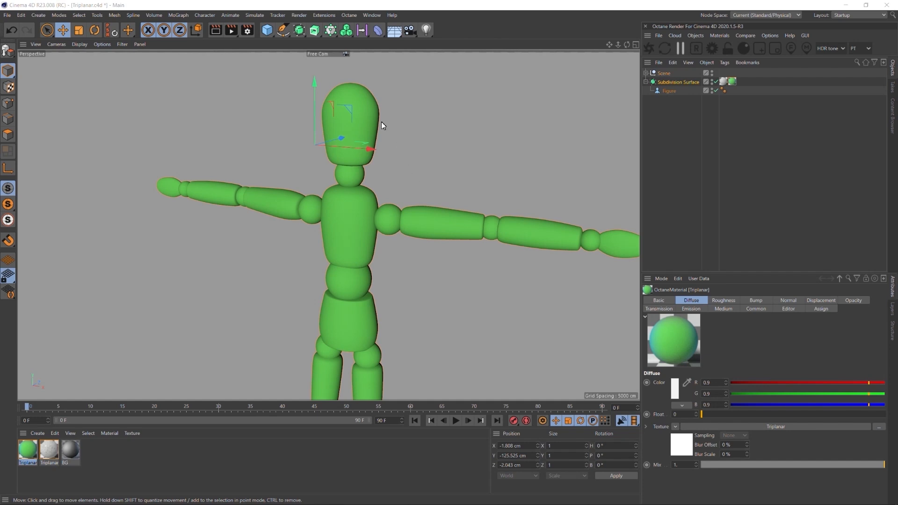
Start the live render of the mannequin figure and open the green Triplanar material's node graph
{"action": "left_click", "coordinate": [650, 49]}
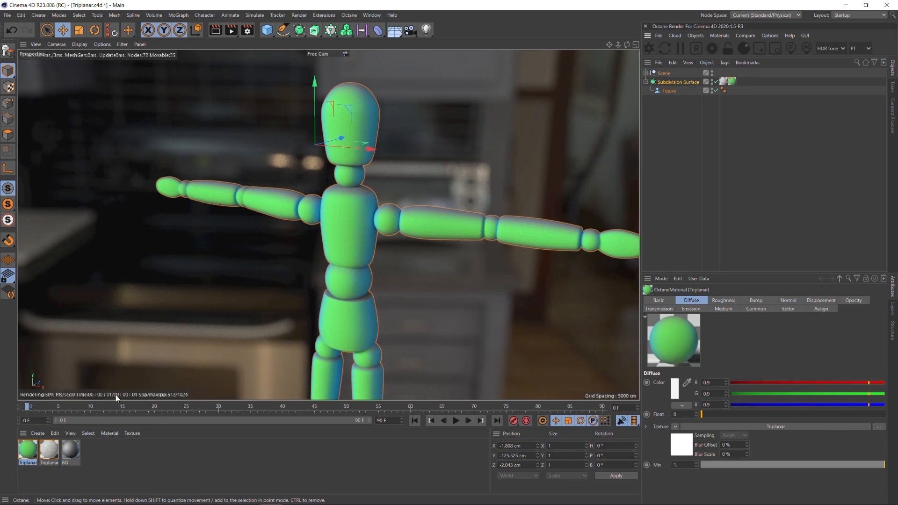
{"action": "double_click", "coordinate": [29, 451]}
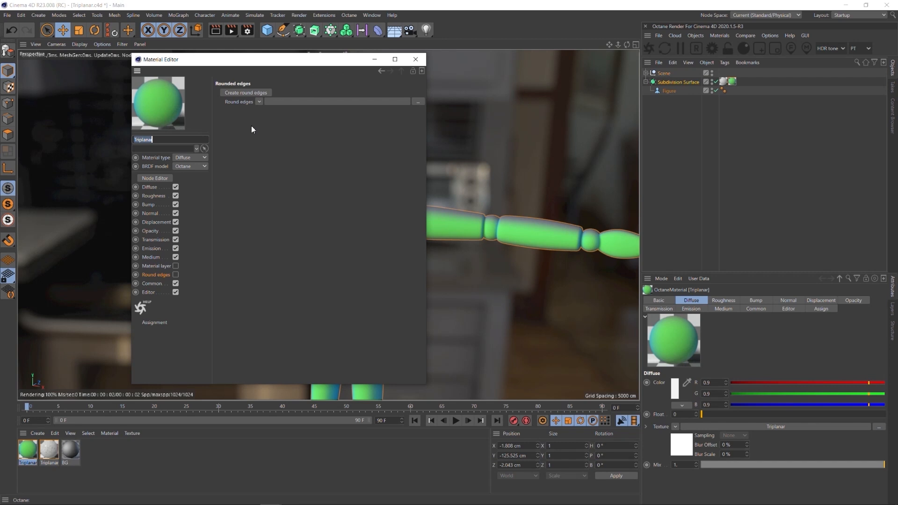
{"action": "left_click", "coordinate": [158, 179]}
{"action": "left_click", "coordinate": [415, 59]}
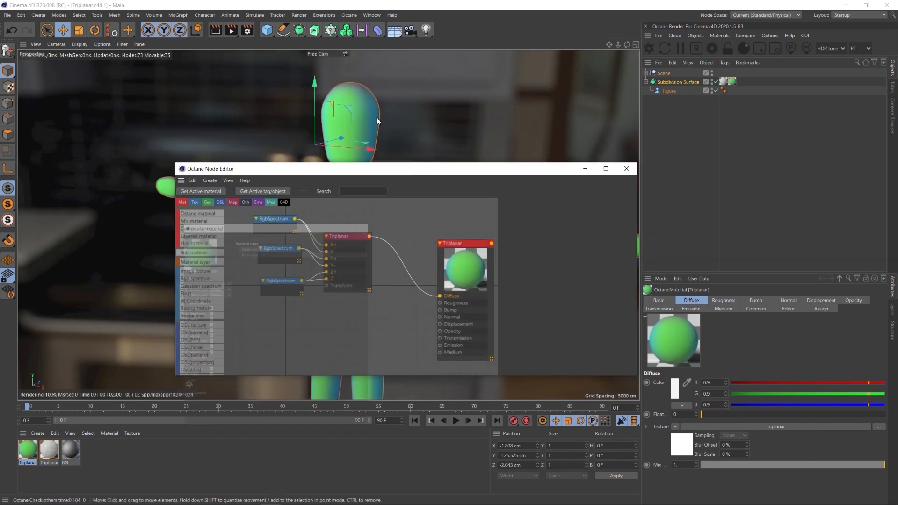
Set the Triplanar node's blend angle to 0 and keep the node graph below the rendered figure
{"action": "left_click", "coordinate": [346, 236]}
{"action": "left_click_drag", "start_coordinate": [581, 226], "coordinate": [539, 222]}
{"action": "left_click_drag", "start_coordinate": [395, 168], "coordinate": [674, 251]}
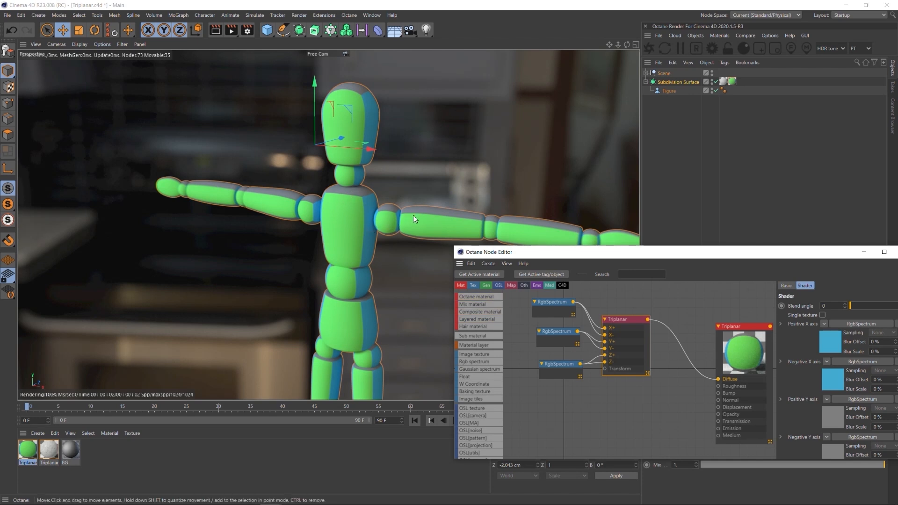
{"action": "left_click_drag", "start_coordinate": [614, 254], "coordinate": [375, 276]}
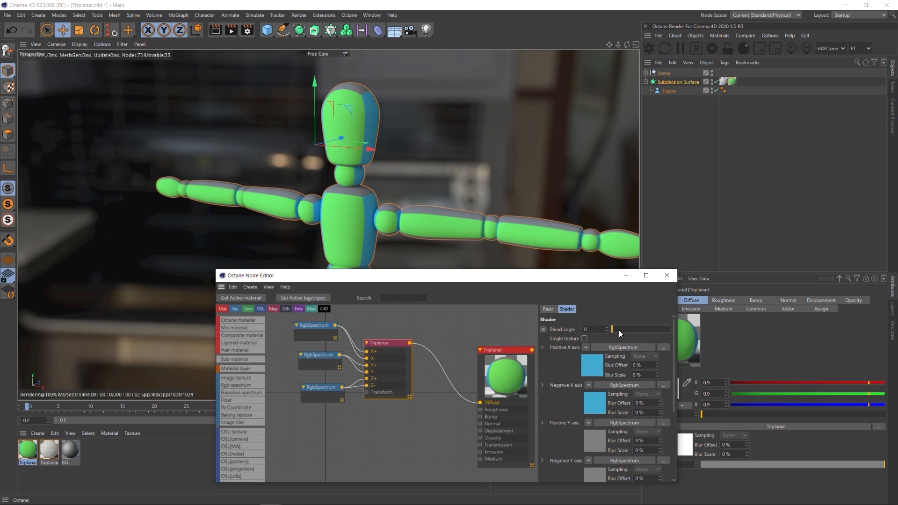
Raise the Triplanar node's blend angle to about 50.2 and close the node graph
{"action": "left_click_drag", "start_coordinate": [619, 330], "coordinate": [627, 329]}
{"action": "left_click_drag", "start_coordinate": [624, 327], "coordinate": [643, 331]}
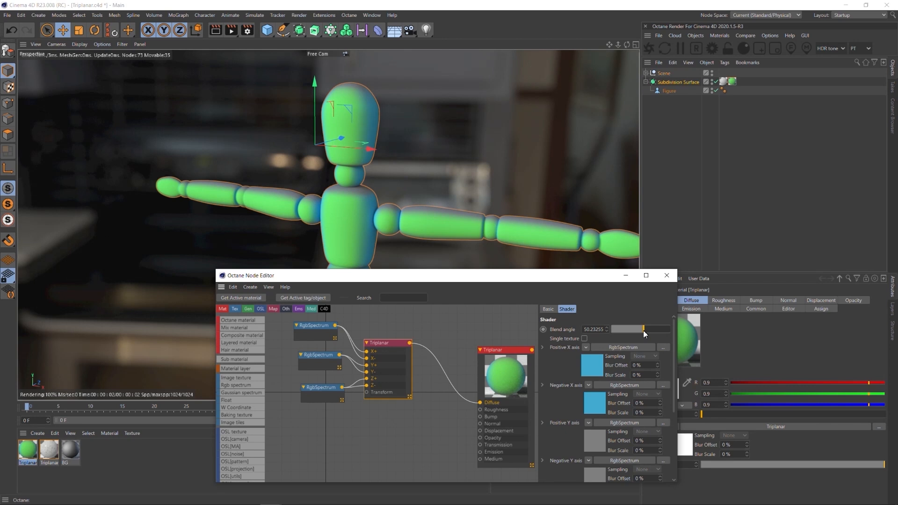
{"action": "left_click", "coordinate": [667, 275]}
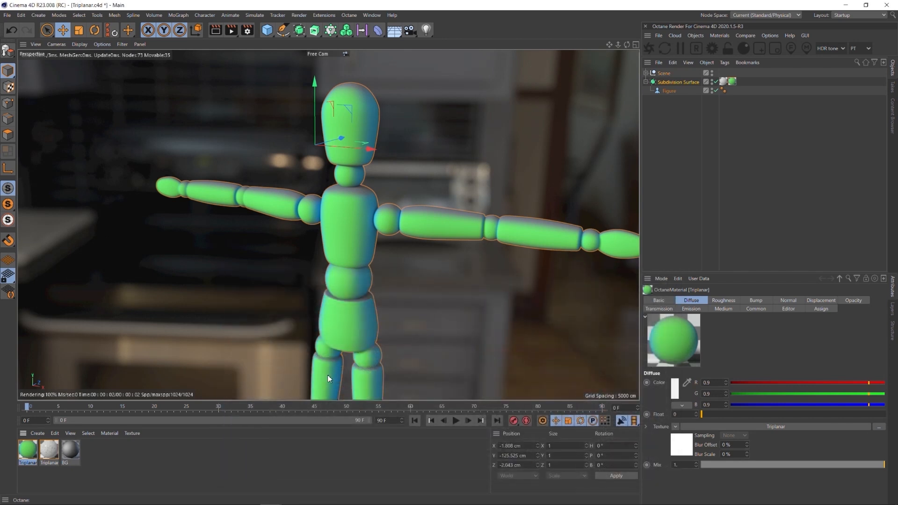
Open the speckled Triplanar 2 material's node graph, set its Triplanar node's blend angle to 0 and move the graph below the figure
{"action": "double_click", "coordinate": [49, 450]}
{"action": "left_click", "coordinate": [165, 177]}
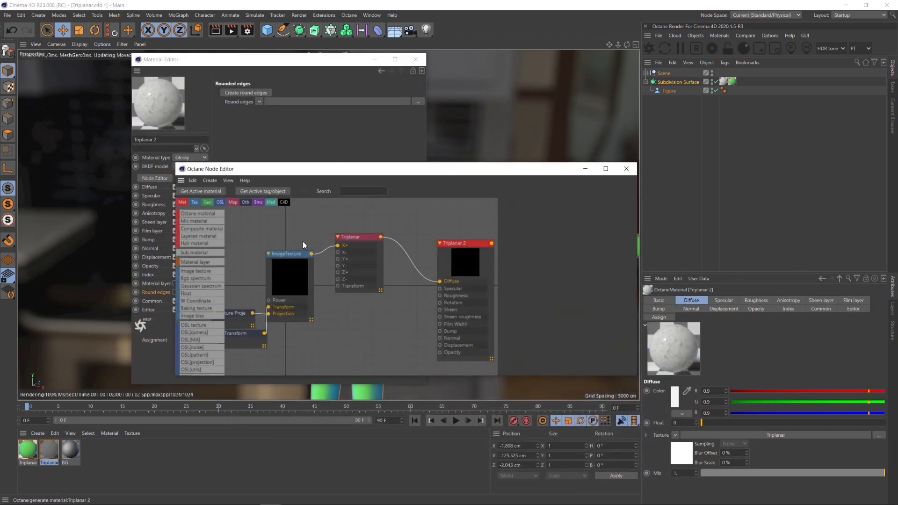
{"action": "left_click", "coordinate": [361, 241]}
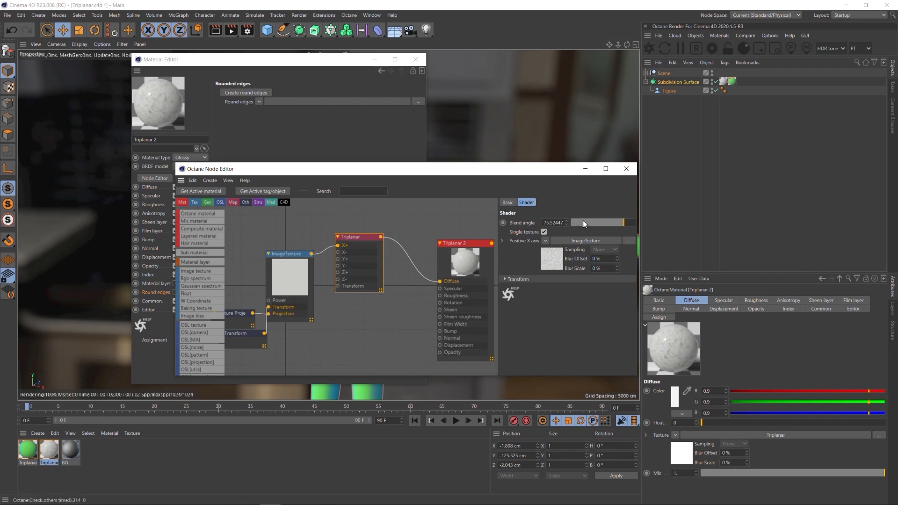
{"action": "left_click", "coordinate": [415, 59]}
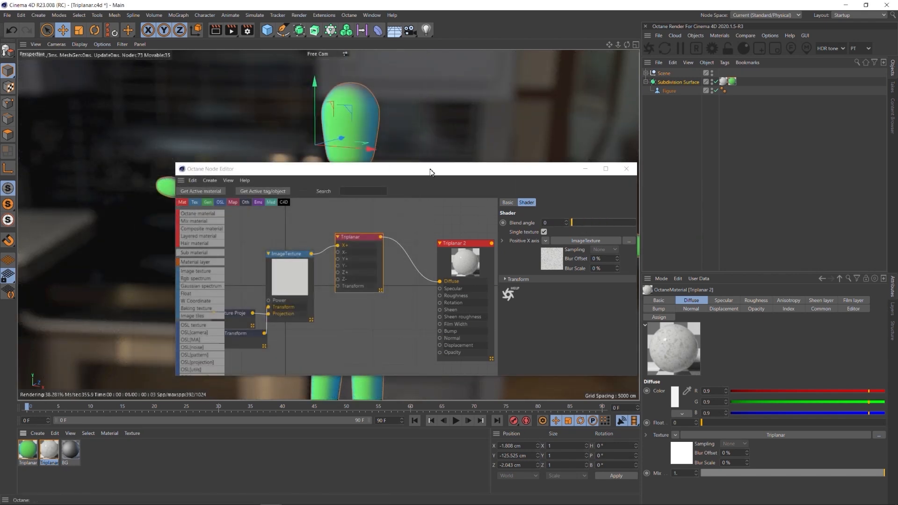
{"action": "left_click_drag", "start_coordinate": [364, 169], "coordinate": [388, 260]}
Place the Triplanar 2 tag after the green material's tag on Subdivision Surface and inspect the texture seams along the figure's arm
{"action": "left_click_drag", "start_coordinate": [722, 82], "coordinate": [741, 82]}
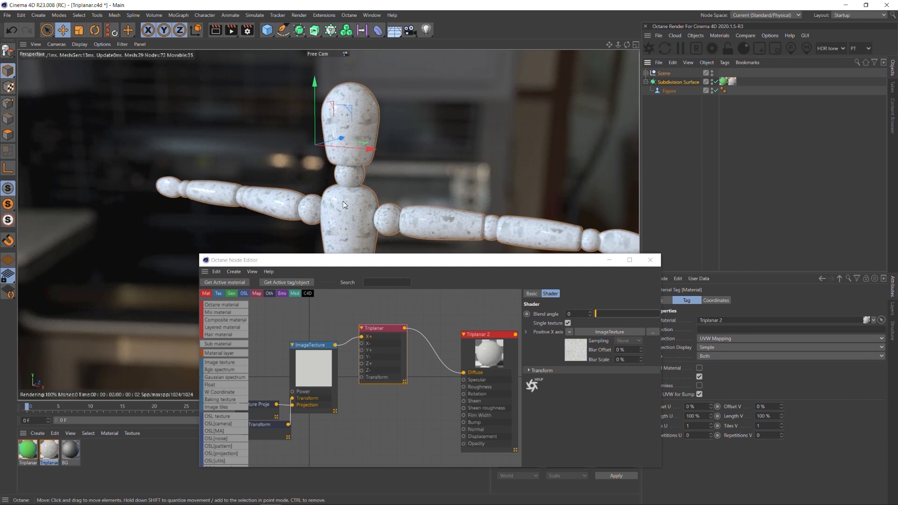
{"action": "scroll", "coordinate": [344, 203], "scroll_direction": "up", "scroll_amount": 5}
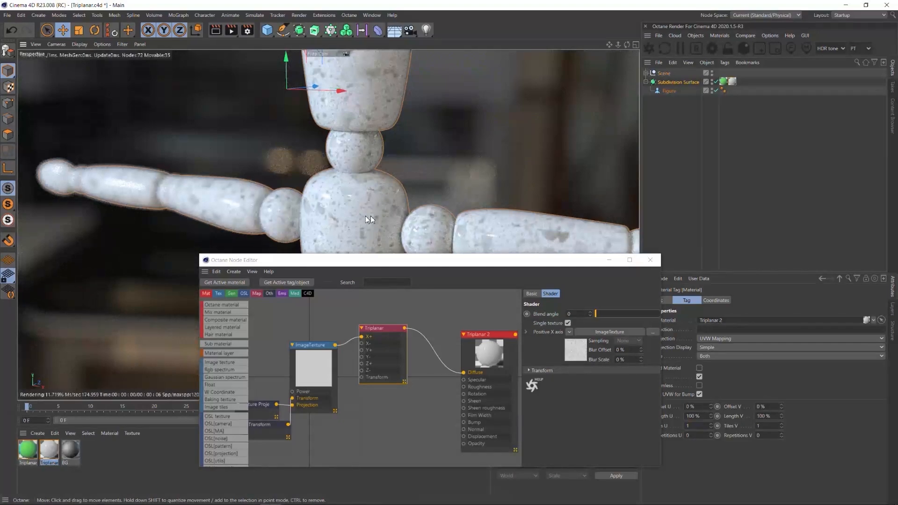
{"action": "middle_click_drag", "start_coordinate": [491, 233], "coordinate": [310, 217], "text": "alt"}
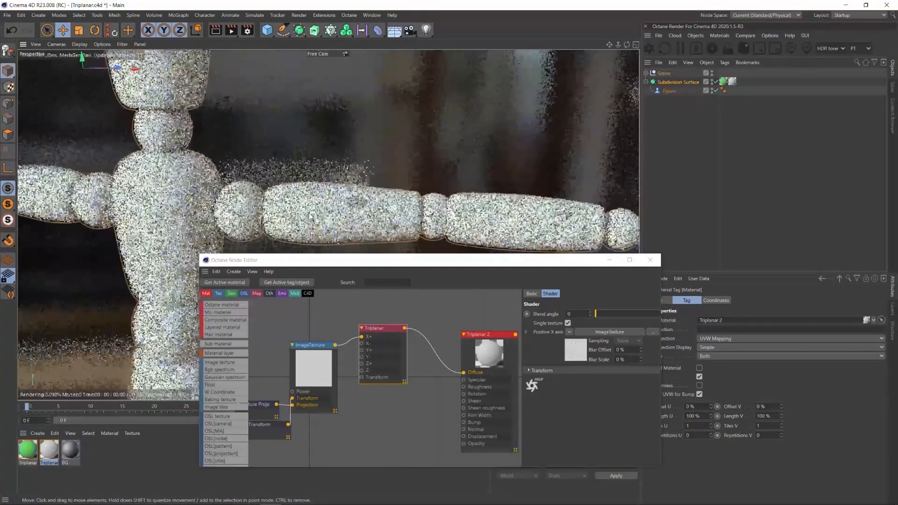
{"action": "scroll", "coordinate": [375, 214], "scroll_direction": "up", "scroll_amount": 2}
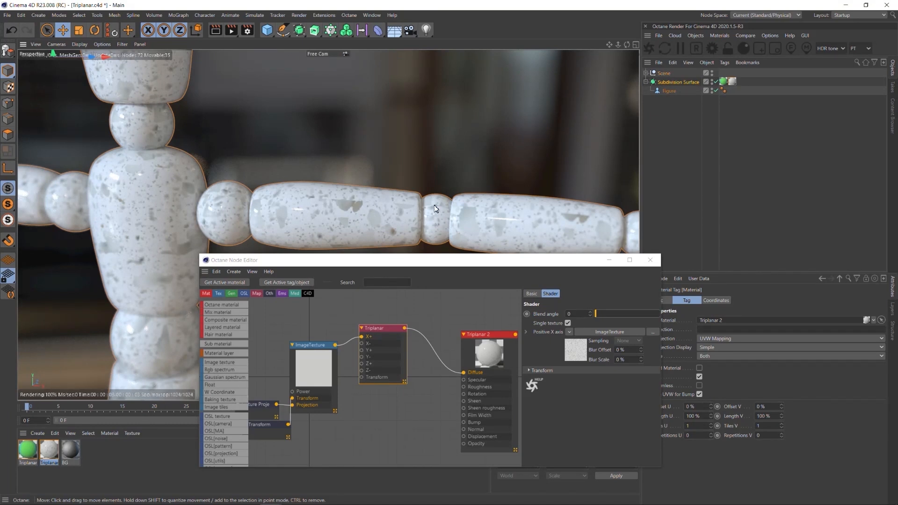
{"action": "scroll", "coordinate": [375, 221], "scroll_direction": "up", "scroll_amount": 1}
{"action": "left_click_drag", "start_coordinate": [374, 220], "coordinate": [330, 221], "text": "alt"}
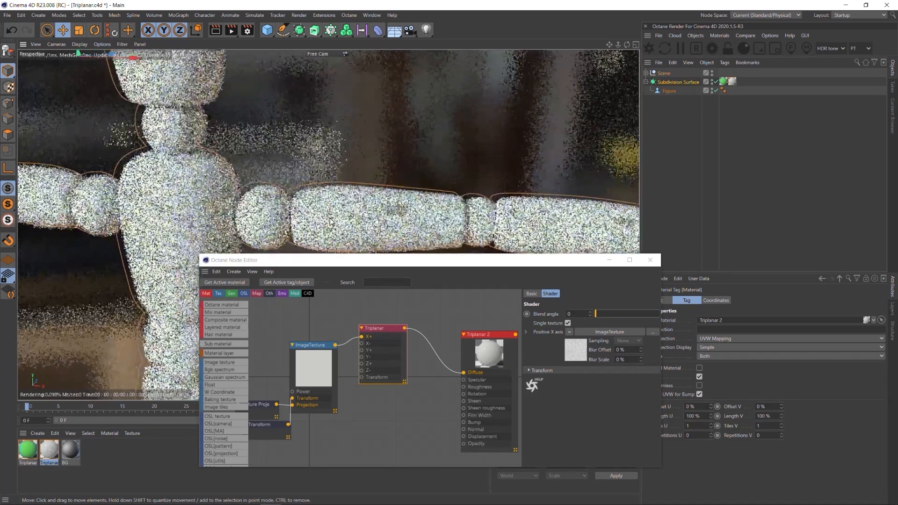
{"action": "left_click_drag", "start_coordinate": [410, 220], "coordinate": [285, 221], "text": "alt"}
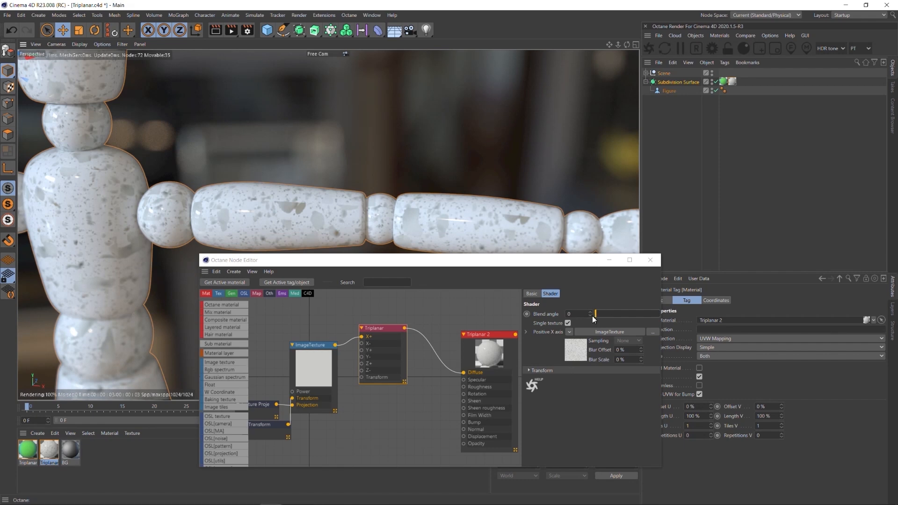
Raise the Triplanar node's blend angle to about 61 and check the blended speckles on the torso and arms
{"action": "left_click_drag", "start_coordinate": [599, 312], "coordinate": [646, 315]}
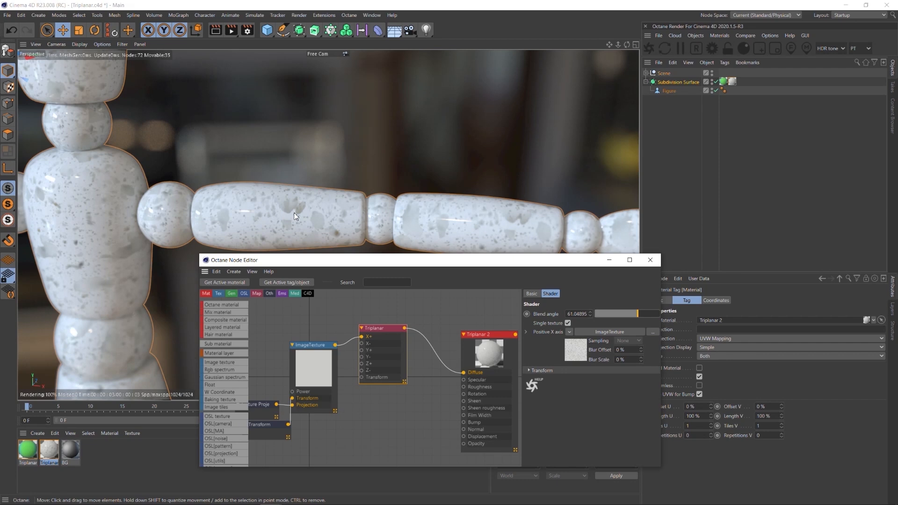
{"action": "left_click", "coordinate": [313, 217]}
{"action": "left_click_drag", "start_coordinate": [314, 216], "coordinate": [507, 219], "text": "alt"}
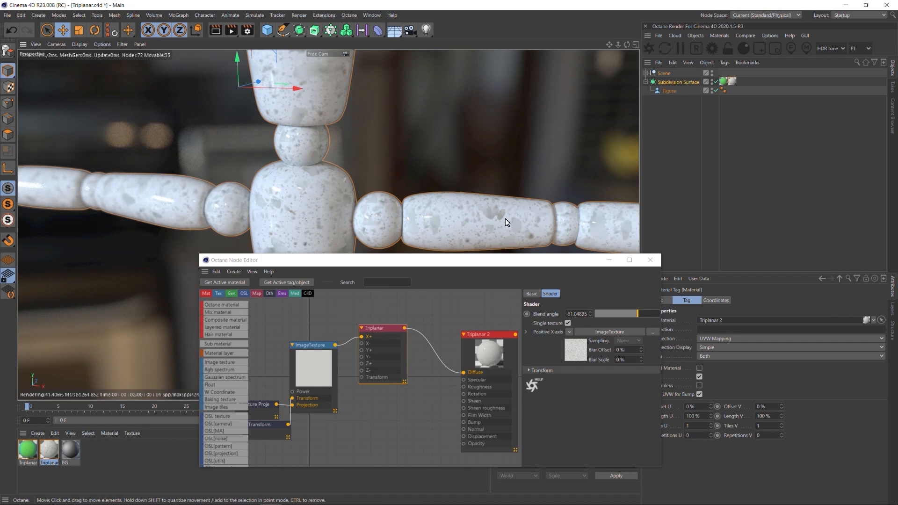
{"action": "scroll", "coordinate": [314, 201], "scroll_direction": "down", "scroll_amount": 5}
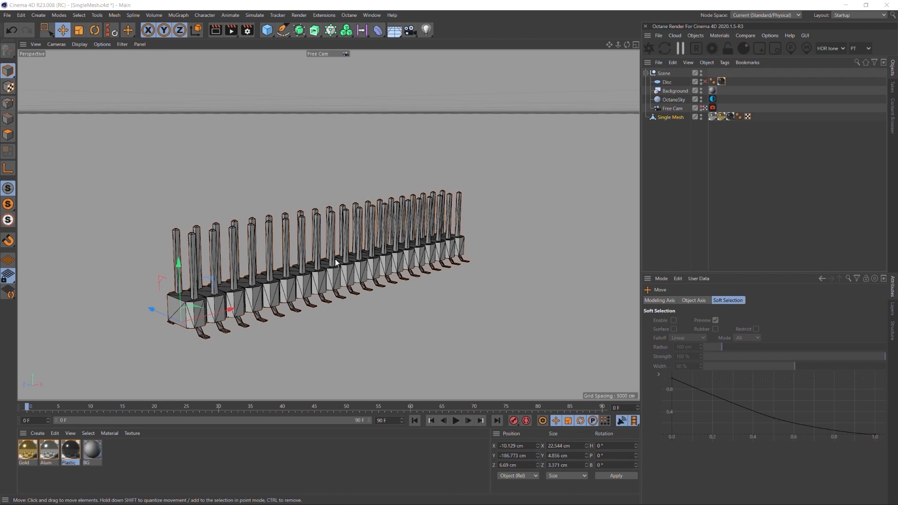
Examine the Single Mesh pin header in the SingleMesh file from several sides, including its pins, housing and feet
{"action": "middle_click_drag", "start_coordinate": [324, 280], "coordinate": [347, 277], "text": "alt"}
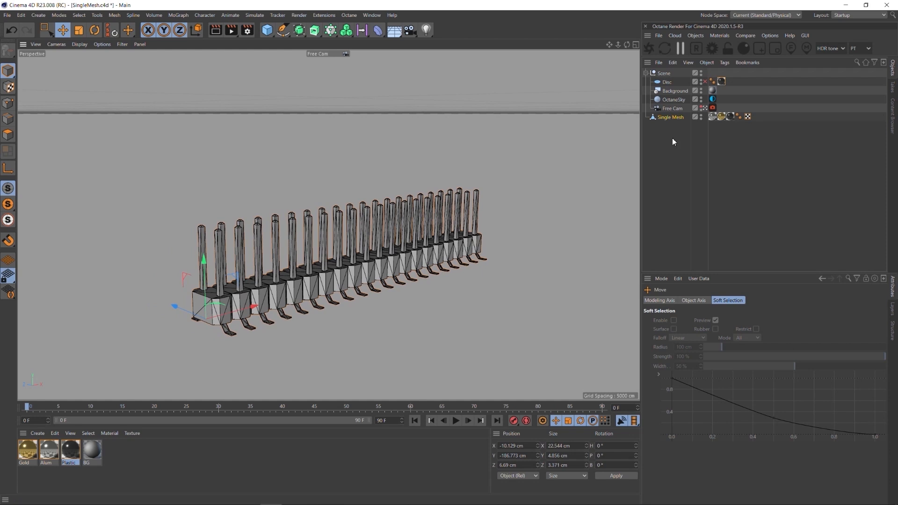
{"action": "left_click", "coordinate": [667, 119]}
{"action": "mouse_move", "coordinate": [340, 293]}
{"action": "left_mouse_down", "text": "alt"}
{"action": "mouse_move", "coordinate": [366, 300]}
{"action": "mouse_move", "coordinate": [347, 292]}
{"action": "left_mouse_up", "text": "alt"}
{"action": "right_click_drag", "start_coordinate": [347, 292], "coordinate": [359, 277], "text": "alt"}
{"action": "middle_click_drag", "start_coordinate": [358, 275], "coordinate": [372, 268], "text": "alt"}
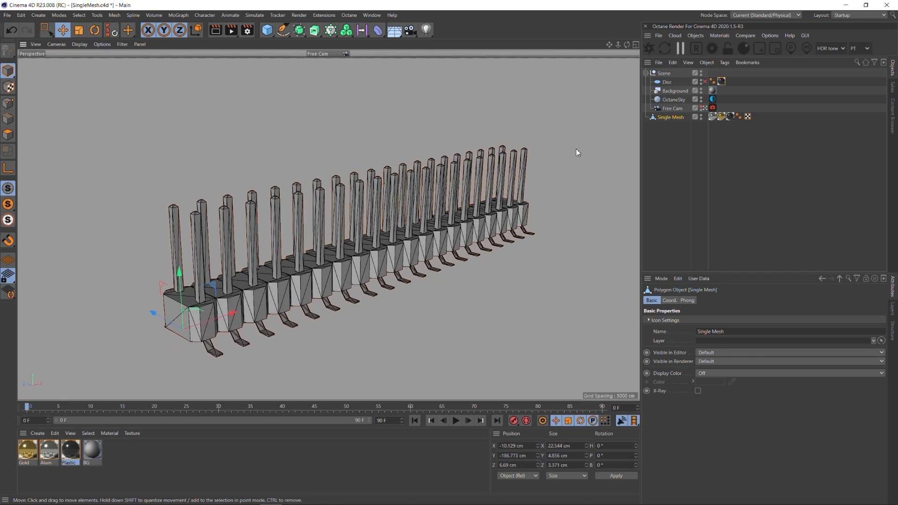
{"action": "left_click_drag", "start_coordinate": [274, 305], "coordinate": [343, 233], "text": "alt"}
{"action": "right_click_drag", "start_coordinate": [261, 290], "coordinate": [328, 238], "text": "alt"}
{"action": "left_click_drag", "start_coordinate": [306, 273], "coordinate": [279, 303], "text": "alt"}
{"action": "right_click_drag", "start_coordinate": [452, 239], "coordinate": [347, 291], "text": "alt"}
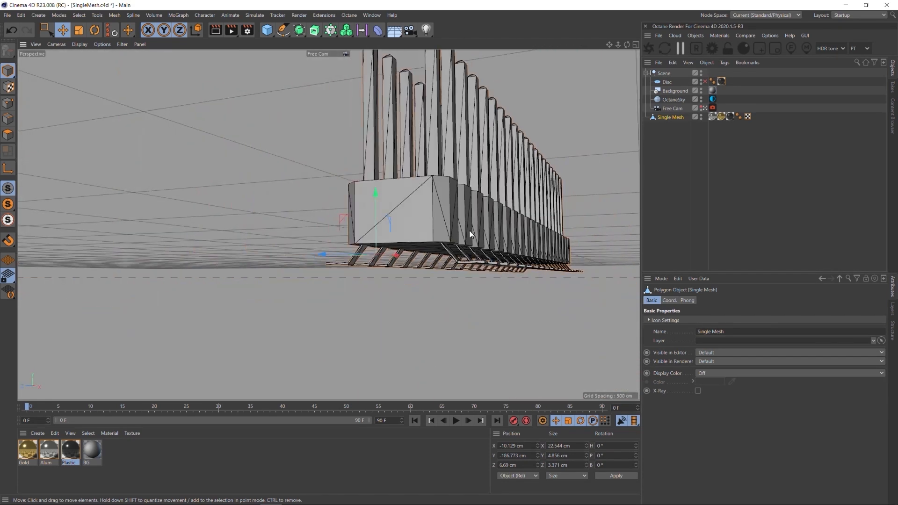
{"action": "middle_click_drag", "start_coordinate": [469, 232], "coordinate": [375, 287], "text": "alt"}
{"action": "left_click_drag", "start_coordinate": [375, 287], "coordinate": [360, 261], "text": "alt"}
{"action": "scroll", "coordinate": [455, 255], "scroll_direction": "down", "scroll_amount": 3}
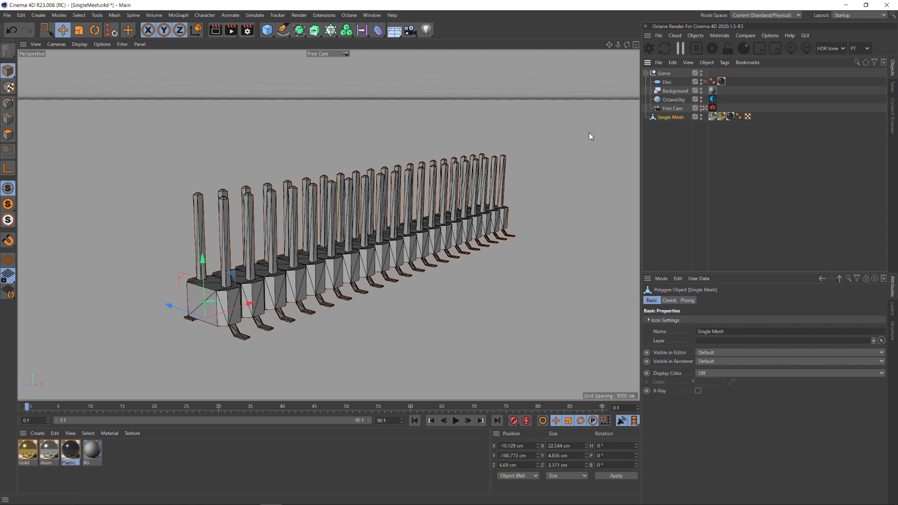
Switch Single Mesh to polygon mode and use Fill Selection to pick individual pins in the middle of the row
{"action": "left_click", "coordinate": [78, 17]}
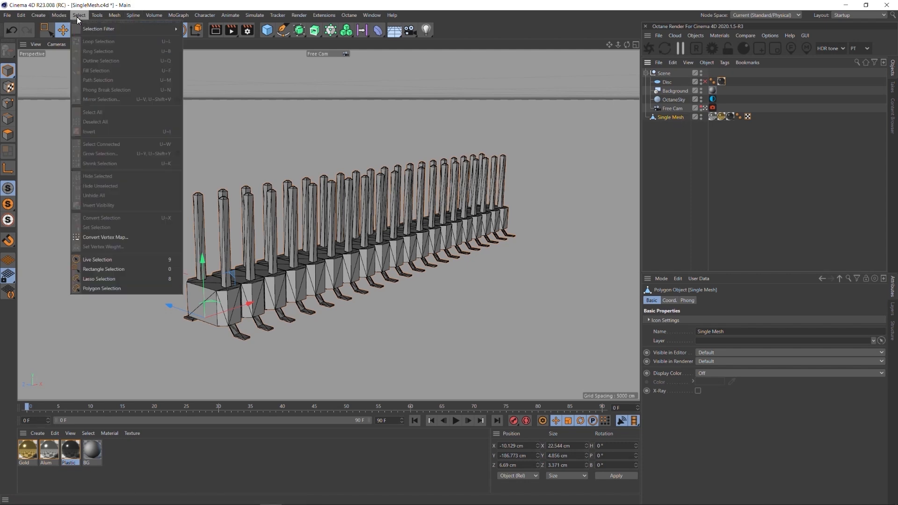
{"action": "left_click", "coordinate": [9, 135]}
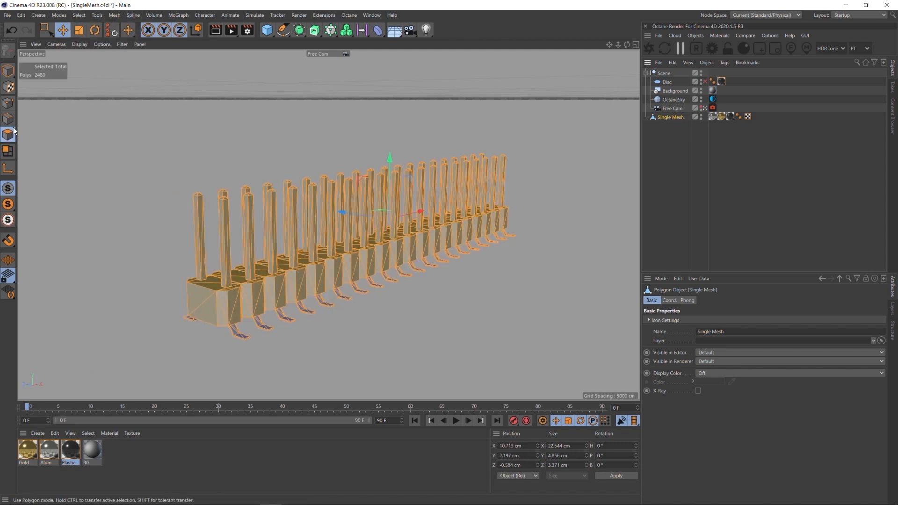
{"action": "left_click", "coordinate": [78, 15]}
{"action": "mouse_move", "coordinate": [93, 19]}
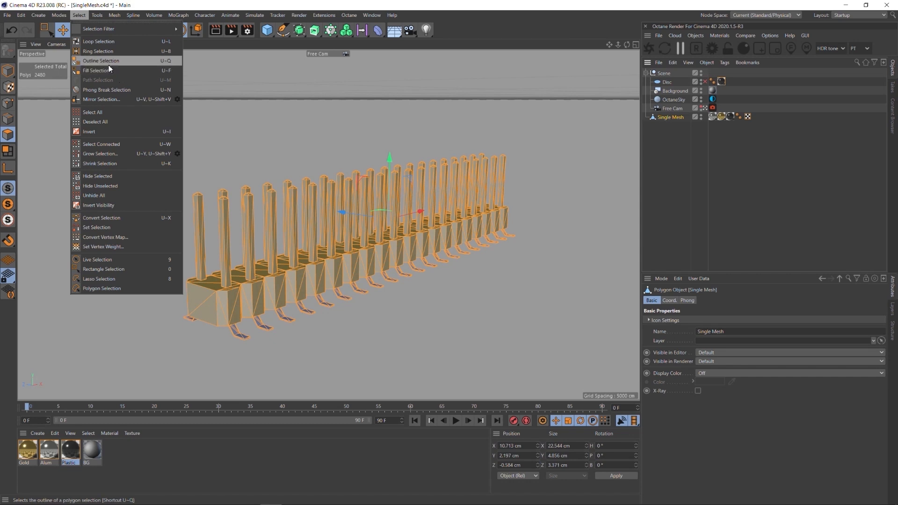
{"action": "left_click", "coordinate": [108, 72]}
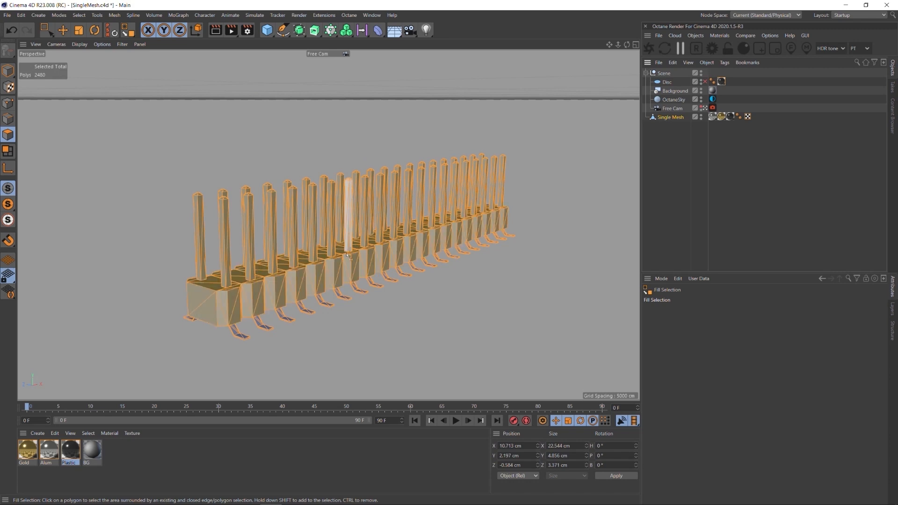
{"action": "left_click", "coordinate": [313, 237]}
{"action": "left_click", "coordinate": [335, 232]}
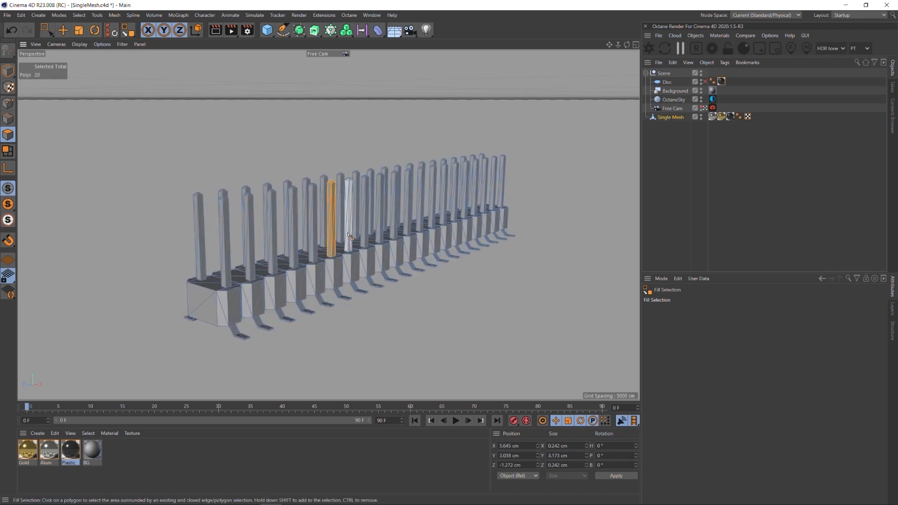
{"action": "left_click", "coordinate": [348, 235]}
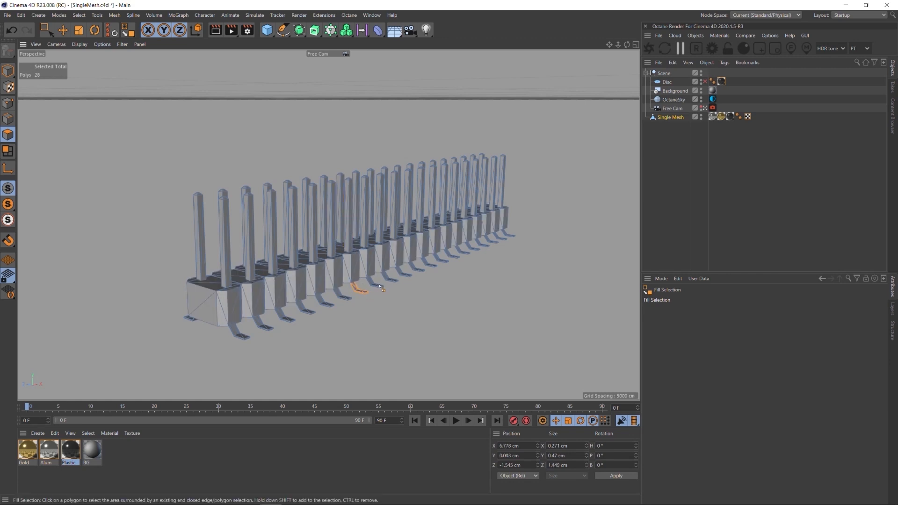
Fill-select single feet and upright pins around the middle of the header, each replacing the previous selection
{"action": "left_click", "coordinate": [372, 278]}
{"action": "left_click", "coordinate": [383, 282]}
{"action": "left_click", "coordinate": [364, 231]}
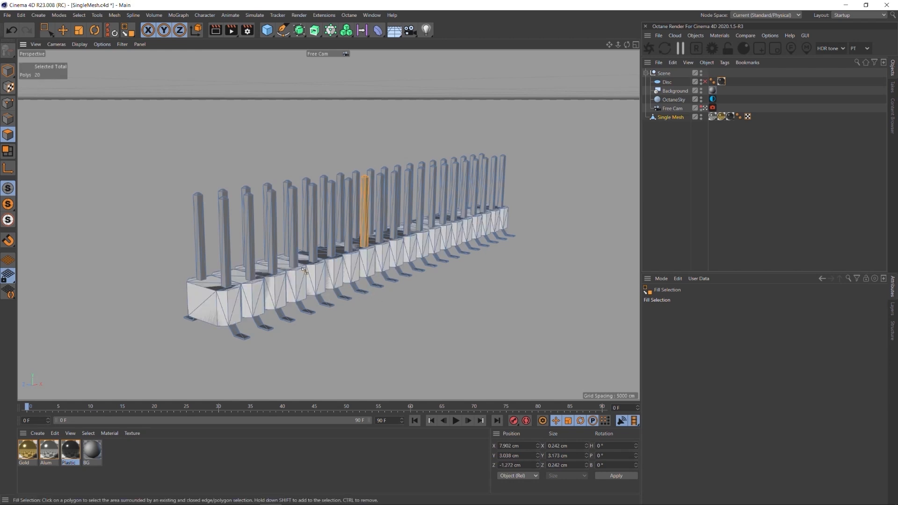
{"action": "left_click", "coordinate": [295, 242]}
{"action": "left_click", "coordinate": [312, 241]}
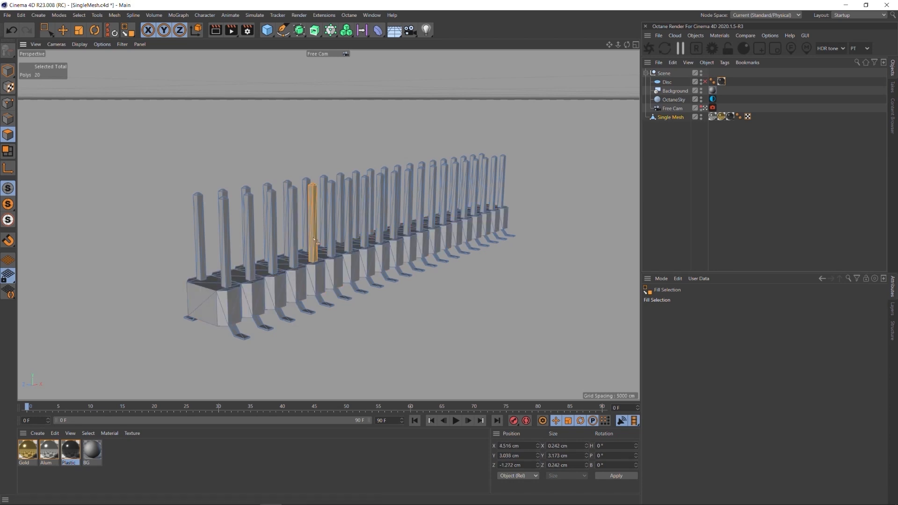
{"action": "left_click", "coordinate": [331, 238]}
Fill-select the first four front feet one by one, starting at the near end of the header
{"action": "left_click", "coordinate": [245, 341]}
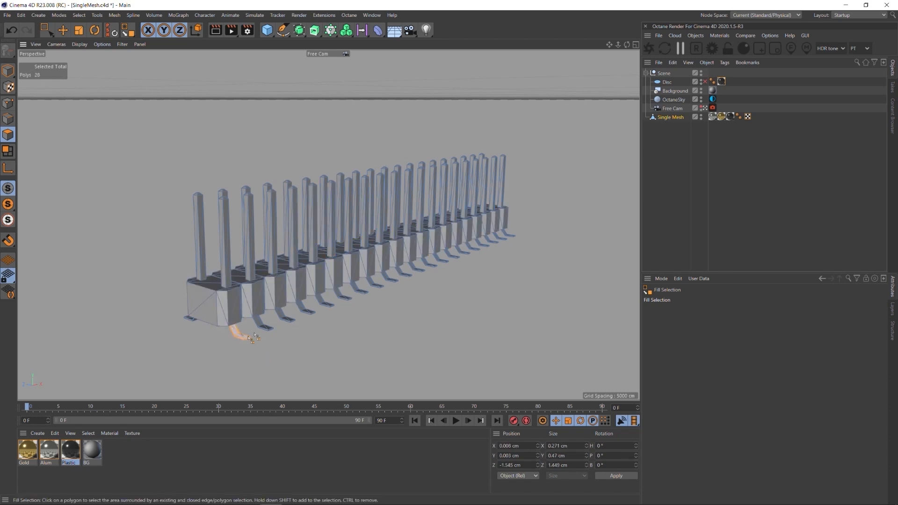
{"action": "left_click", "coordinate": [265, 327]}
{"action": "left_click", "coordinate": [286, 318]}
{"action": "left_click", "coordinate": [307, 312]}
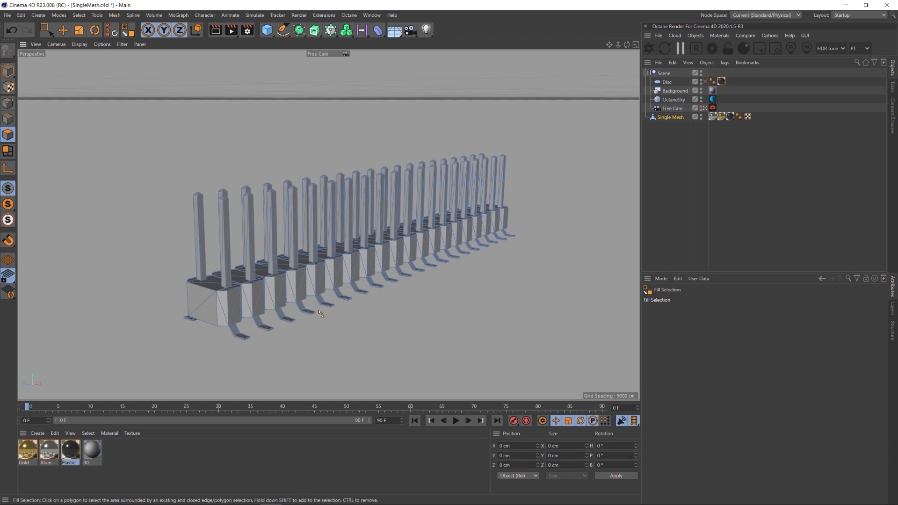
Fill-select the fifth front foot and add the two feet at the far end of the row to the selection
{"action": "left_click", "coordinate": [327, 305]}
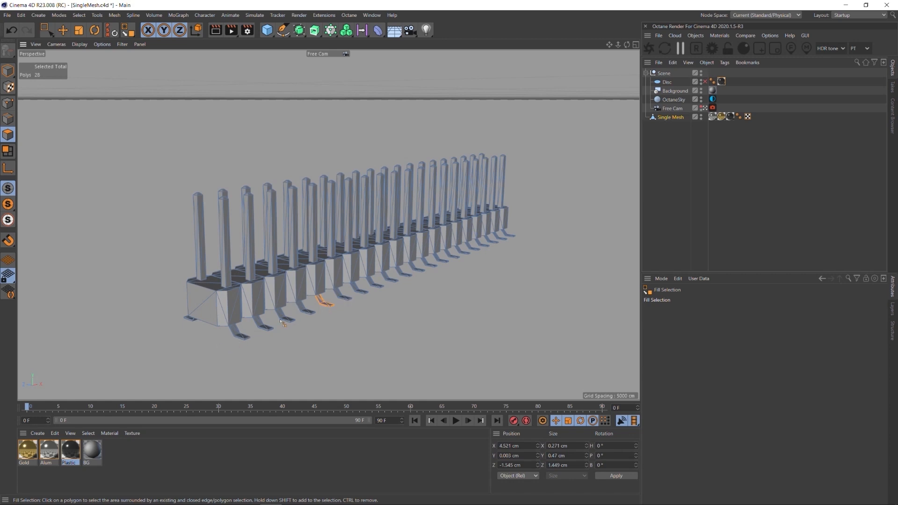
{"action": "left_click", "coordinate": [511, 237], "text": "shift"}
{"action": "left_click", "coordinate": [501, 234], "text": "shift"}
{"action": "left_click", "coordinate": [500, 238], "text": "shift"}
Store the selected feet as a polygon selection and restrict the Alum material tag to it
{"action": "left_click", "coordinate": [79, 15]}
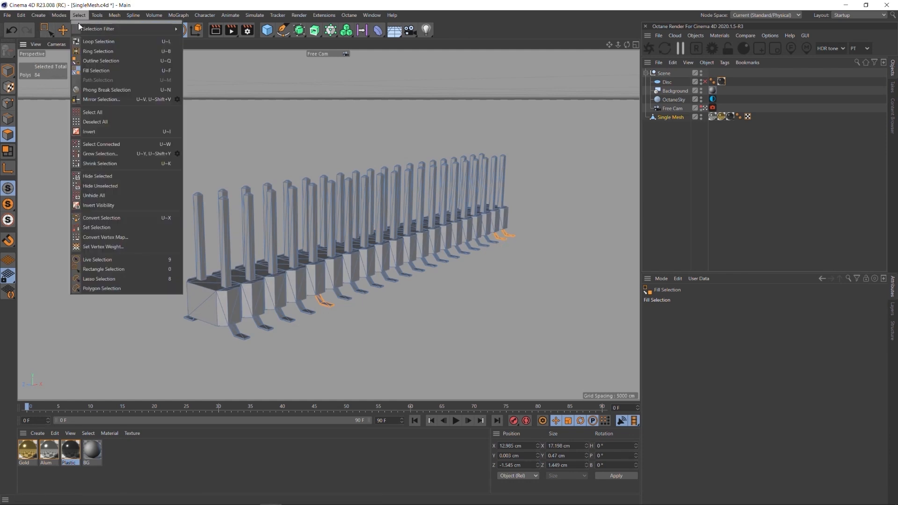
{"action": "left_click", "coordinate": [98, 228]}
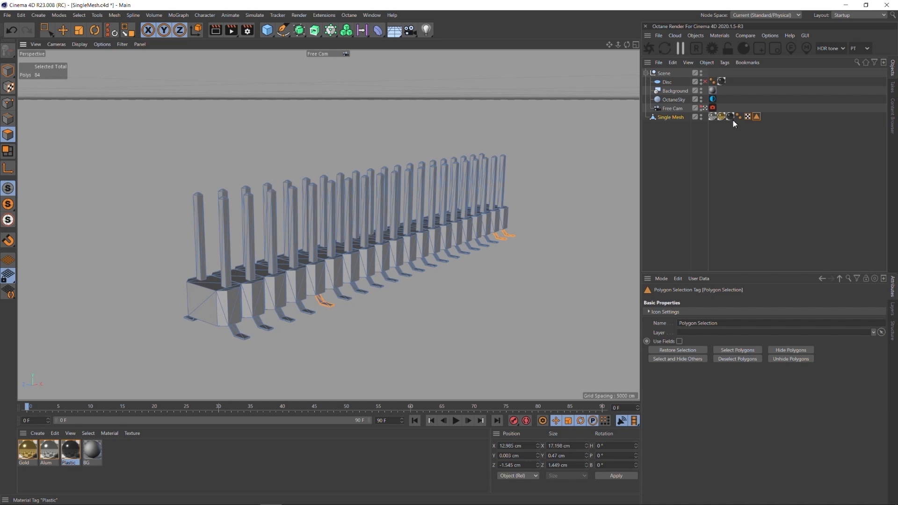
{"action": "left_click", "coordinate": [711, 116]}
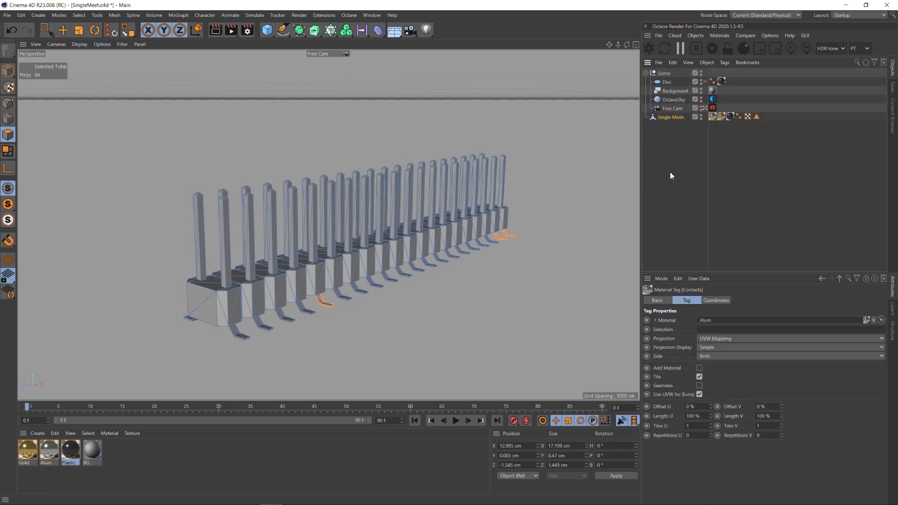
{"action": "left_click_drag", "start_coordinate": [756, 117], "coordinate": [724, 330]}
Undo the Alum material restriction and the stored polygon selection, and select the Single Mesh object
{"action": "key", "text": "ctrl+z"}
{"action": "key", "text": "ctrl+z"}
{"action": "key", "text": "ctrl+z"}
{"action": "left_click", "coordinate": [675, 120]}
Fill-select the front feet one at a time up close, moving toward the far end of the header
{"action": "scroll", "coordinate": [392, 298], "scroll_direction": "up", "scroll_amount": 6}
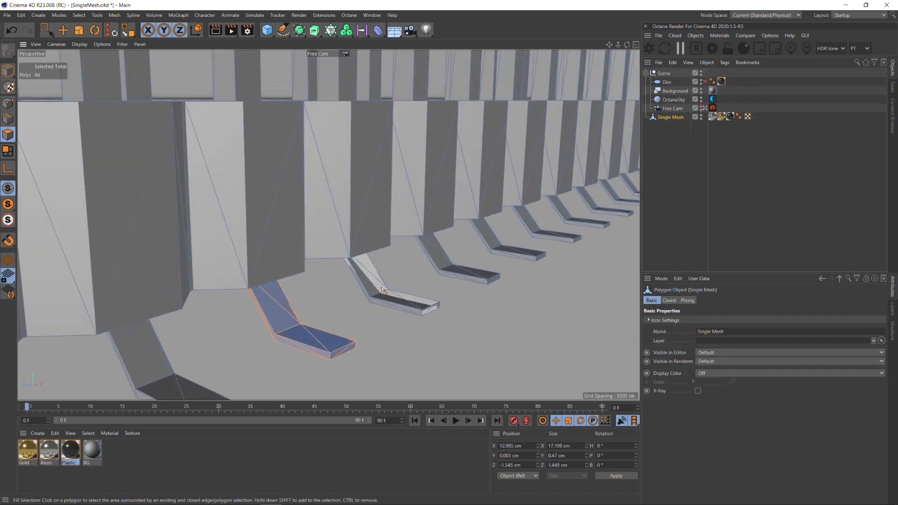
{"action": "left_click", "coordinate": [392, 299]}
{"action": "left_click", "coordinate": [467, 274]}
{"action": "left_click", "coordinate": [531, 252]}
{"action": "left_click", "coordinate": [563, 239]}
{"action": "left_click", "coordinate": [587, 226]}
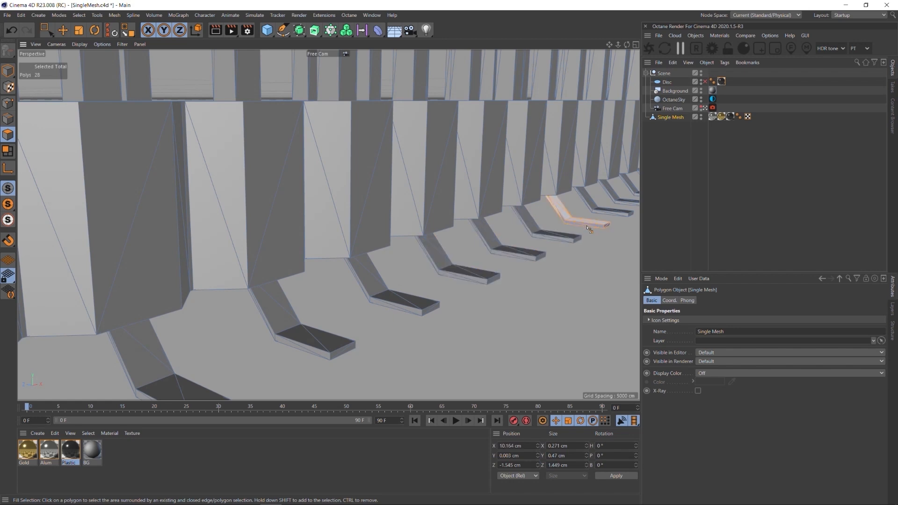
Select all polygons of the Single Mesh and split them into separate objects with Polygon Groups to Objects
{"action": "scroll", "coordinate": [442, 265], "scroll_direction": "down", "scroll_amount": 10}
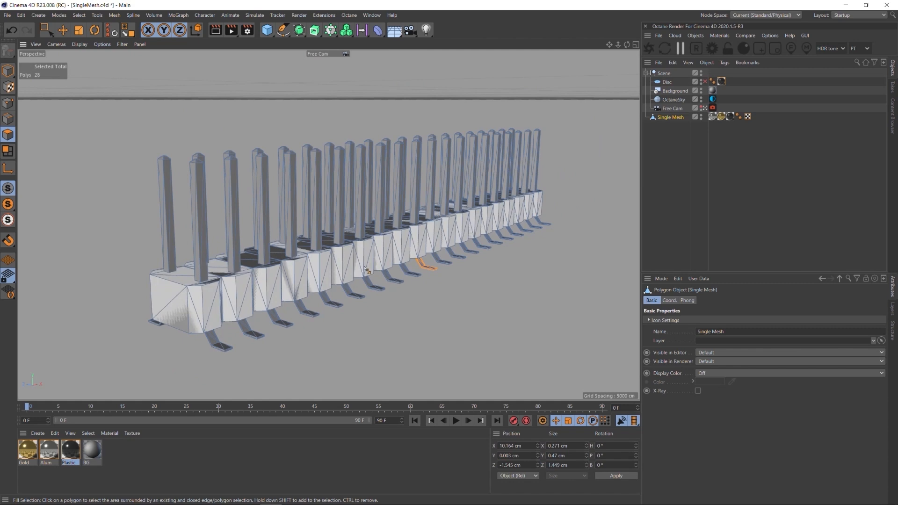
{"action": "key", "text": "shift+c"}
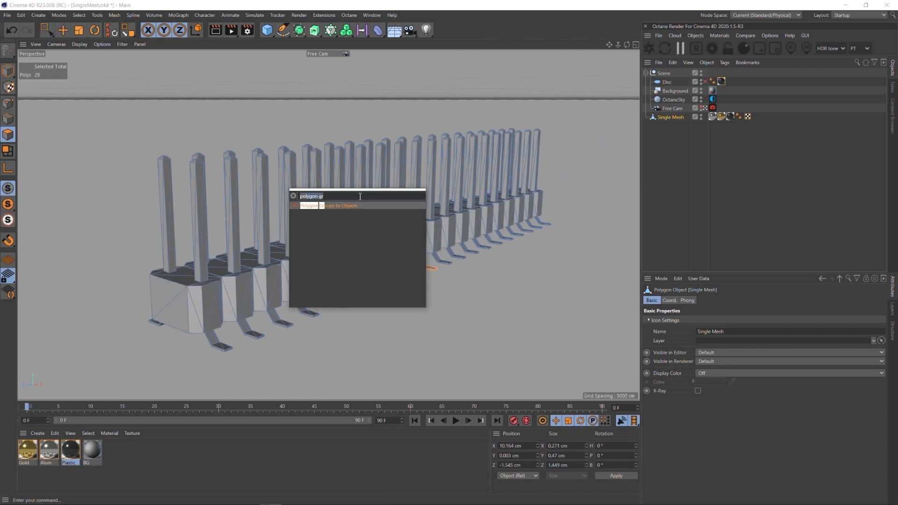
{"action": "key", "text": "BackSpace"}
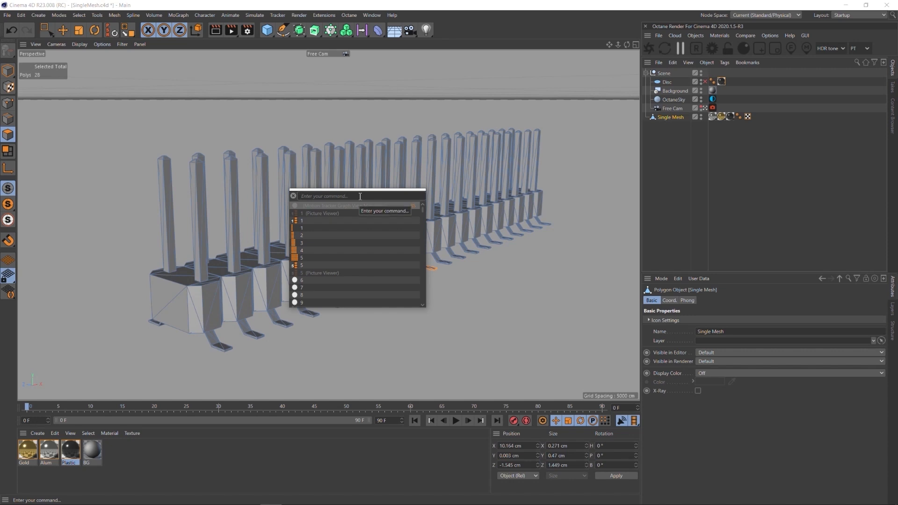
{"action": "type", "text": "Poly"}
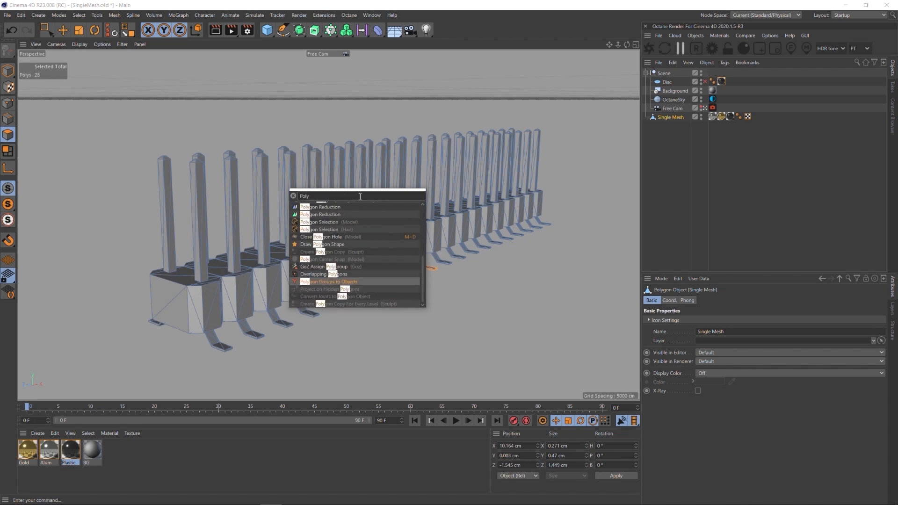
{"action": "type", "text": "gon grou"}
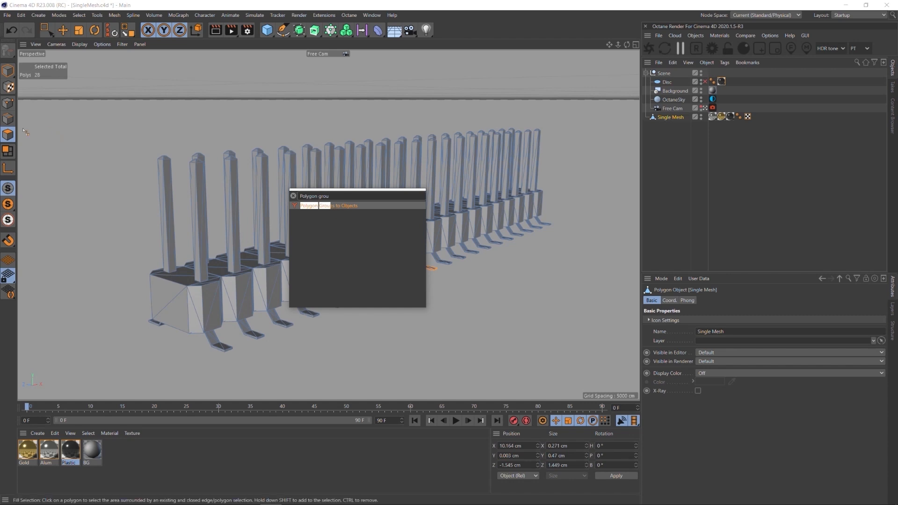
{"action": "left_click", "coordinate": [7, 135]}
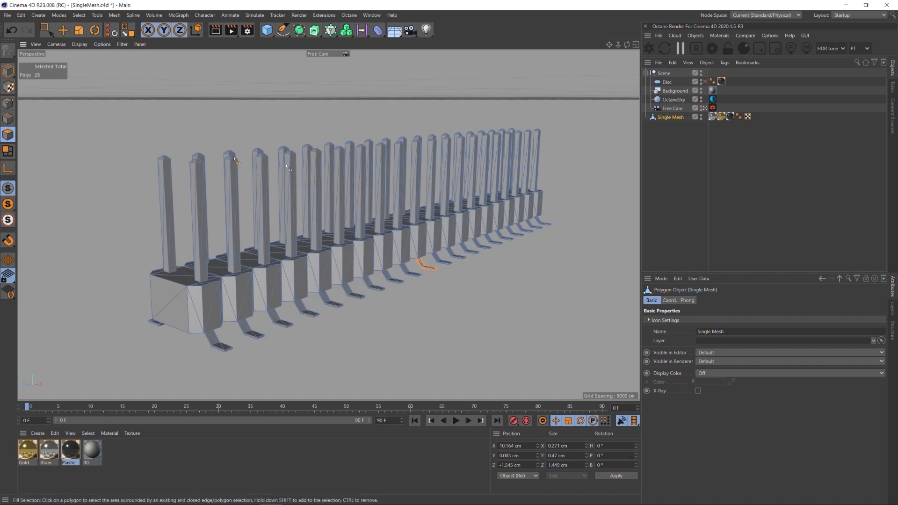
{"action": "left_click", "coordinate": [505, 180]}
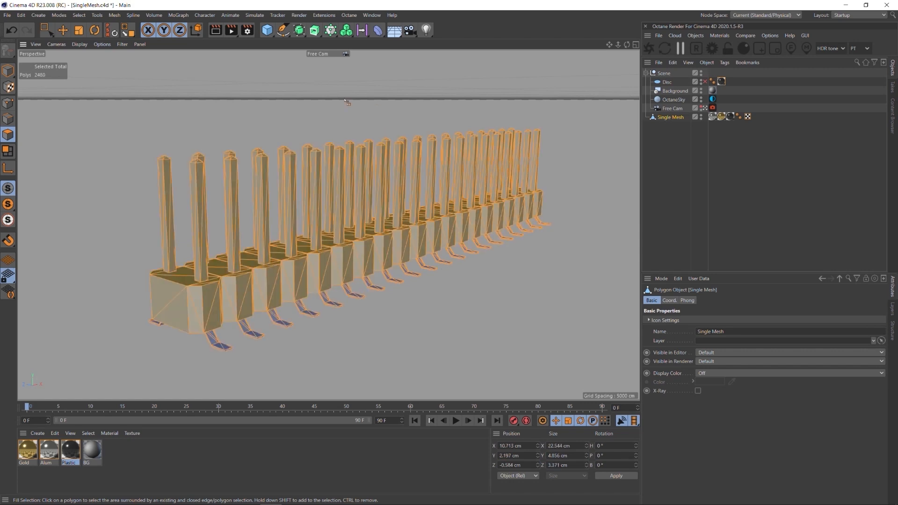
{"action": "key", "text": "shift+c"}
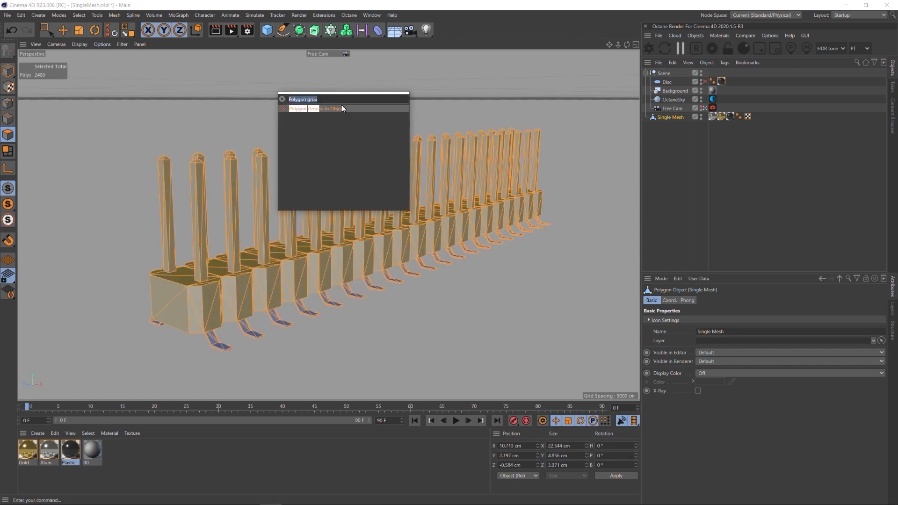
{"action": "left_click", "coordinate": [319, 109]}
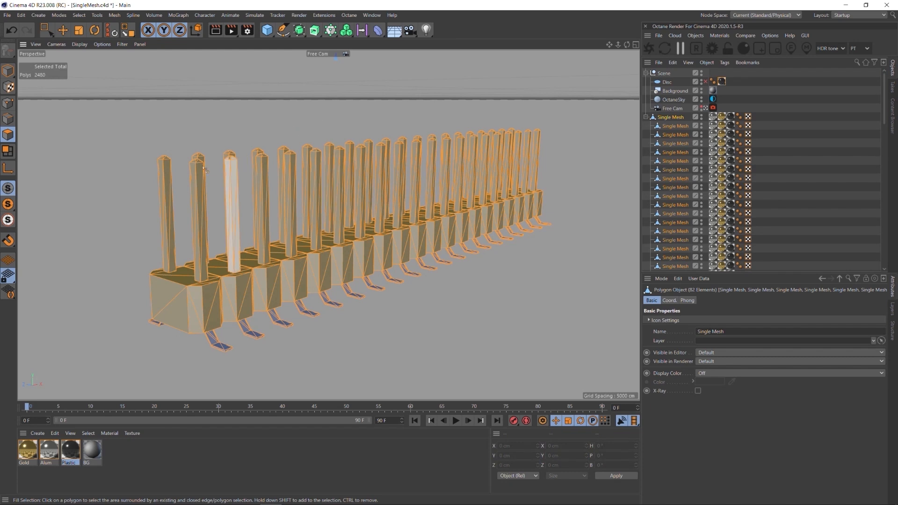
Switch to Model mode, select every child mesh under Single Mesh, and group them in a null
{"action": "left_click", "coordinate": [8, 70]}
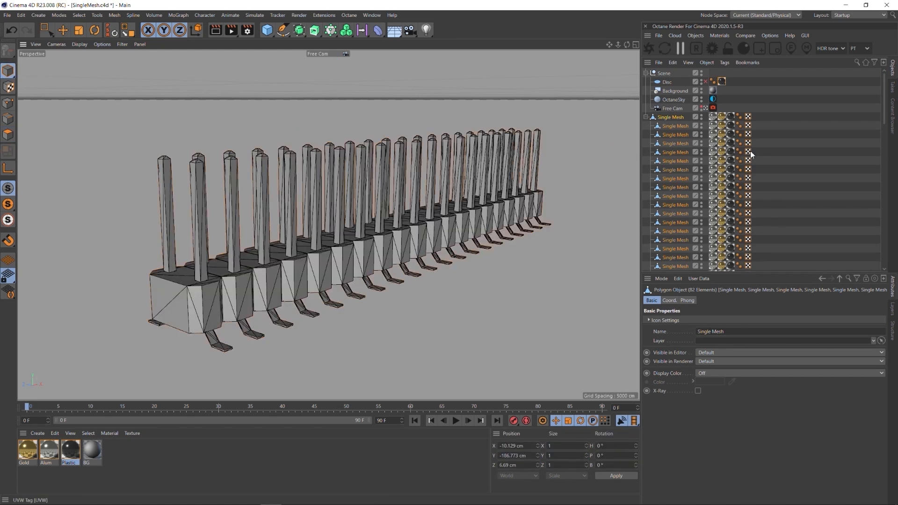
{"action": "scroll", "coordinate": [685, 165], "scroll_direction": "down", "scroll_amount": 3}
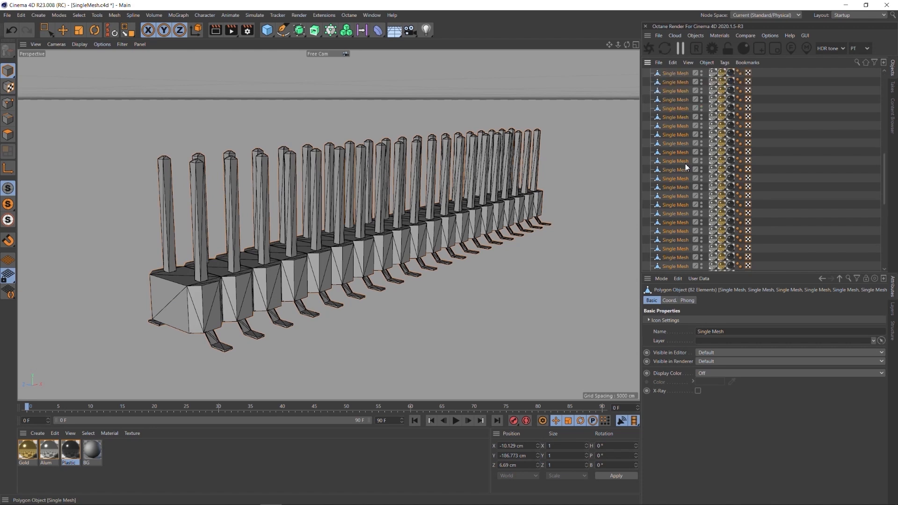
{"action": "scroll", "coordinate": [686, 163], "scroll_direction": "up", "scroll_amount": 3}
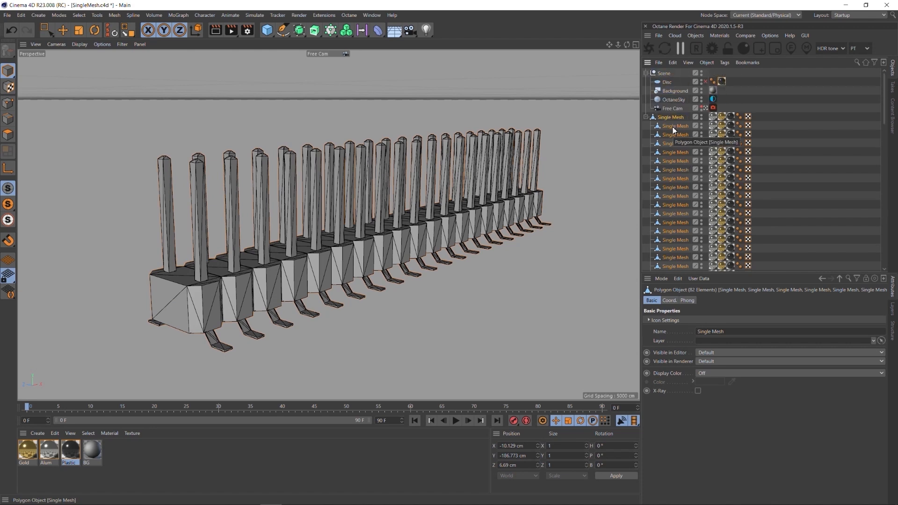
{"action": "left_click", "coordinate": [672, 127]}
{"action": "scroll", "coordinate": [675, 140], "scroll_direction": "down", "scroll_amount": 5}
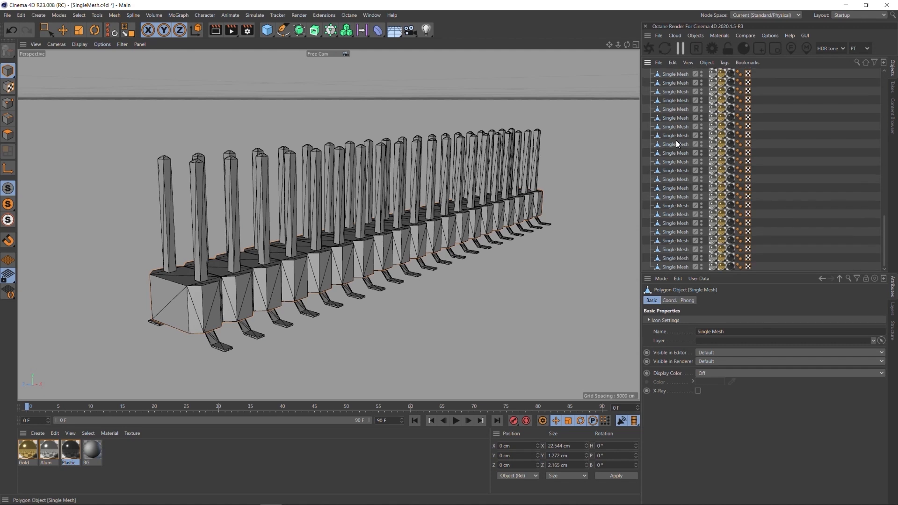
{"action": "left_click", "coordinate": [679, 266], "text": "shift"}
{"action": "scroll", "coordinate": [692, 188], "scroll_direction": "up", "scroll_amount": 5}
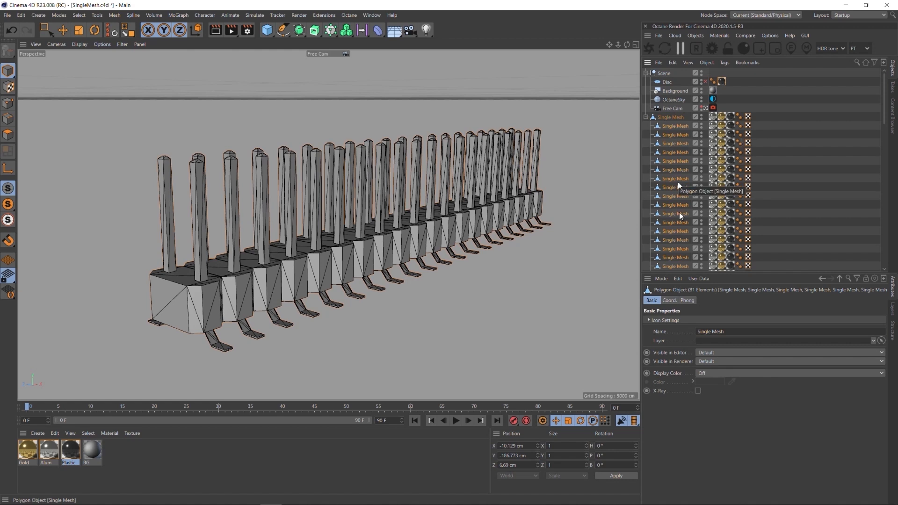
{"action": "key", "text": "alt+g"}
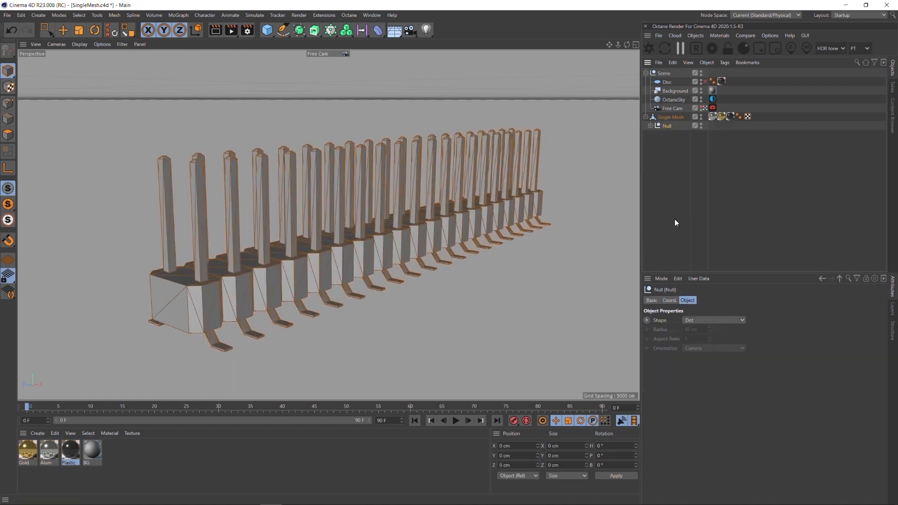
Rename the new null COnnector and move it out of the Single Mesh hierarchy
{"action": "double_click", "coordinate": [668, 126]}
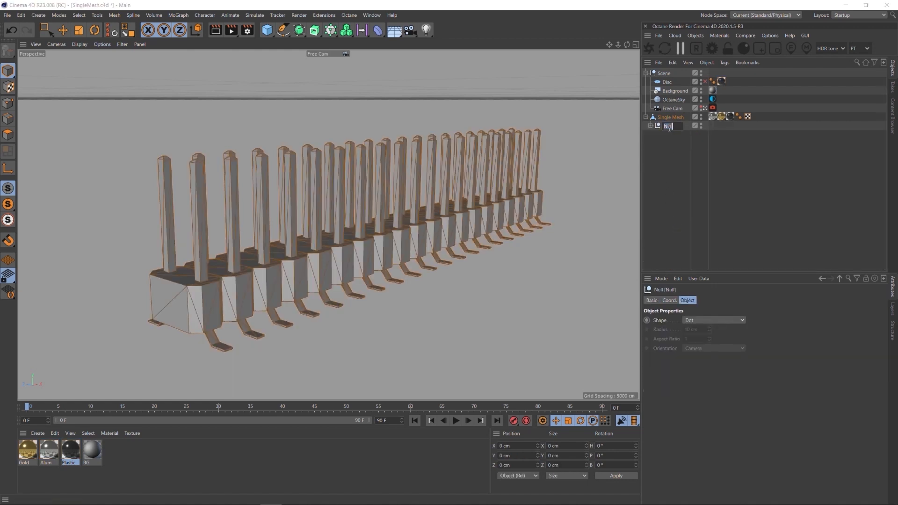
{"action": "type", "text": "Connector"}
{"action": "key", "text": "Return"}
{"action": "left_click_drag", "start_coordinate": [667, 127], "coordinate": [662, 121]}
Delete the original Single Mesh object and expand the COnnector null to show its parts
{"action": "left_click", "coordinate": [670, 117]}
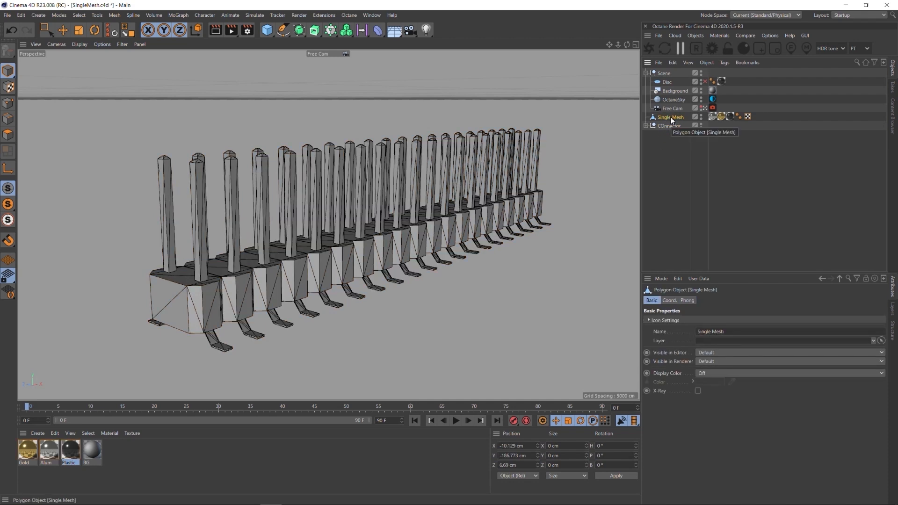
{"action": "key", "text": "Delete"}
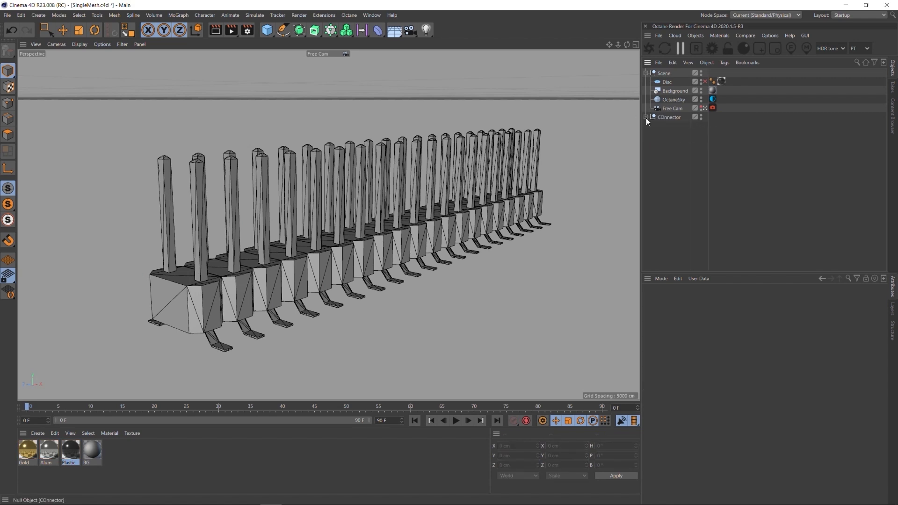
{"action": "left_click", "coordinate": [646, 117]}
{"action": "left_click", "coordinate": [665, 117]}
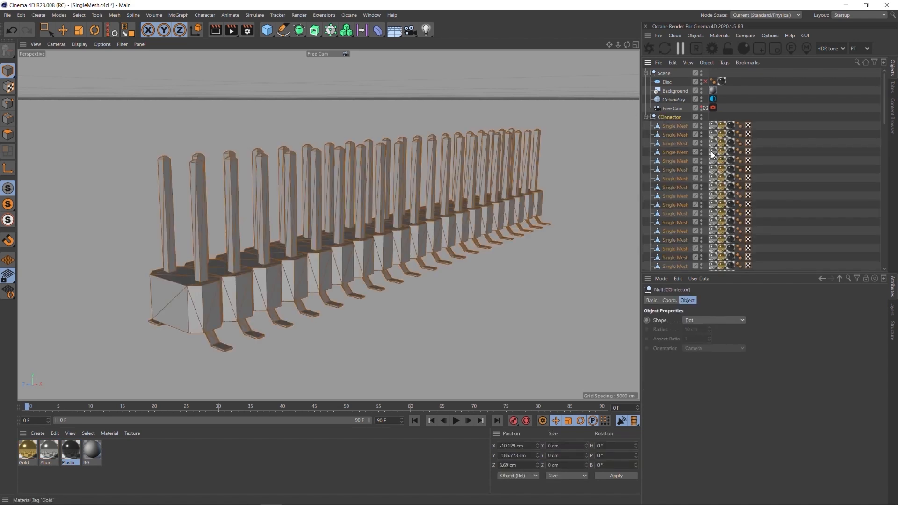
Select the COnnector null with all its children and apply Center Axis to
{"action": "left_click", "coordinate": [673, 125]}
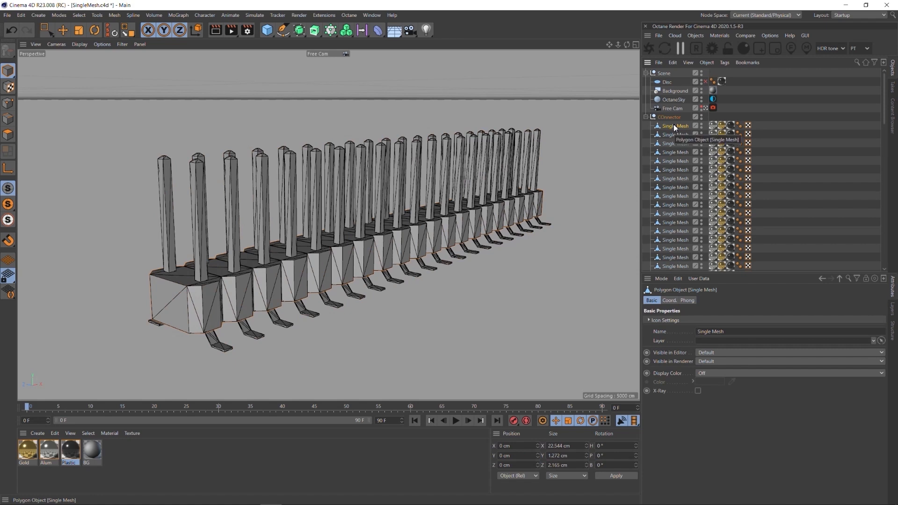
{"action": "middle_click", "coordinate": [673, 119]}
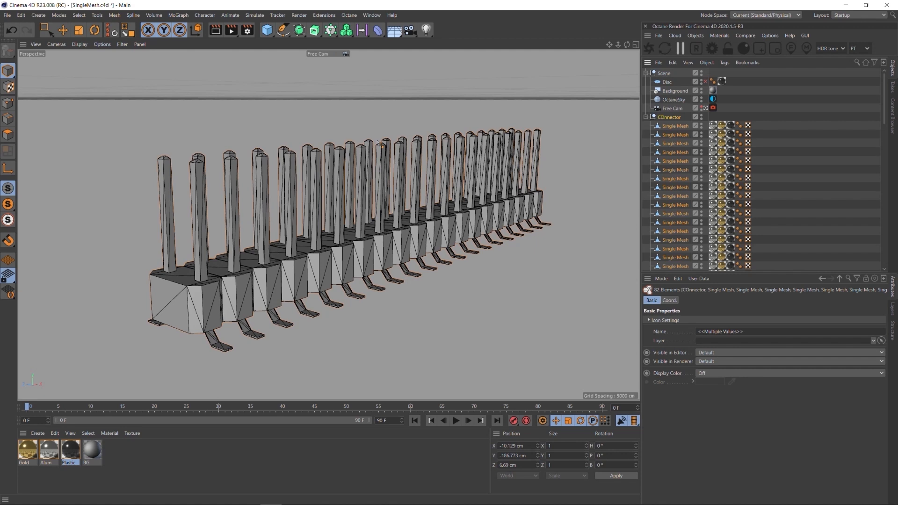
{"action": "left_click", "coordinate": [115, 15]}
{"action": "mouse_move", "coordinate": [140, 179]}
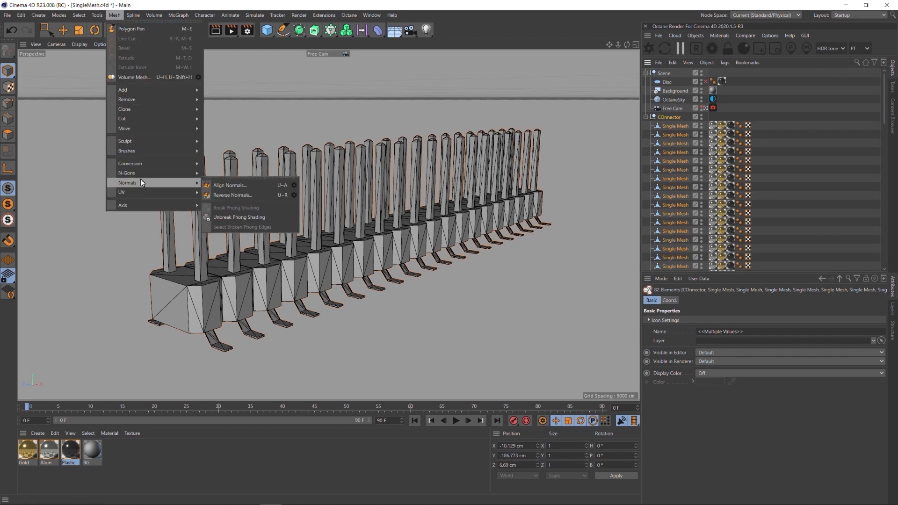
{"action": "mouse_move", "coordinate": [136, 204]}
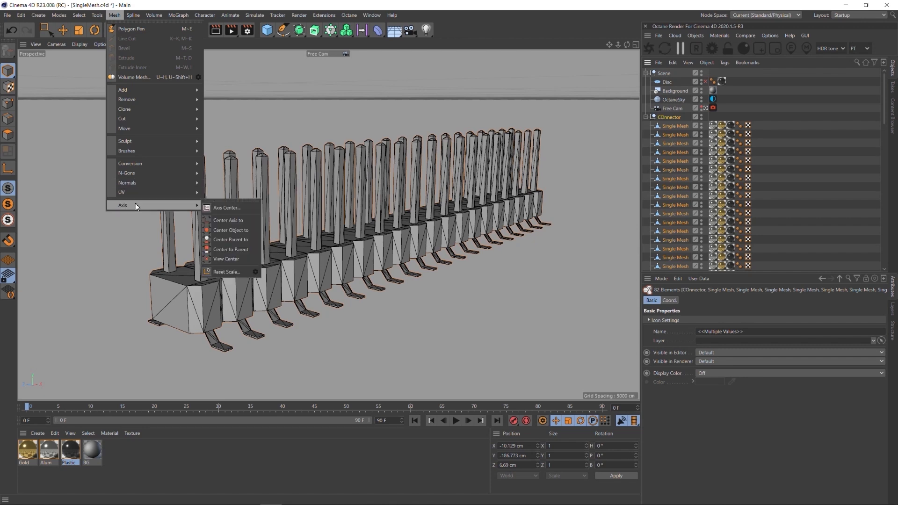
{"action": "left_click", "coordinate": [232, 222]}
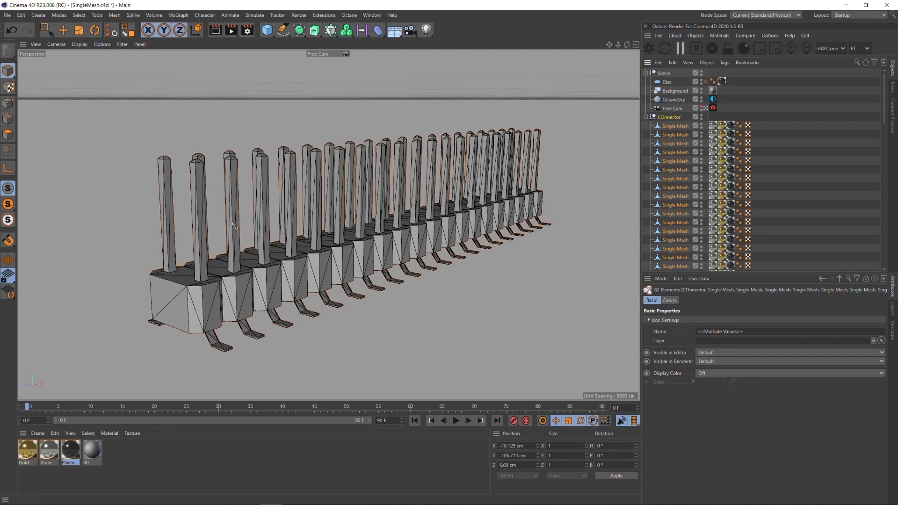
Examine the axis placement of the separated parts, checking several pins and feet individually with the Move tool
{"action": "left_click", "coordinate": [63, 30]}
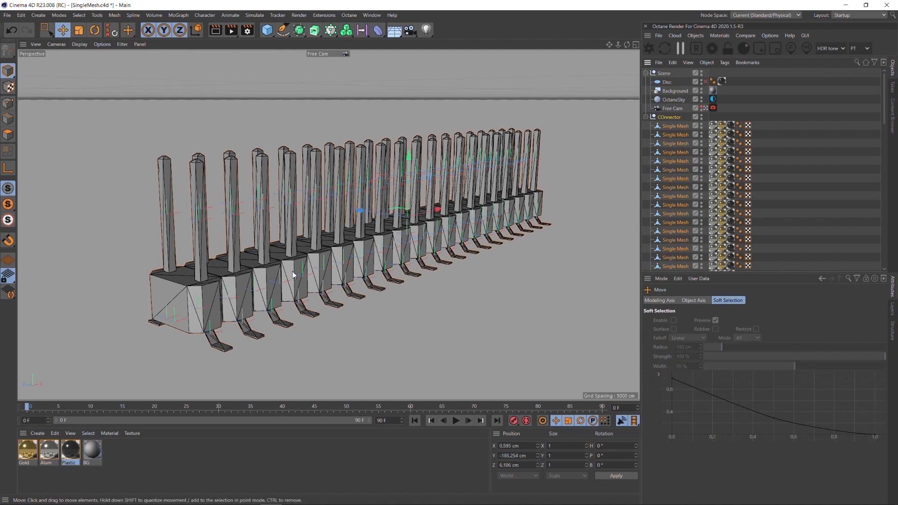
{"action": "left_click_drag", "start_coordinate": [219, 281], "coordinate": [288, 269], "text": "alt"}
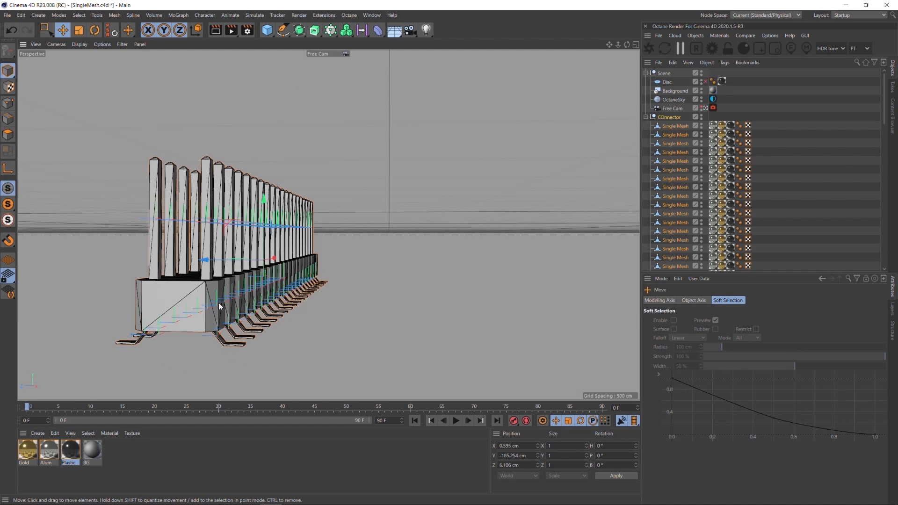
{"action": "left_click_drag", "start_coordinate": [262, 294], "coordinate": [219, 307], "text": "alt"}
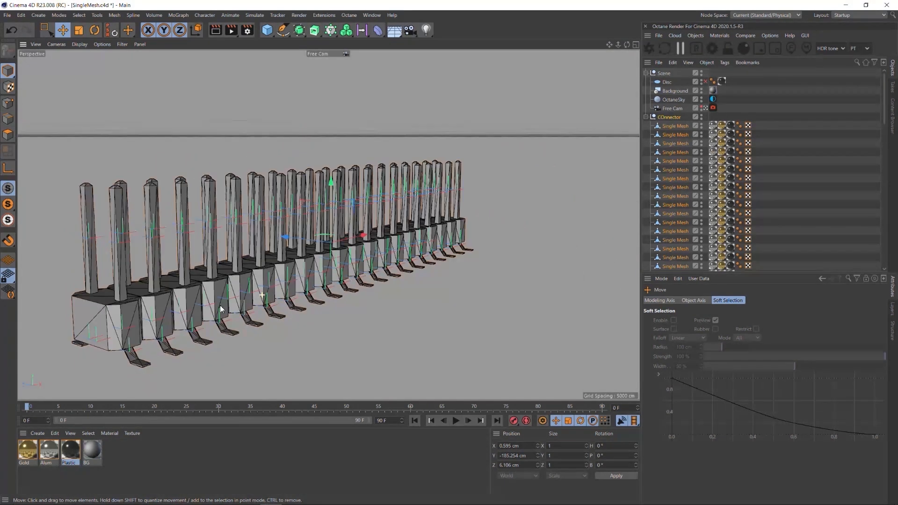
{"action": "left_click", "coordinate": [673, 135]}
{"action": "left_click", "coordinate": [674, 161]}
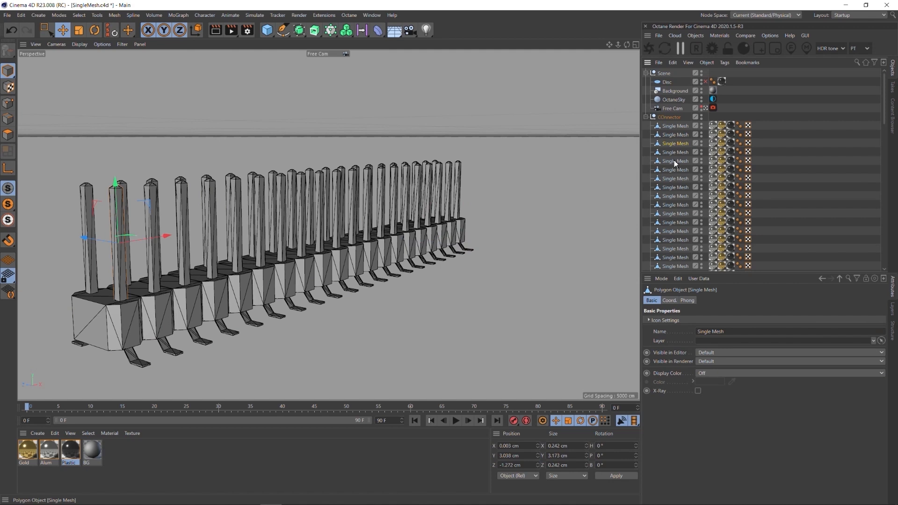
{"action": "left_click", "coordinate": [675, 170]}
{"action": "left_click", "coordinate": [675, 178]}
{"action": "left_click", "coordinate": [681, 137]}
{"action": "left_click", "coordinate": [674, 145]}
{"action": "left_click", "coordinate": [674, 153]}
{"action": "left_click", "coordinate": [676, 162]}
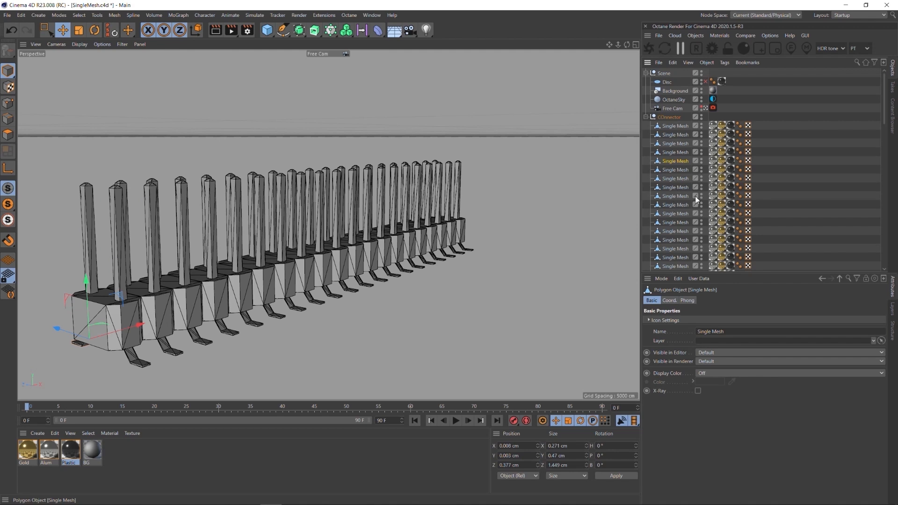
Rename the separated connector housing mesh as Body
{"action": "left_click", "coordinate": [672, 127]}
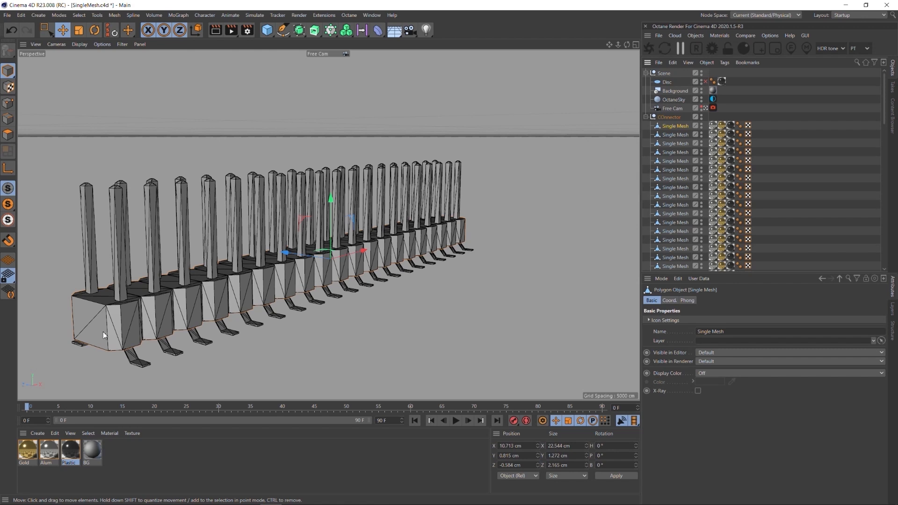
{"action": "double_click", "coordinate": [674, 126]}
{"action": "type", "text": "Body"}
{"action": "key", "text": "Return"}
Rectangle-select all the feet in the Front view and merge them with Connect Objects + Delete
{"action": "middle_click", "coordinate": [374, 260]}
{"action": "middle_click", "coordinate": [441, 365]}
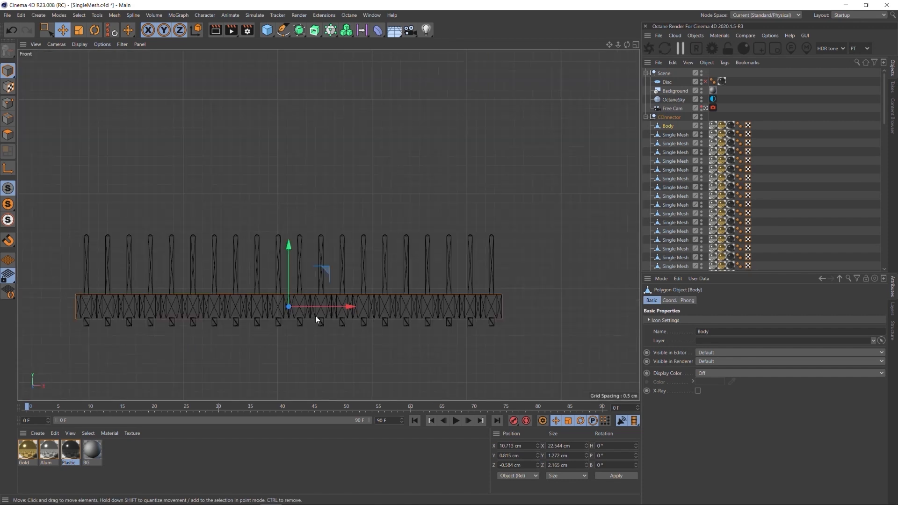
{"action": "left_click", "coordinate": [49, 33]}
{"action": "left_click_drag", "start_coordinate": [48, 360], "coordinate": [526, 321]}
{"action": "middle_click", "coordinate": [430, 251]}
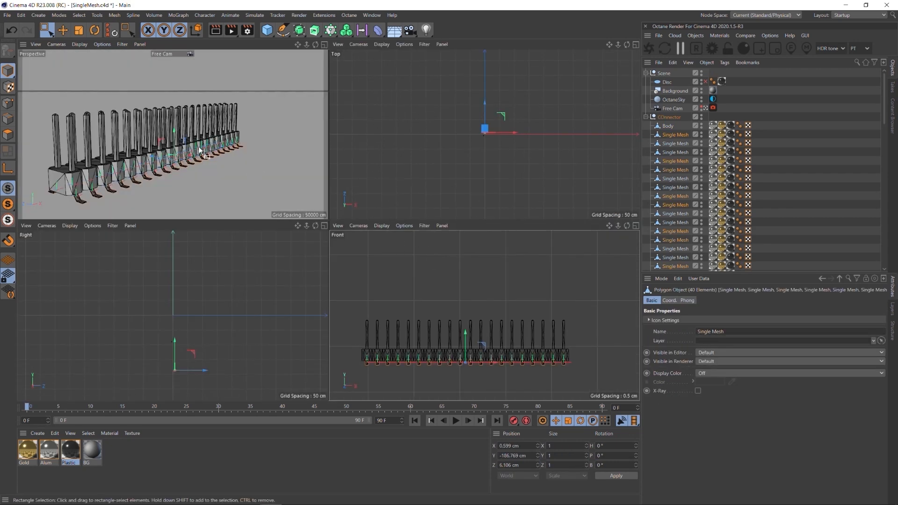
{"action": "middle_click", "coordinate": [271, 154]}
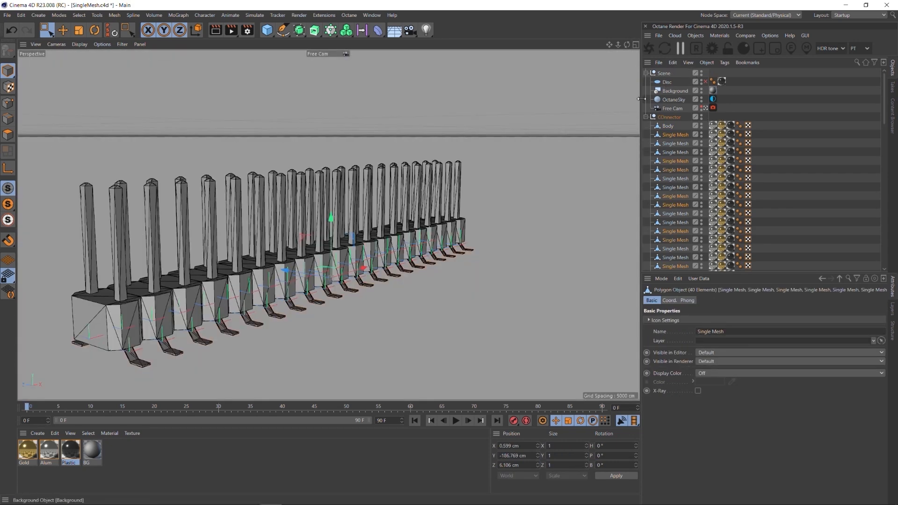
{"action": "right_click", "coordinate": [675, 137]}
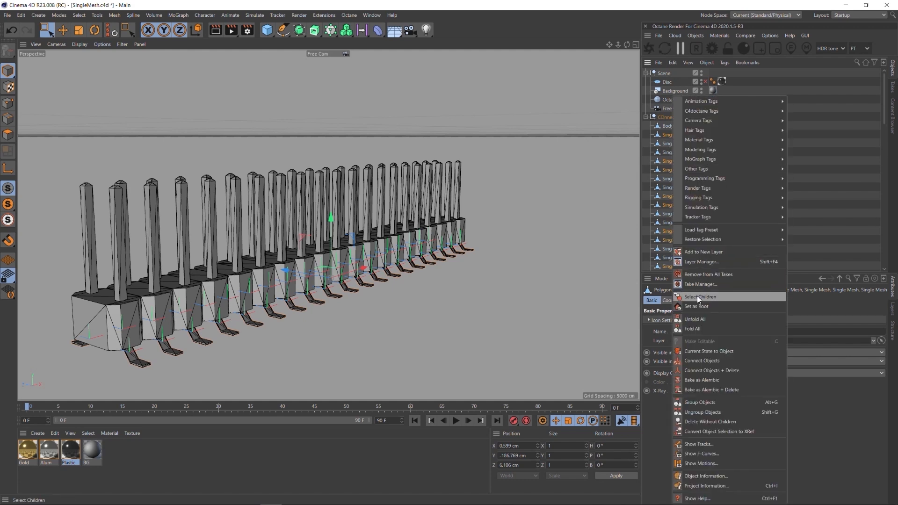
{"action": "left_click", "coordinate": [719, 371]}
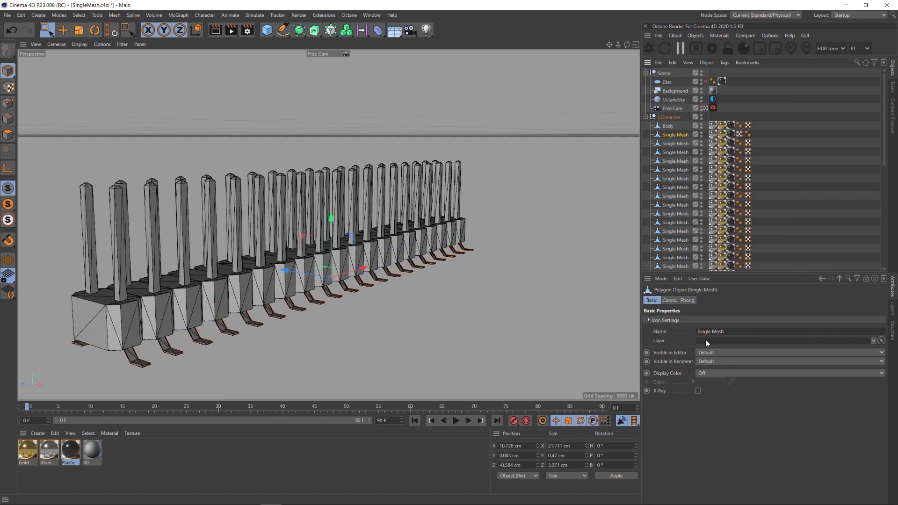
Rename the merged feet mesh as Tails
{"action": "double_click", "coordinate": [677, 134]}
{"action": "type", "text": "Tails"}
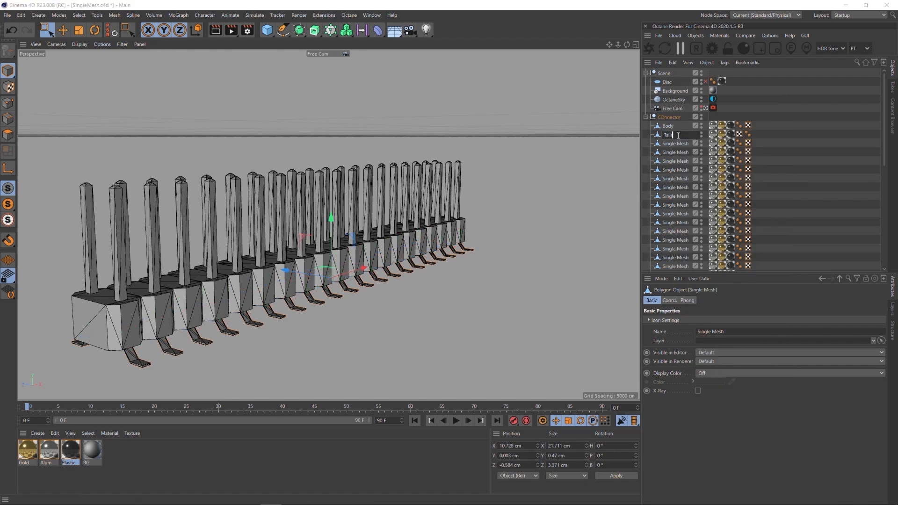
{"action": "key", "text": "Return"}
Select all the remaining Single Mesh pin objects and merge them with Connect Objects + Delete
{"action": "left_click", "coordinate": [675, 143]}
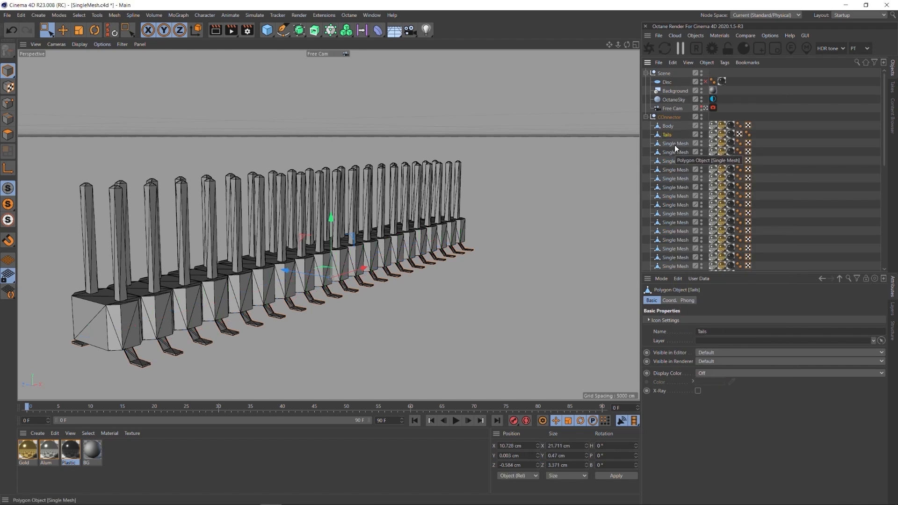
{"action": "scroll", "coordinate": [677, 187], "scroll_direction": "down", "scroll_amount": 5}
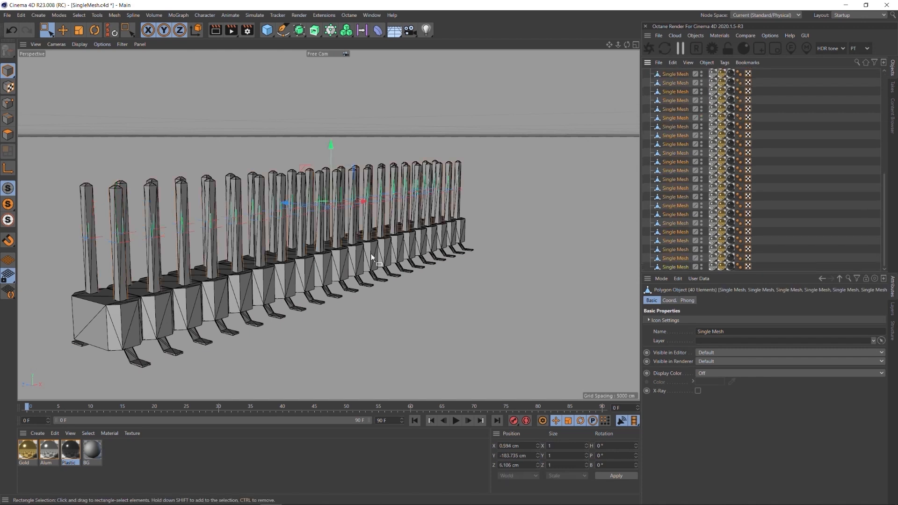
{"action": "right_click", "coordinate": [670, 136]}
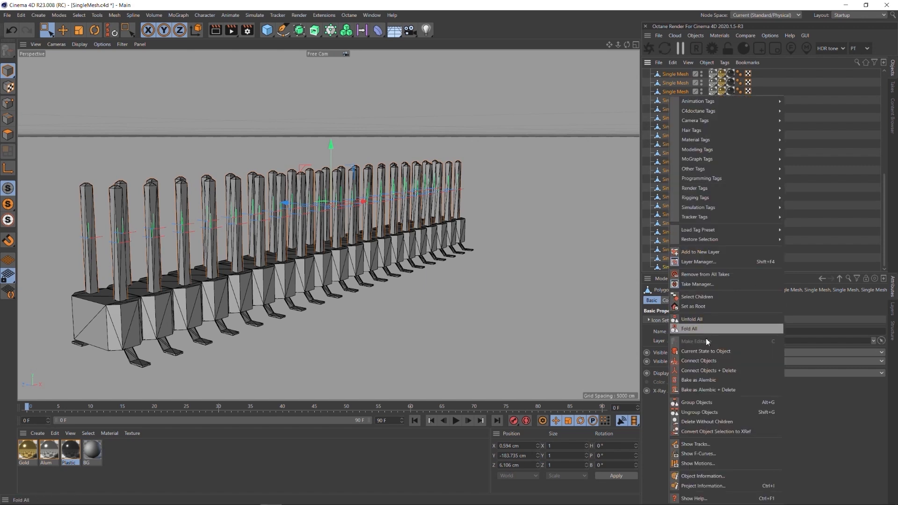
{"action": "left_click", "coordinate": [708, 370]}
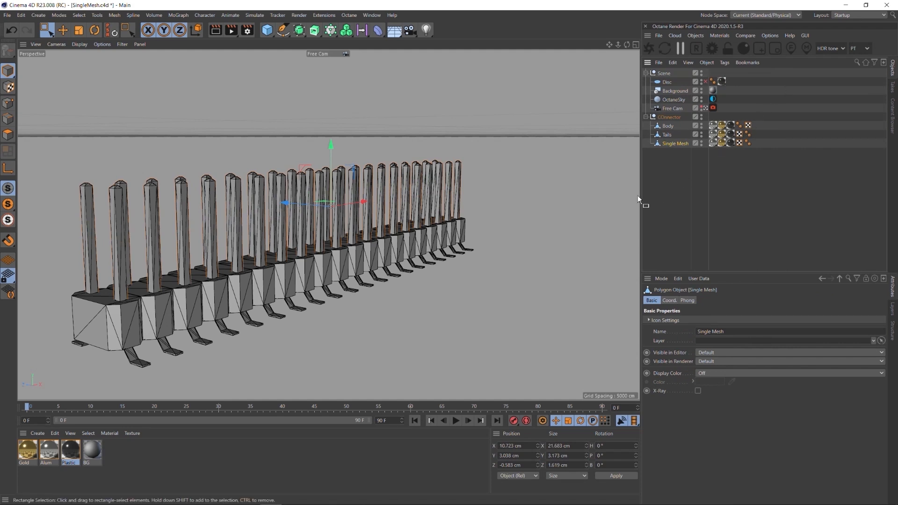
{"action": "left_click", "coordinate": [722, 143]}
{"action": "left_click", "coordinate": [729, 145], "text": "ctrl"}
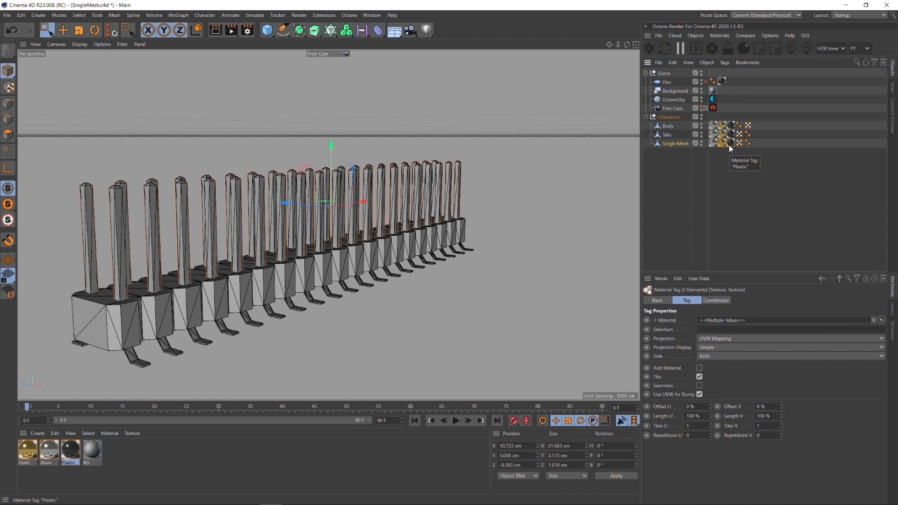
{"action": "key", "text": "Delete"}
{"action": "key", "text": "ctrl+z"}
{"action": "left_click", "coordinate": [722, 144]}
{"action": "left_click", "coordinate": [714, 142], "text": "shift"}
Rename the merged pin mesh as Pins
{"action": "double_click", "coordinate": [677, 144]}
{"action": "type", "text": "Pins"}
{"action": "key", "text": "Return"}
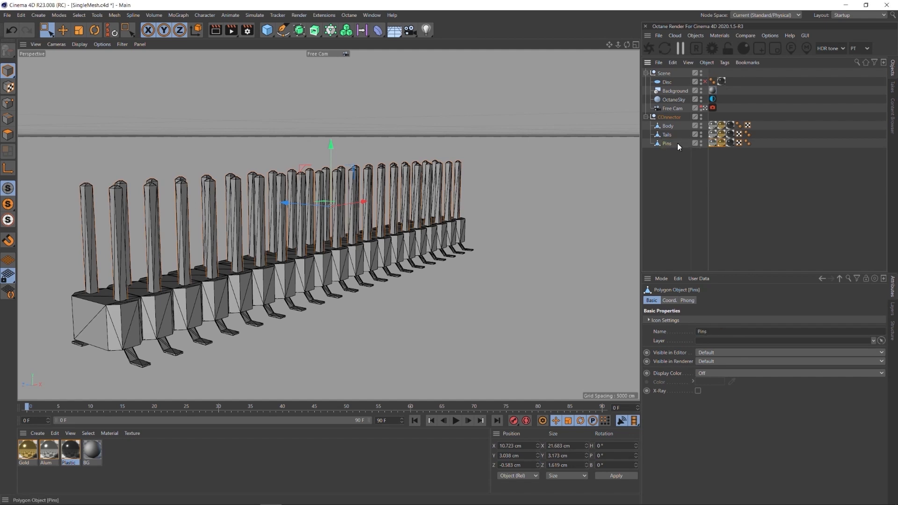
Delete the Alum and Plastic material tags from the Pins object, keeping only Gold
{"action": "left_click", "coordinate": [720, 159]}
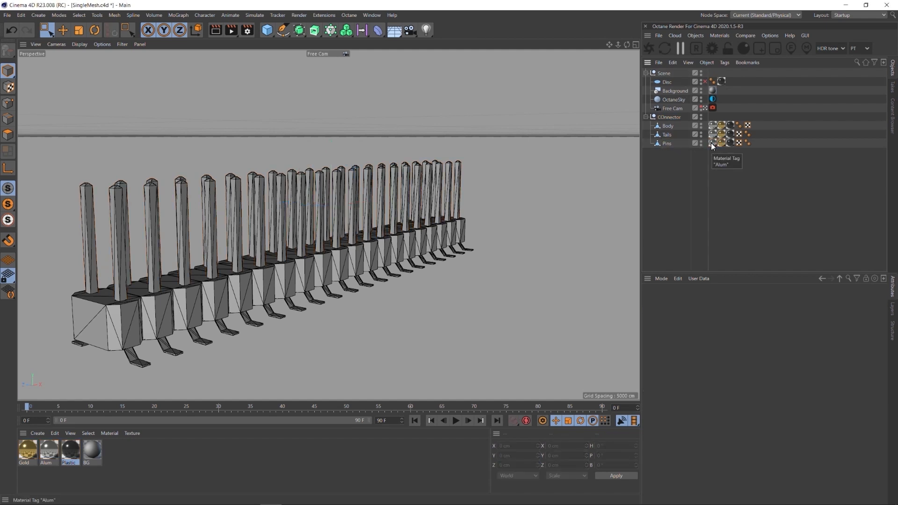
{"action": "left_click", "coordinate": [711, 143]}
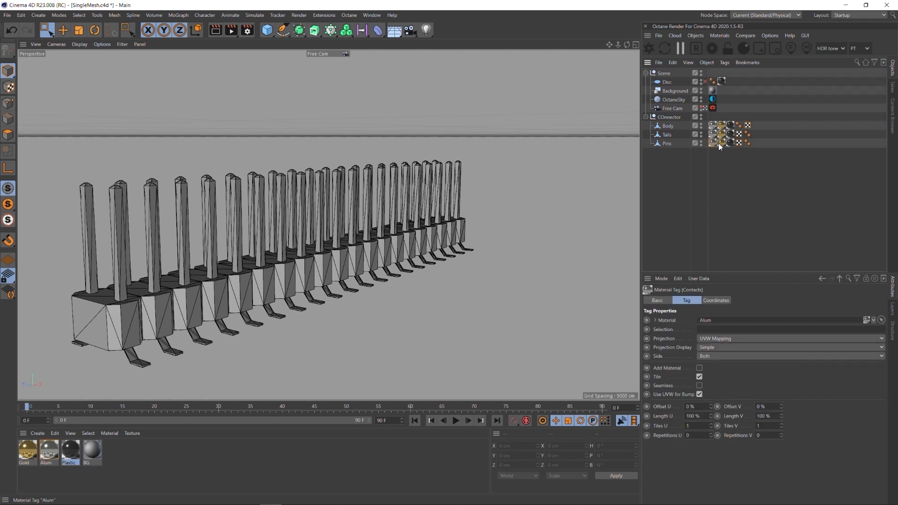
{"action": "left_click", "coordinate": [731, 142], "text": "ctrl"}
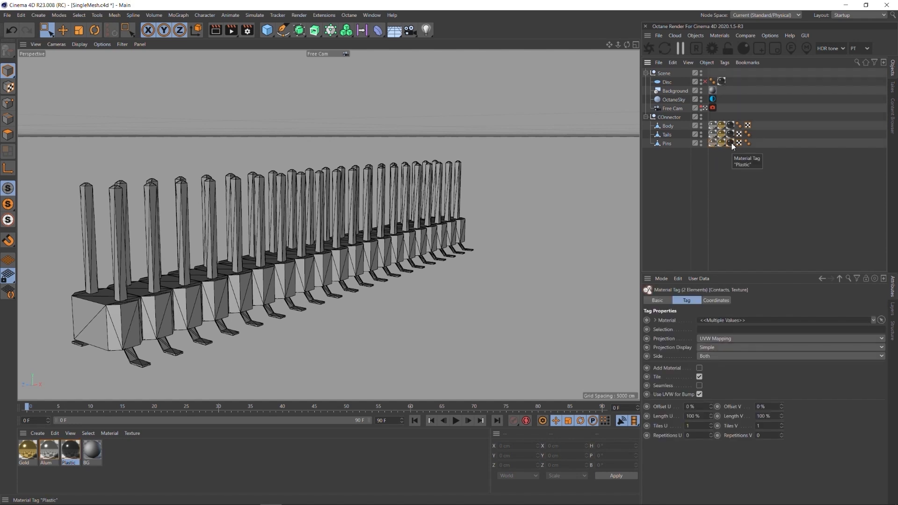
{"action": "key", "text": "Delete"}
Delete the Gold and Plastic material tags from Tails, and the Alum and Gold tags from Body
{"action": "left_click", "coordinate": [721, 134]}
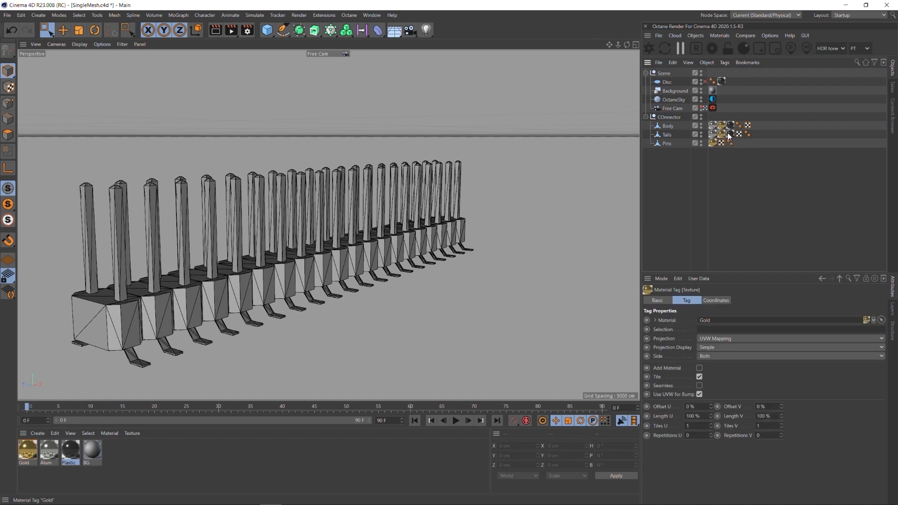
{"action": "left_click", "coordinate": [730, 133], "text": "ctrl"}
{"action": "key", "text": "Delete"}
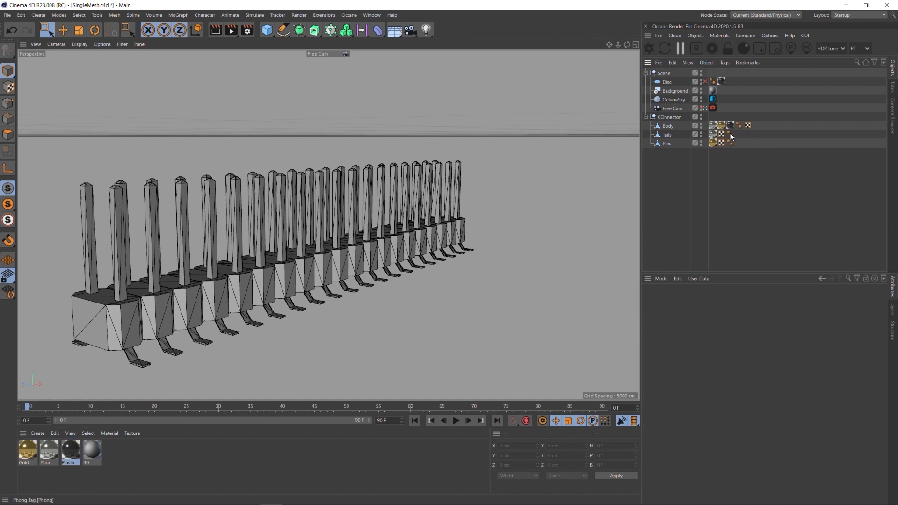
{"action": "left_click", "coordinate": [712, 125]}
{"action": "left_click", "coordinate": [713, 127], "text": "ctrl"}
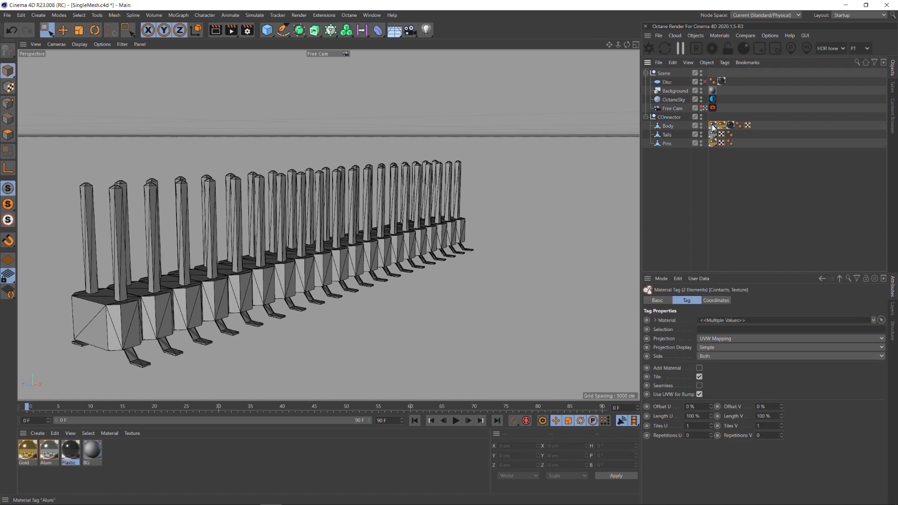
{"action": "key", "text": "Delete"}
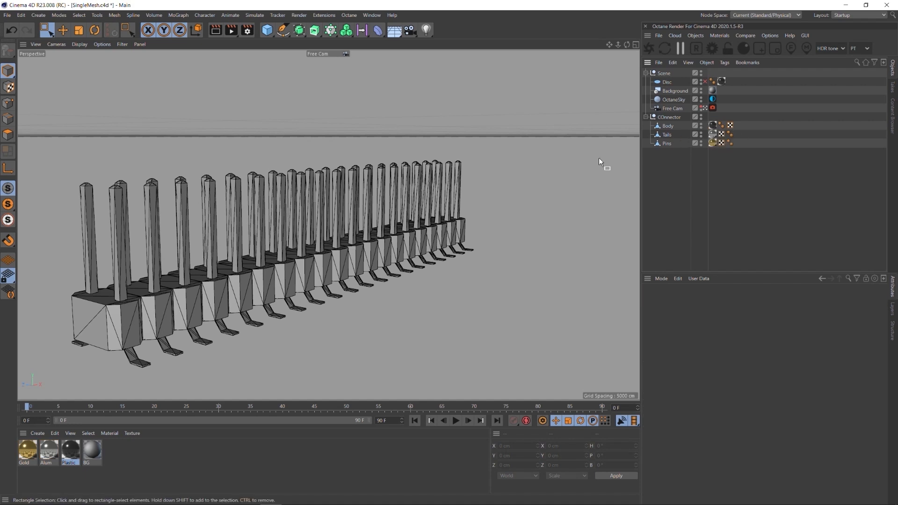
Start the Octane live render and inspect the materials on the connector's Body and Pins
{"action": "left_click_drag", "start_coordinate": [359, 242], "coordinate": [435, 215], "text": "alt"}
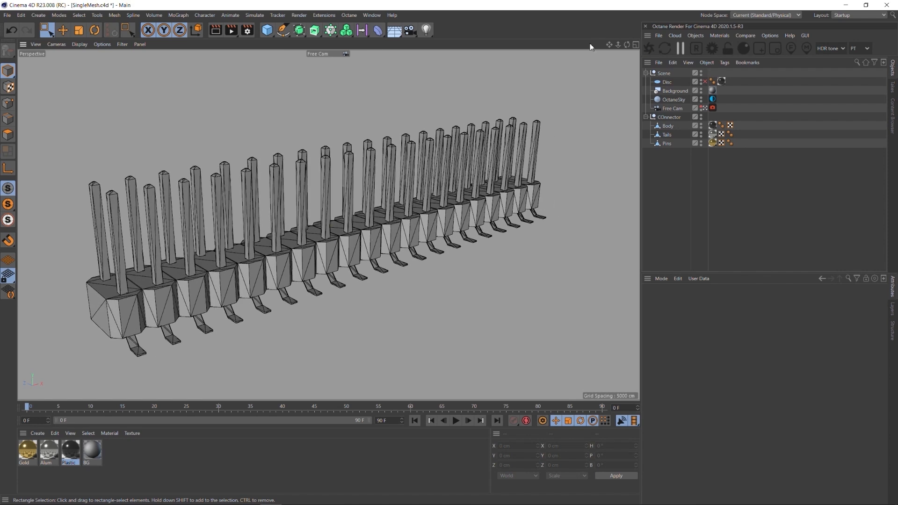
{"action": "left_click", "coordinate": [650, 48]}
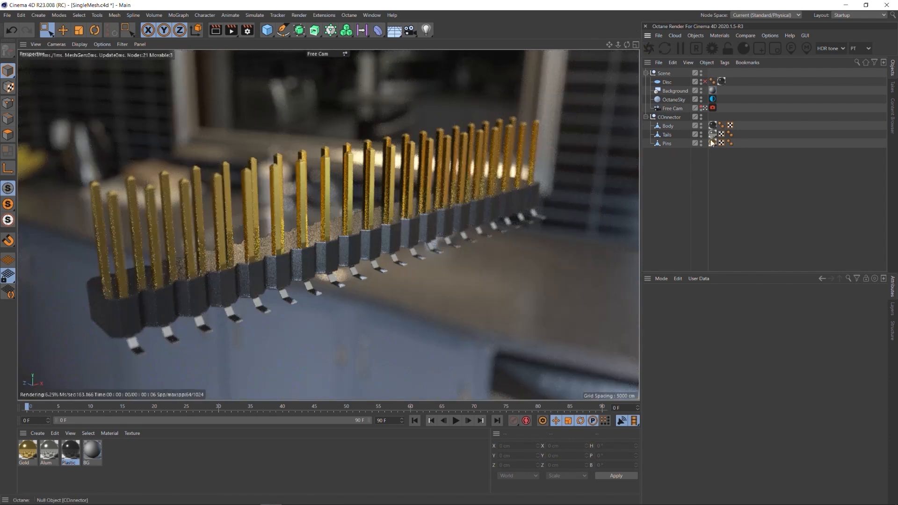
{"action": "mouse_move", "coordinate": [348, 244]}
{"action": "left_mouse_down", "text": "alt"}
{"action": "mouse_move", "coordinate": [359, 242]}
{"action": "mouse_move", "coordinate": [329, 255]}
{"action": "mouse_move", "coordinate": [331, 267]}
{"action": "mouse_move", "coordinate": [324, 242]}
{"action": "mouse_move", "coordinate": [355, 236]}
{"action": "left_mouse_up", "text": "alt"}
{"action": "left_click", "coordinate": [672, 125]}
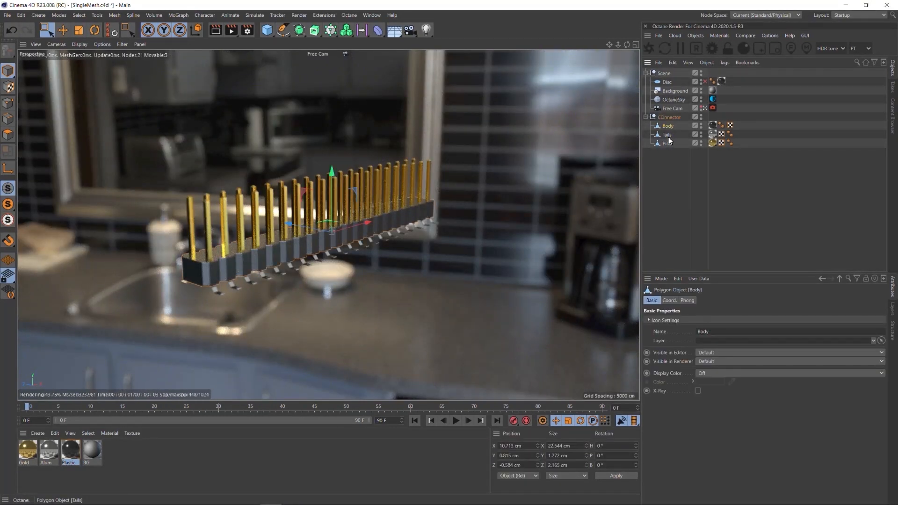
{"action": "left_click", "coordinate": [670, 142]}
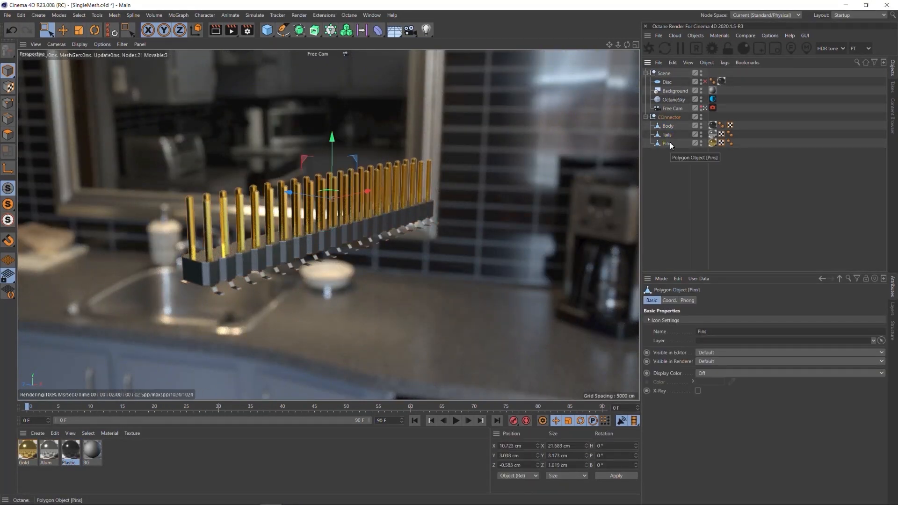